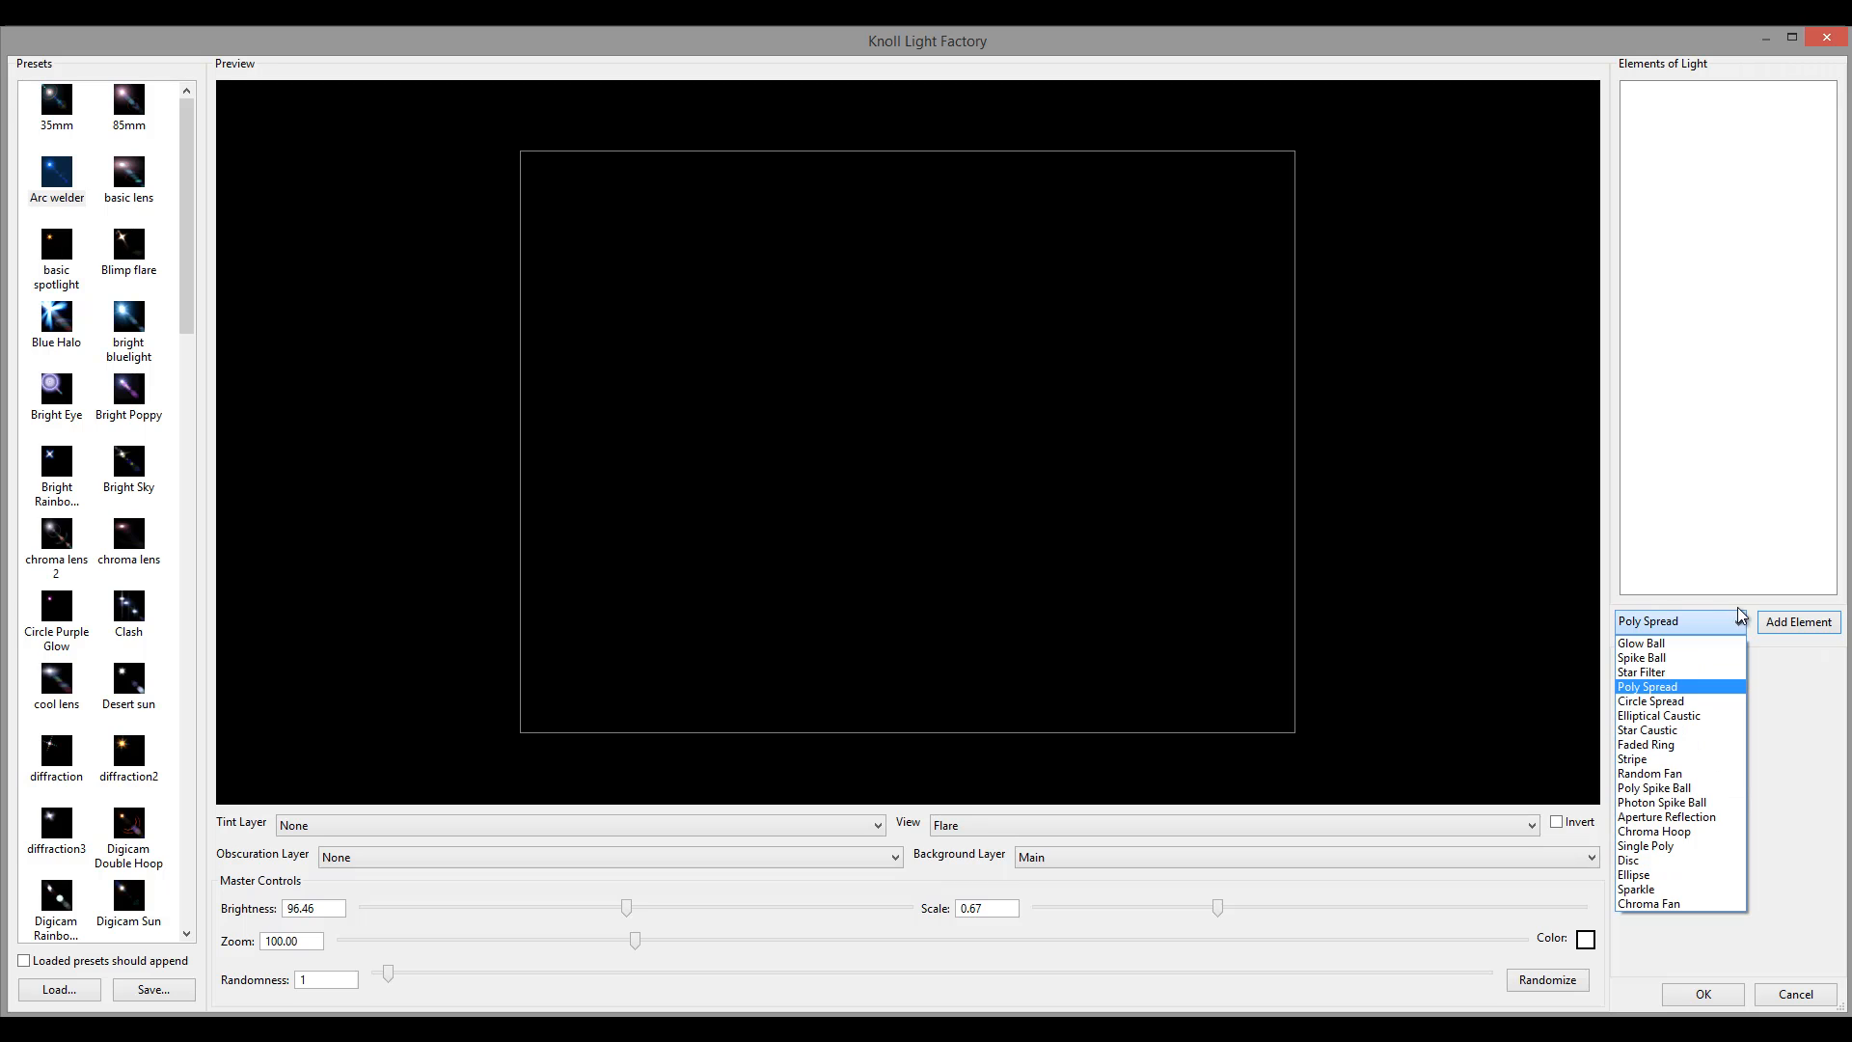
# Add a Circle Spread element and set its scale to 1.85 and its spread width to 6.04
pyautogui.click(1716, 701)
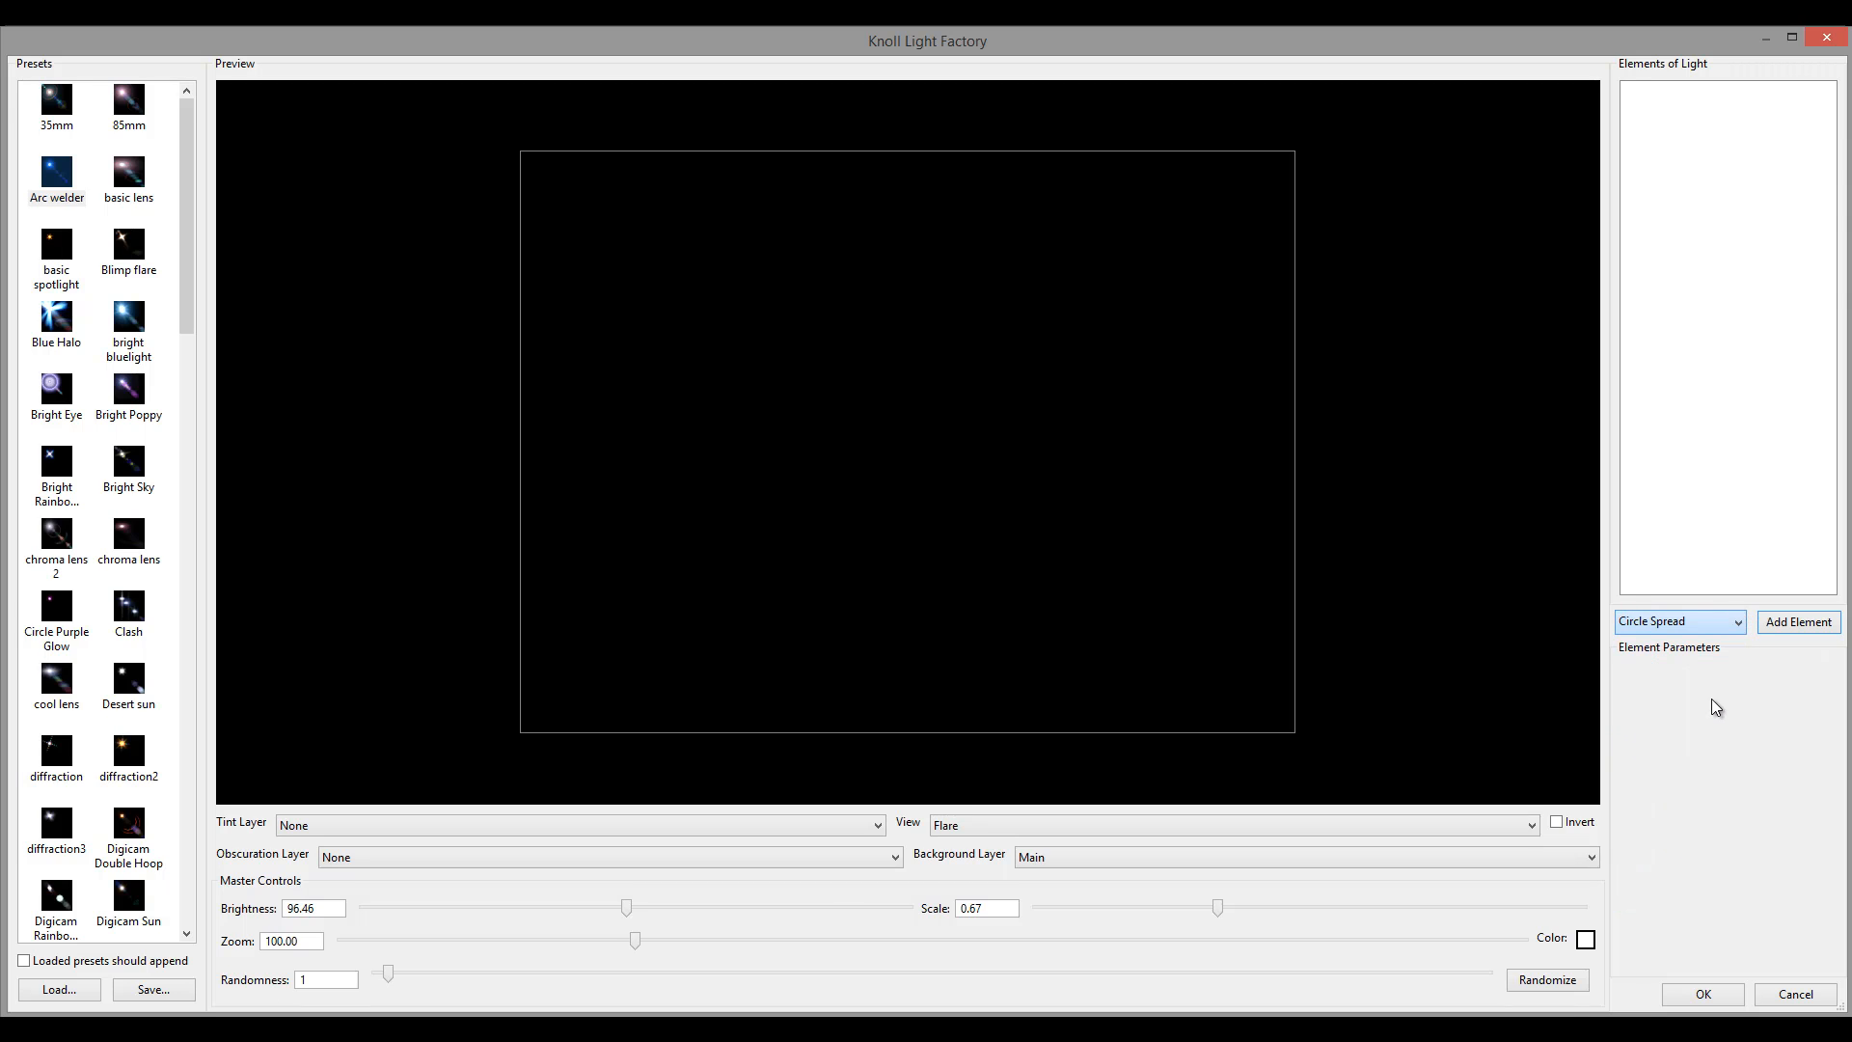
pyautogui.click(1813, 619)
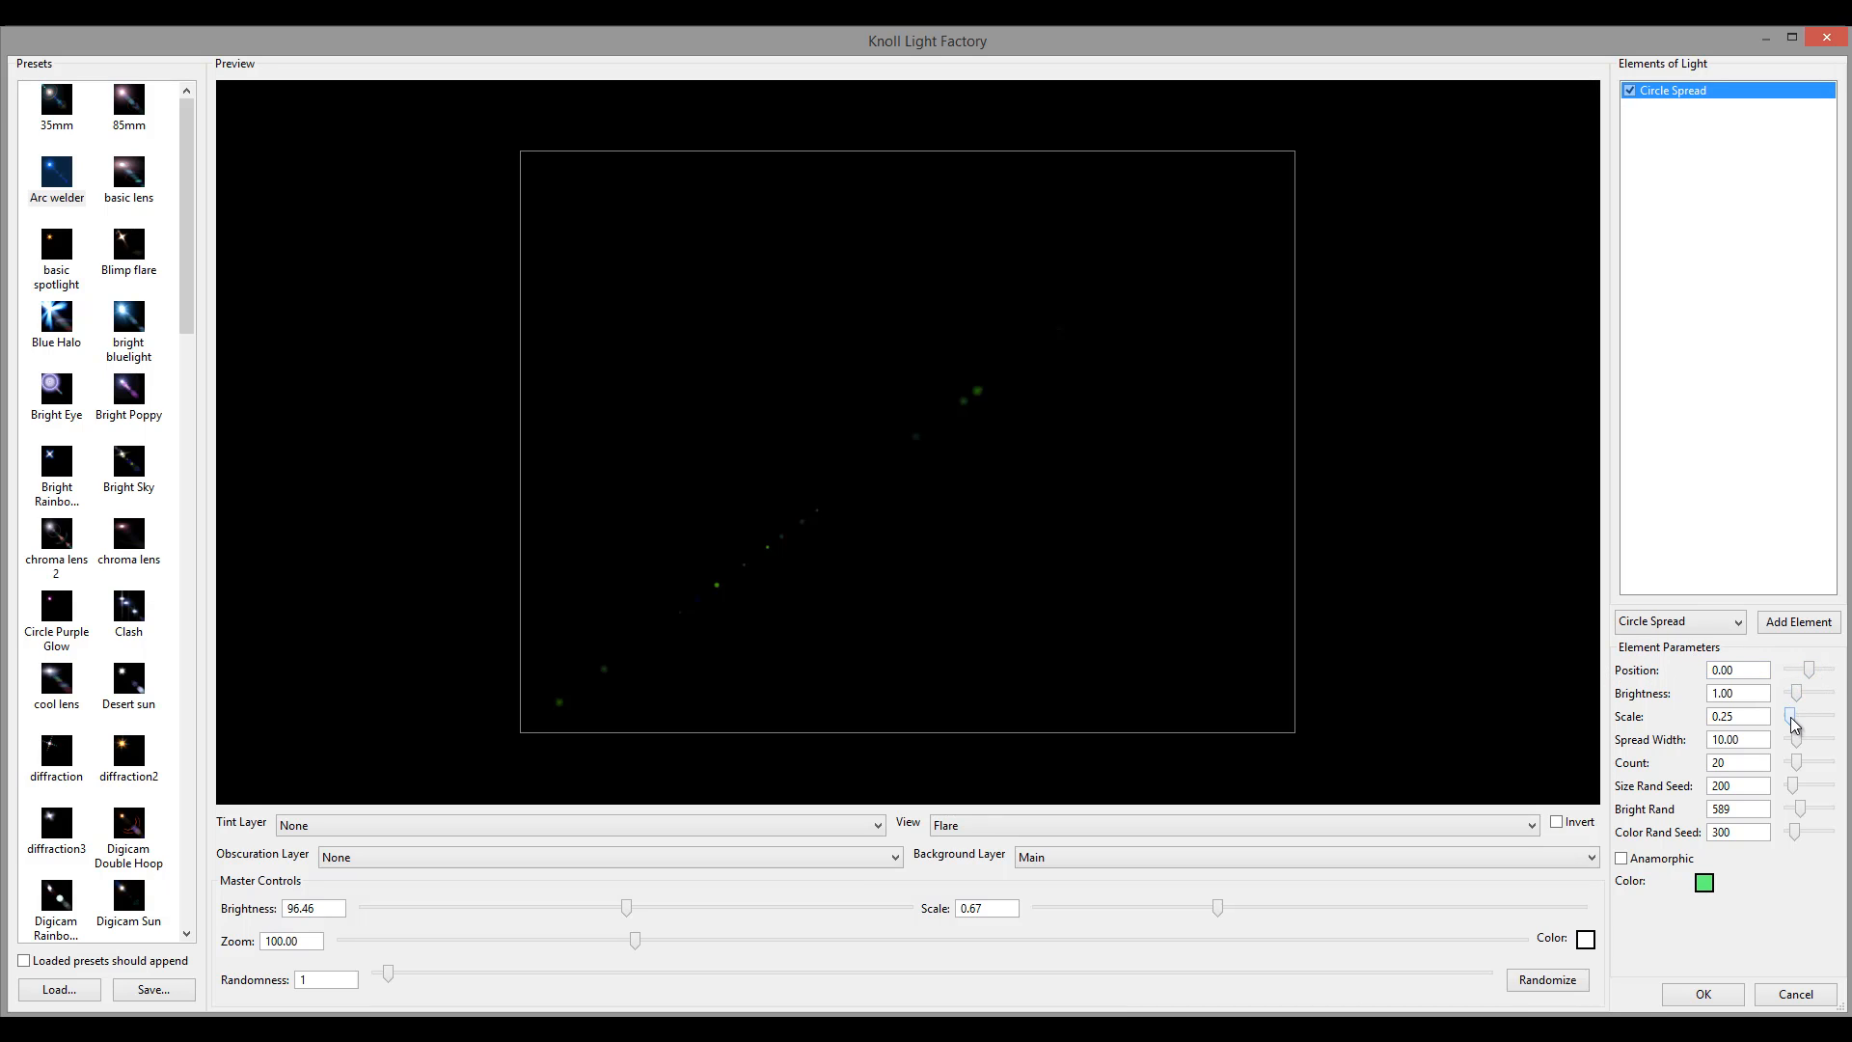
pyautogui.moveTo(1791, 718); pyautogui.dragTo(1803, 716)
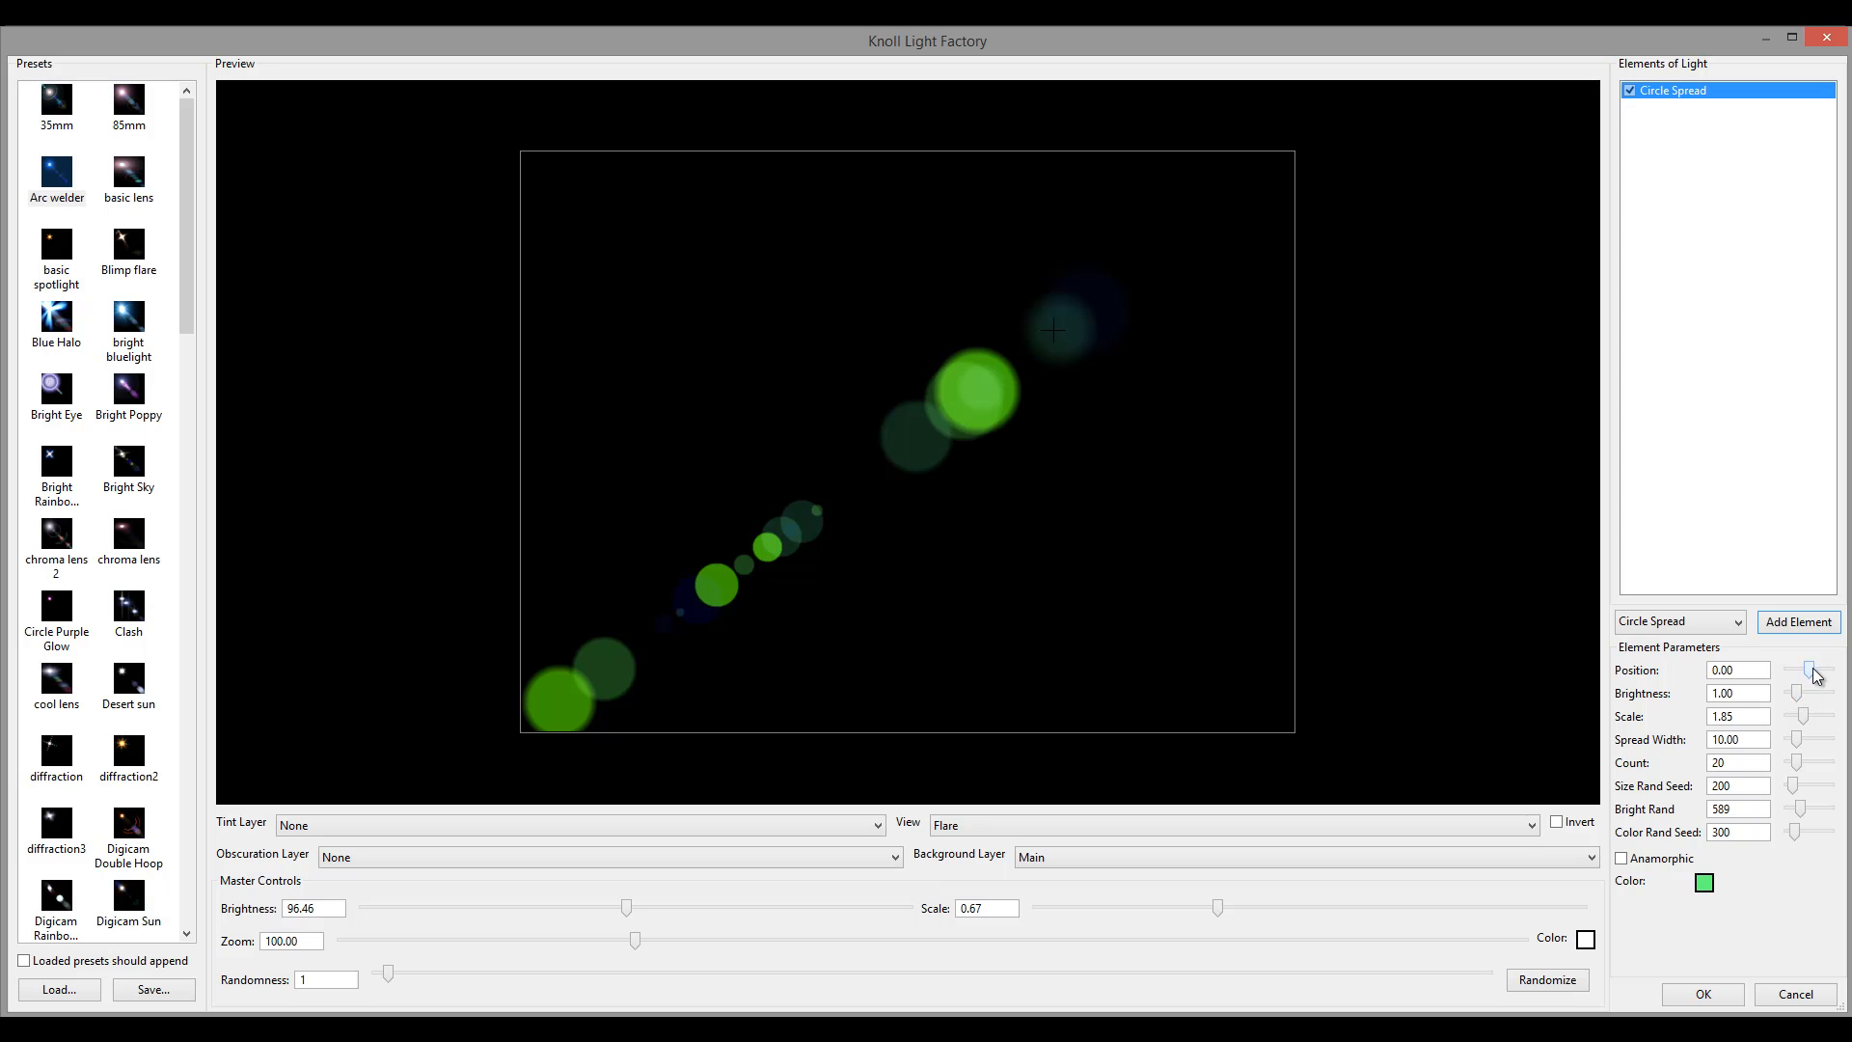
pyautogui.moveTo(1799, 743); pyautogui.dragTo(1798, 748)
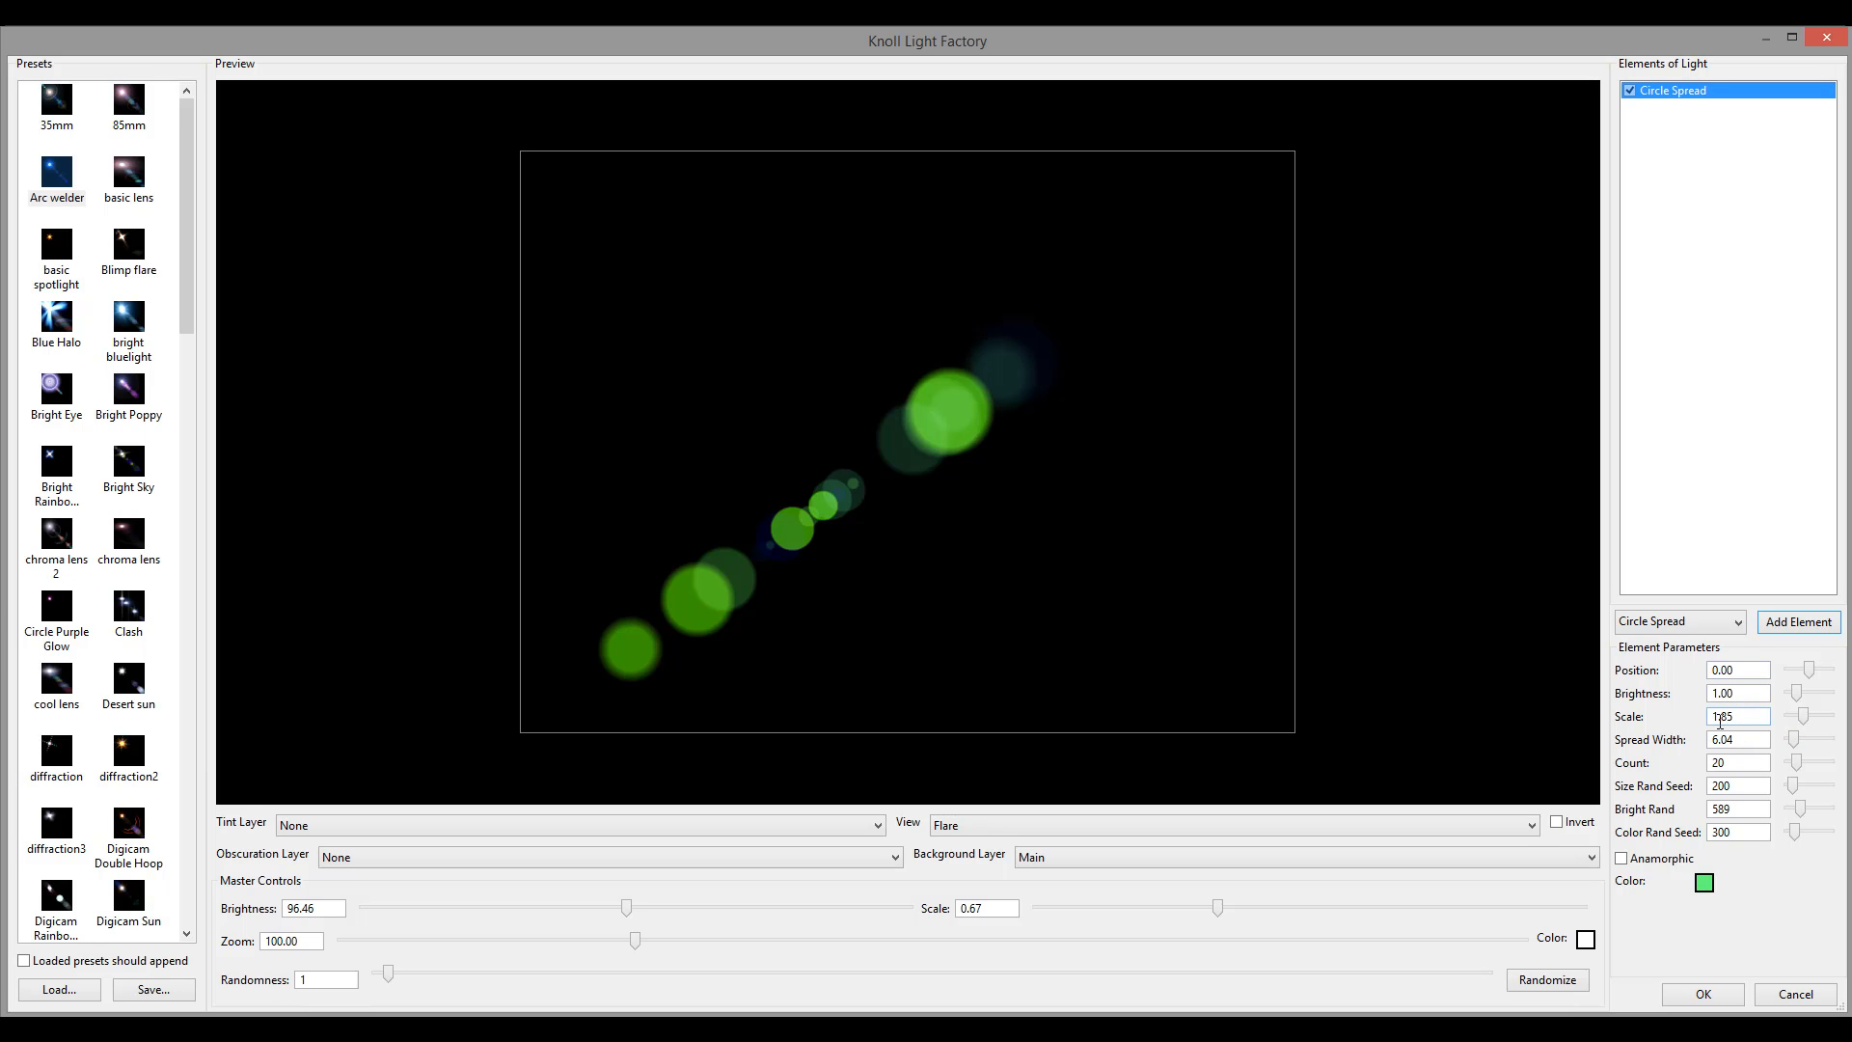
# Set the Circle Spread's position to -0.57 and its count to 32
pyautogui.press('Escape')
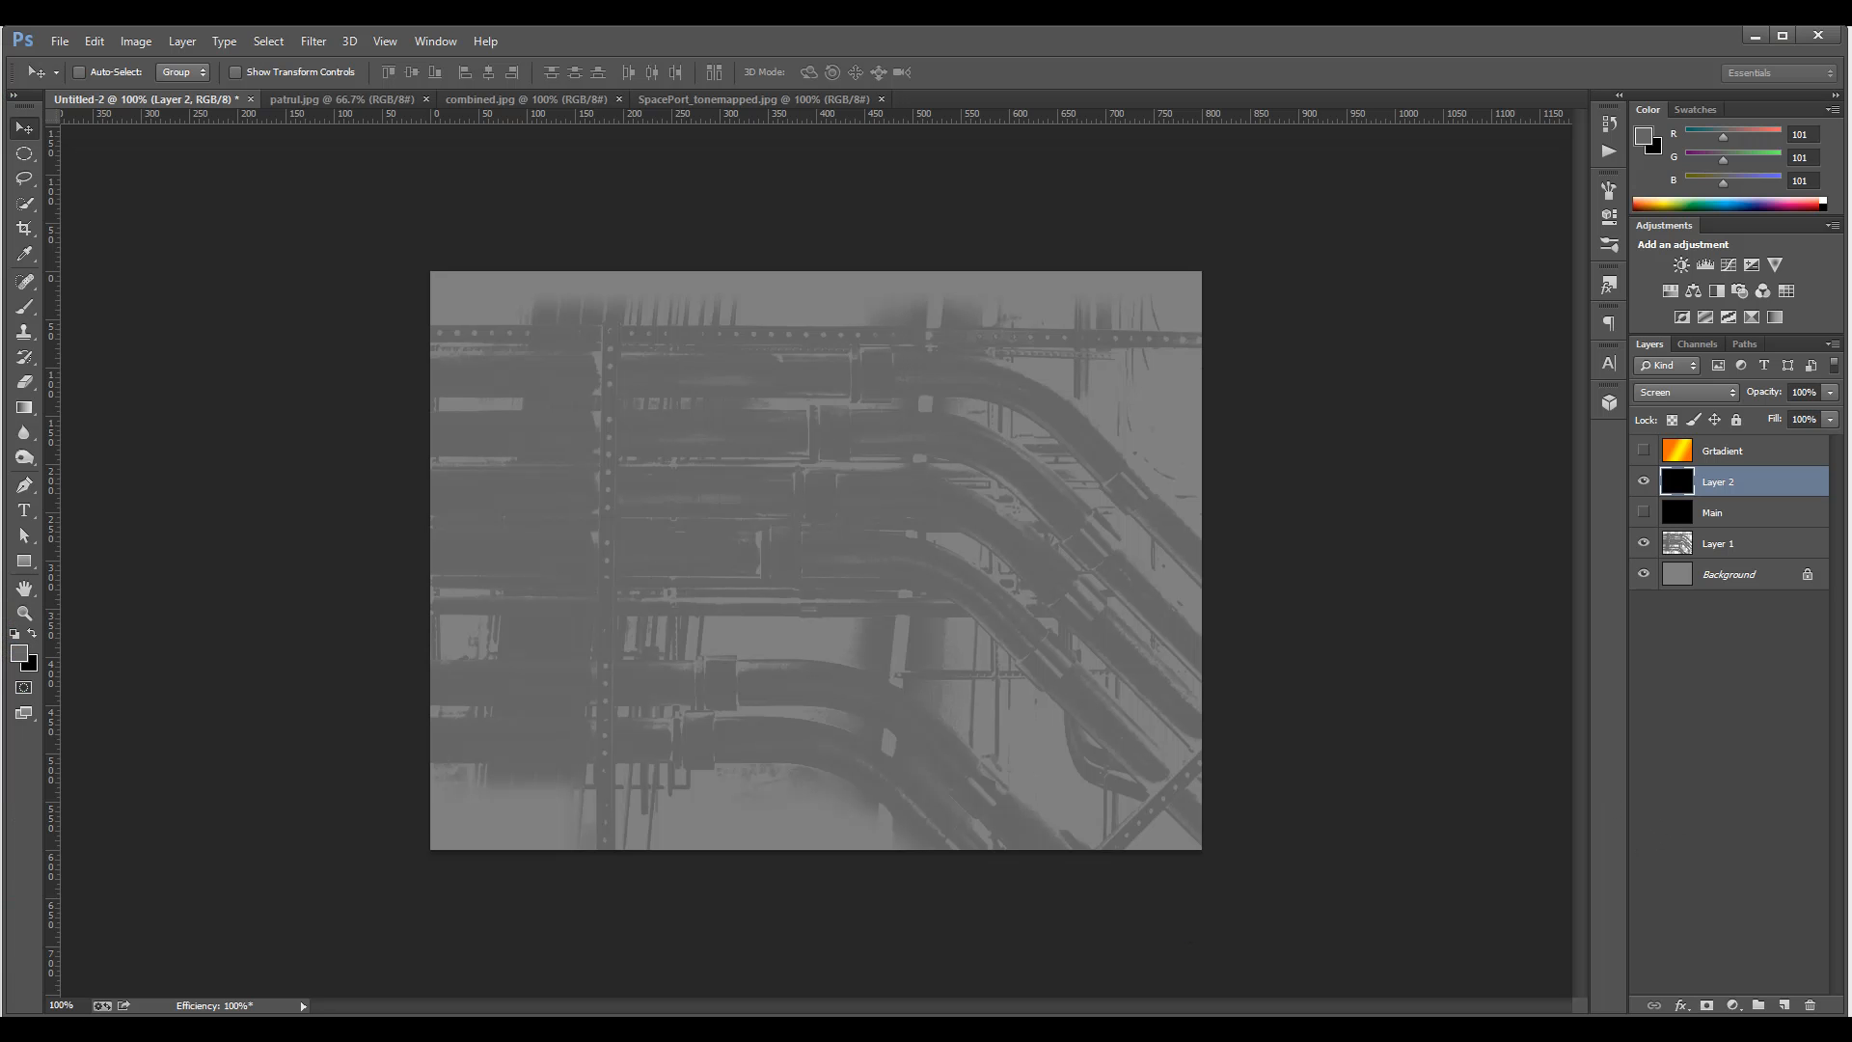
pyautogui.moveTo(593, 1024)
pyautogui.click(743, 1005)
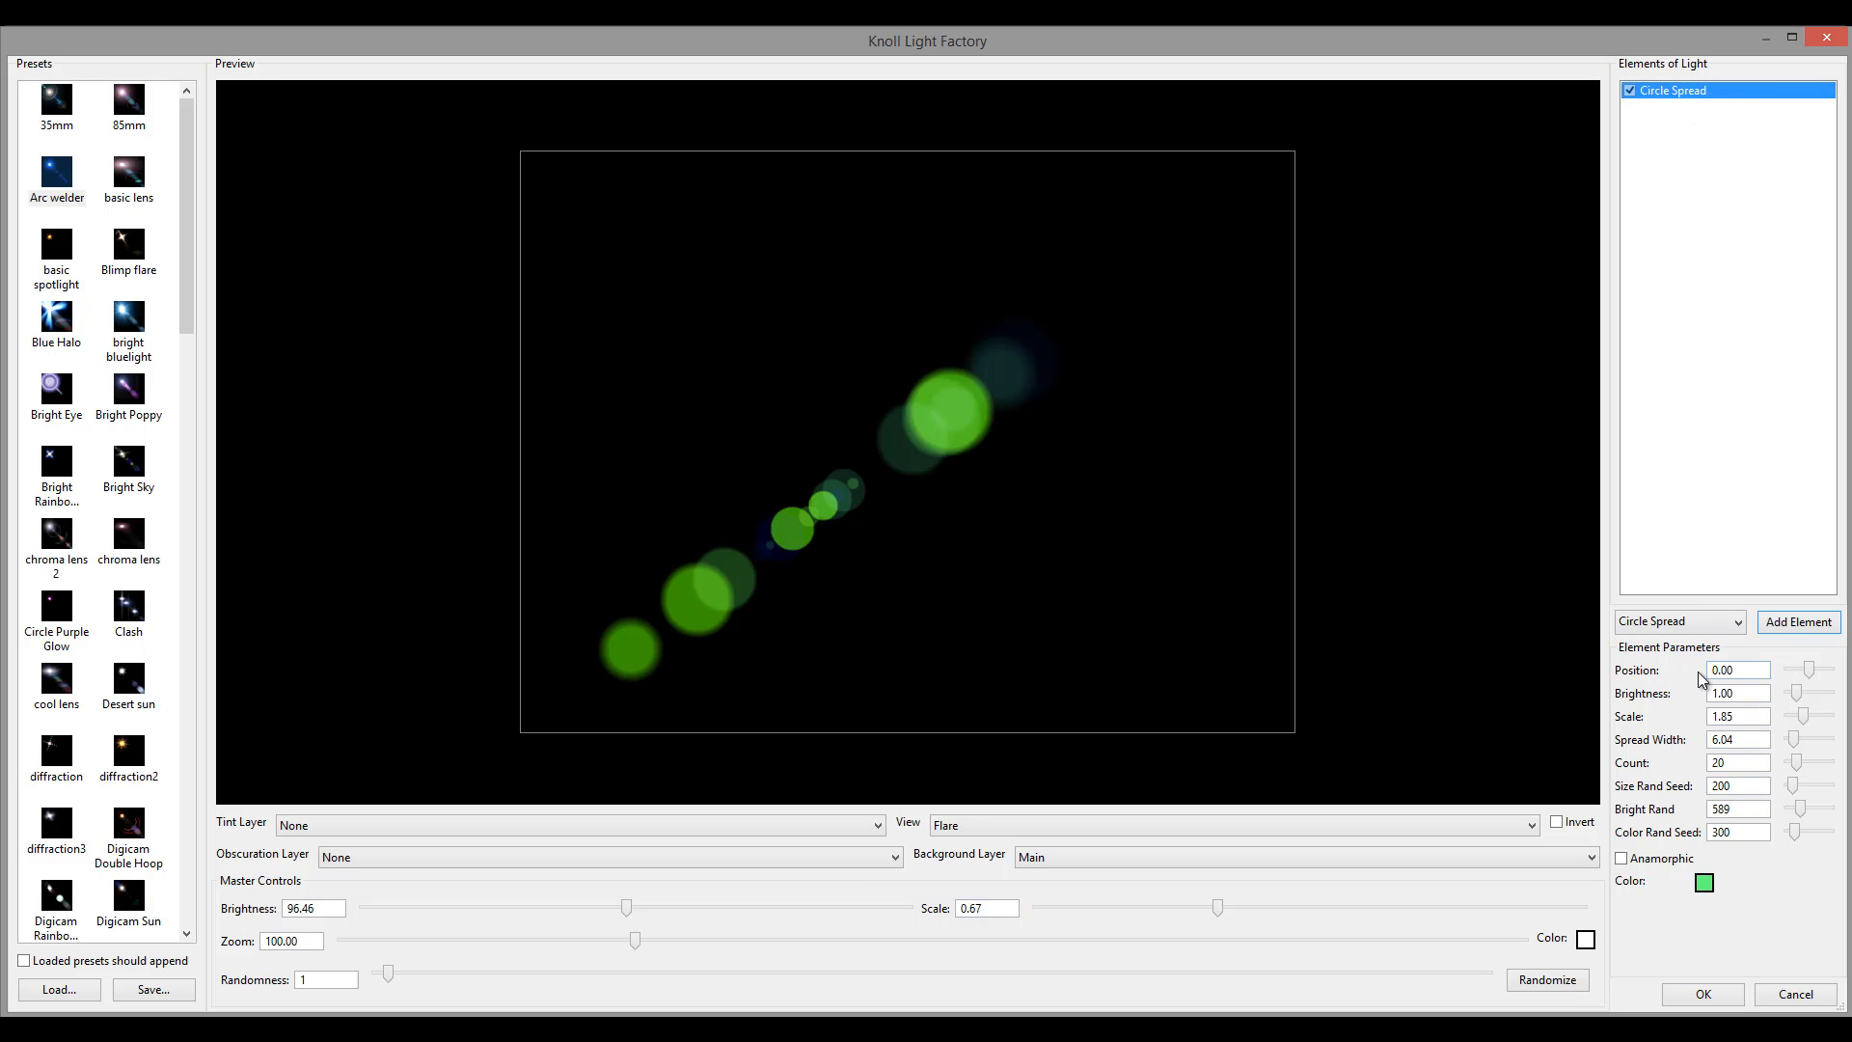
pyautogui.moveTo(1807, 671)
pyautogui.mouseDown()
pyautogui.moveTo(1782, 678)
pyautogui.moveTo(1807, 674)
pyautogui.mouseUp()
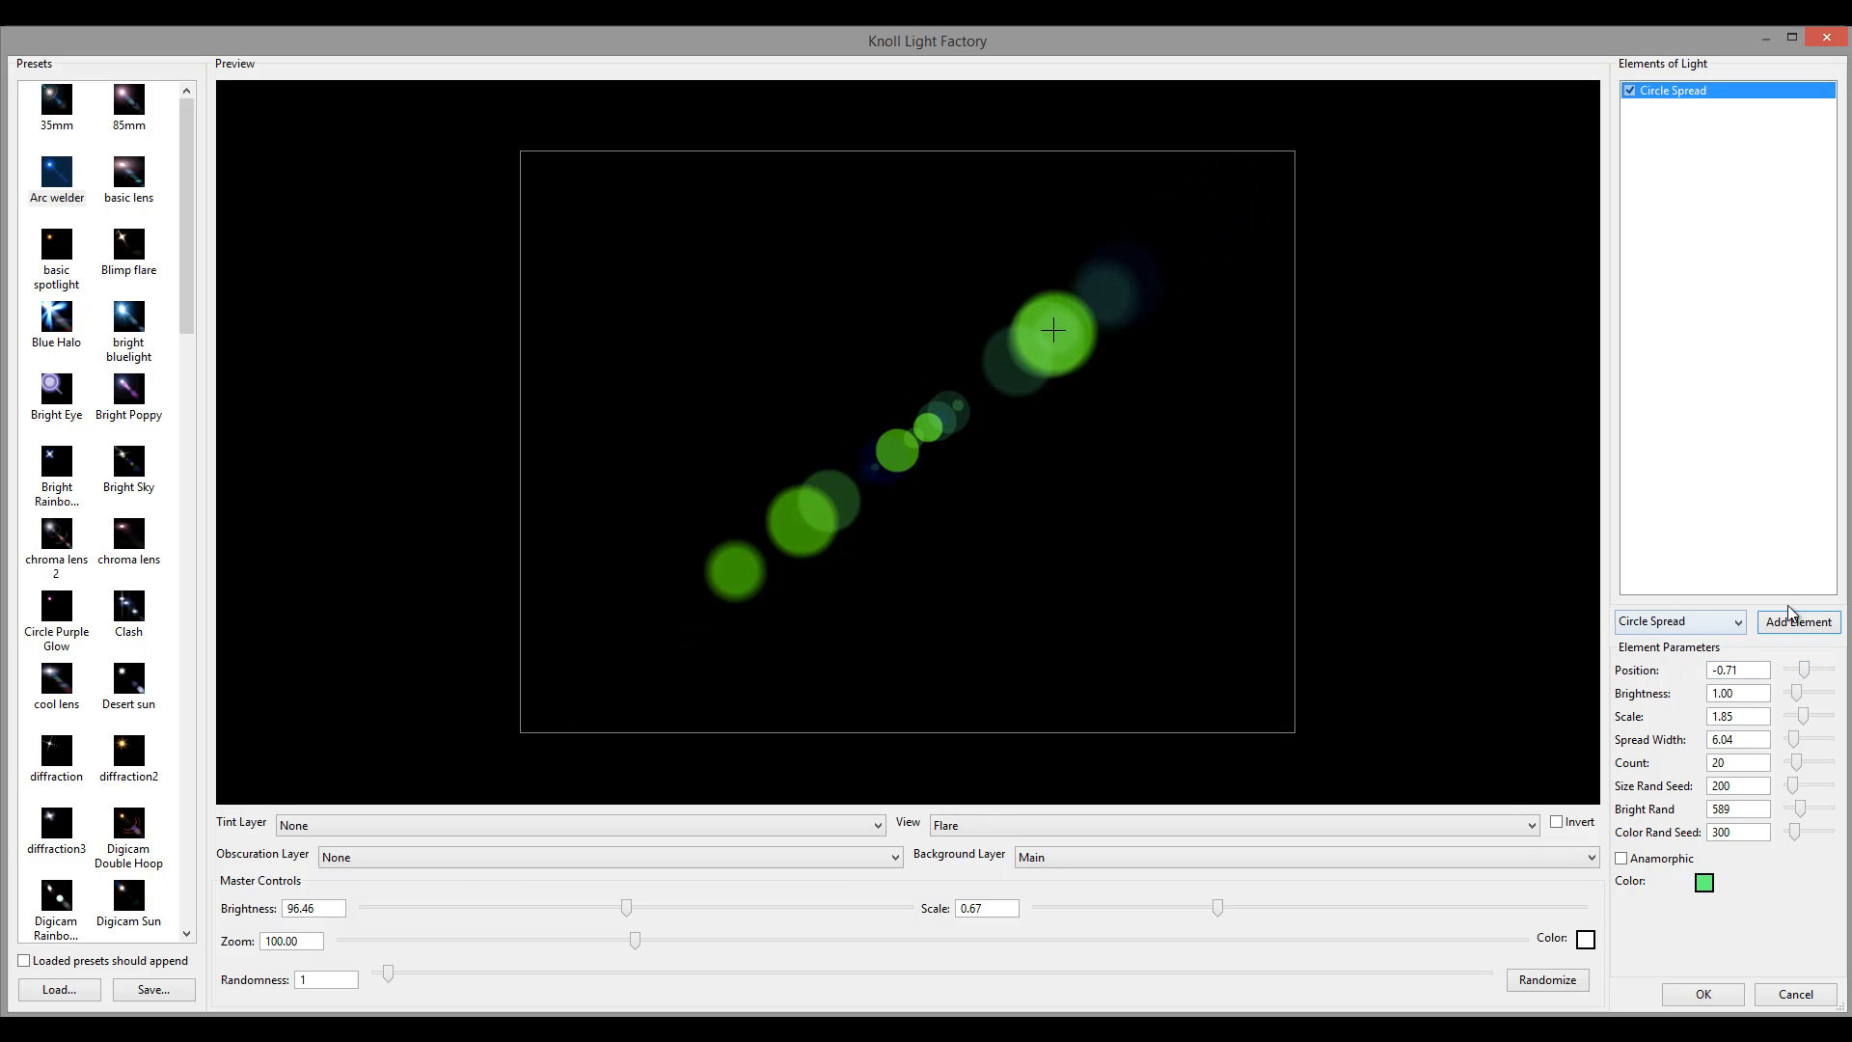
pyautogui.moveTo(1806, 669); pyautogui.dragTo(1800, 677)
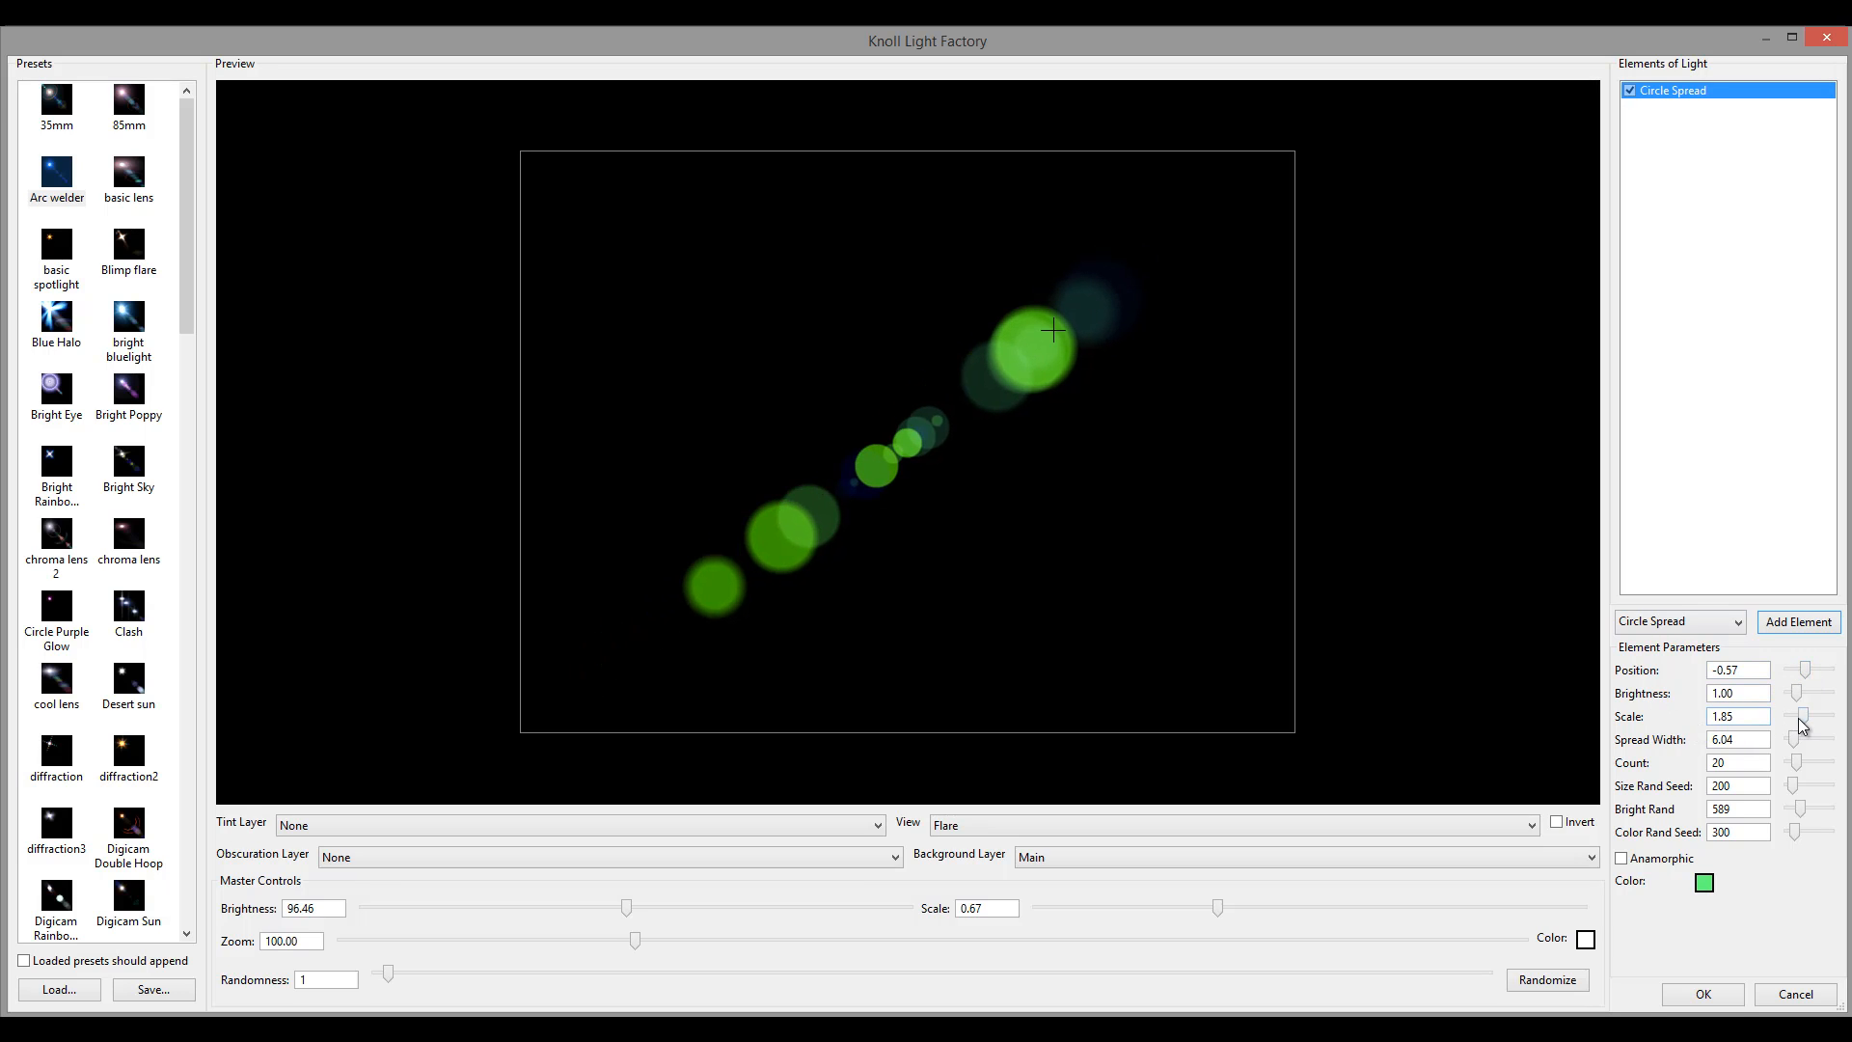
pyautogui.moveTo(1794, 741); pyautogui.dragTo(1802, 765)
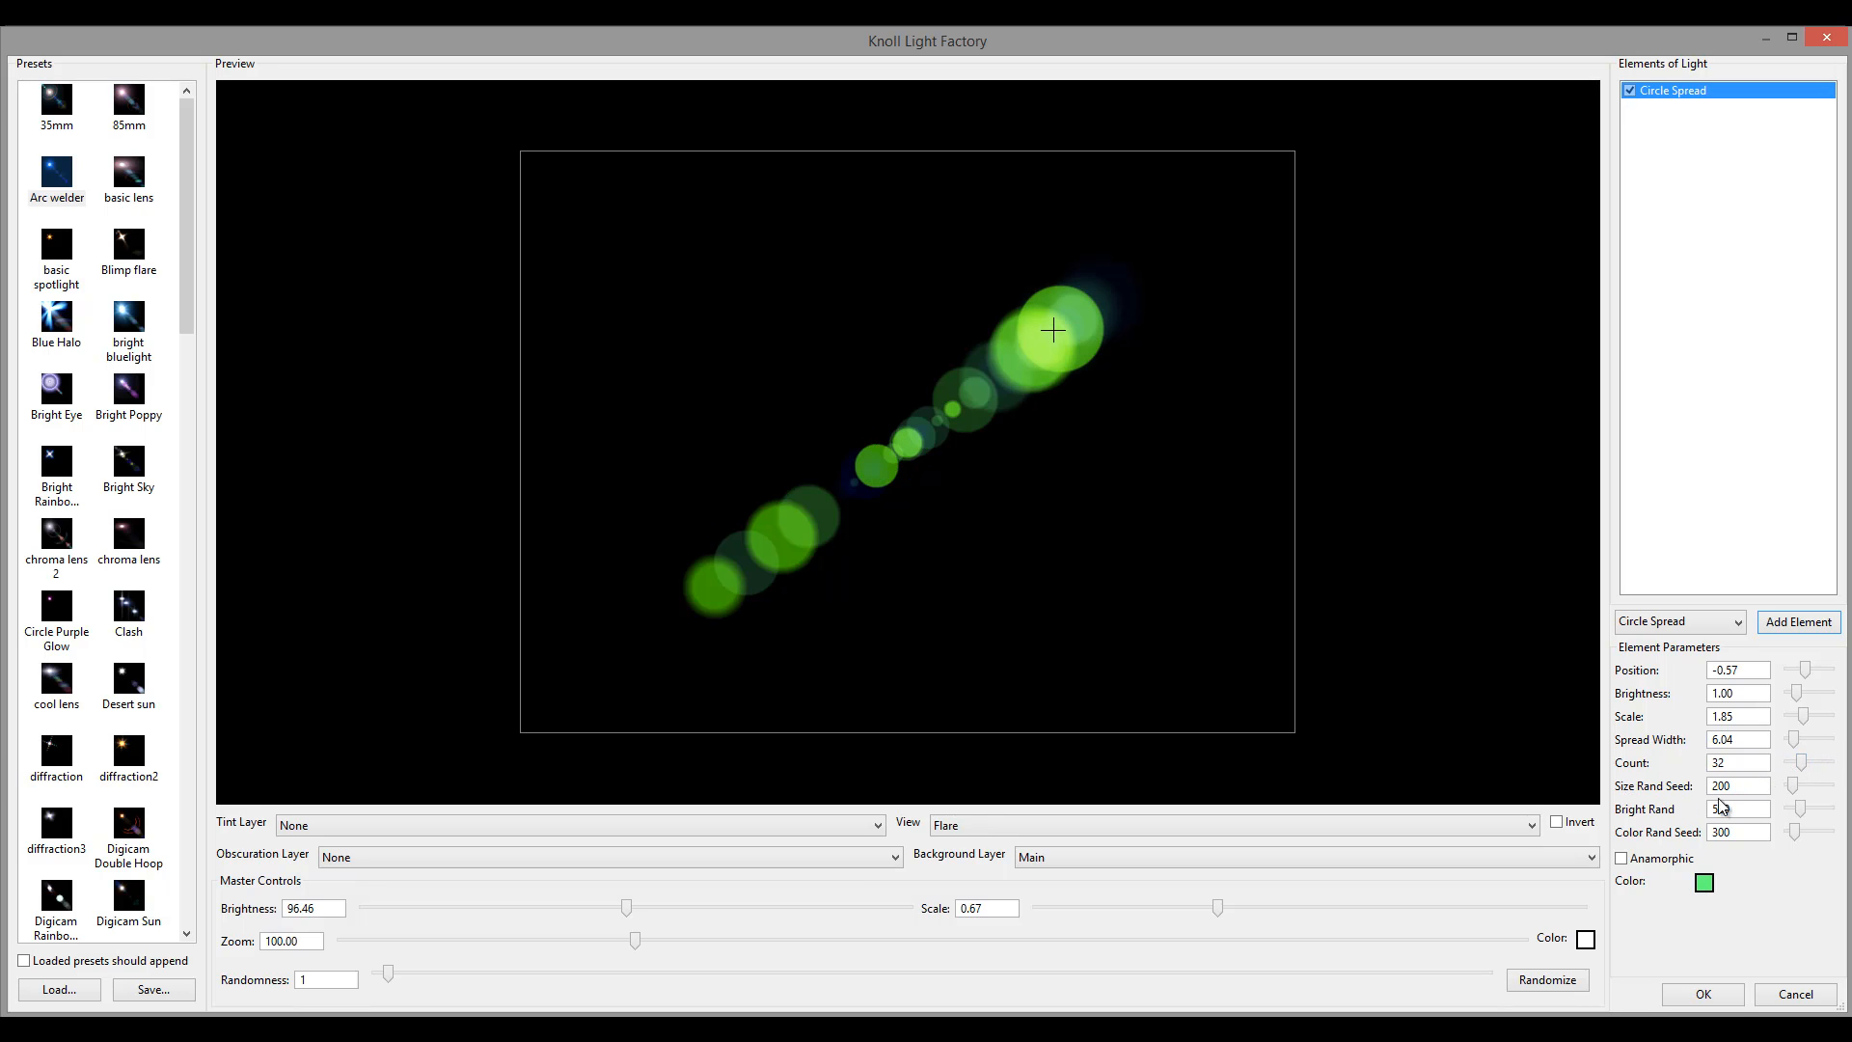
# Set the Circle Spread's Size Rand Seed to 761, Bright Rand and Color Rand Seed to -1, and Brightness to 0.37, trying Anamorphic on and off
pyautogui.moveTo(1795, 789); pyautogui.dragTo(1718, 832)
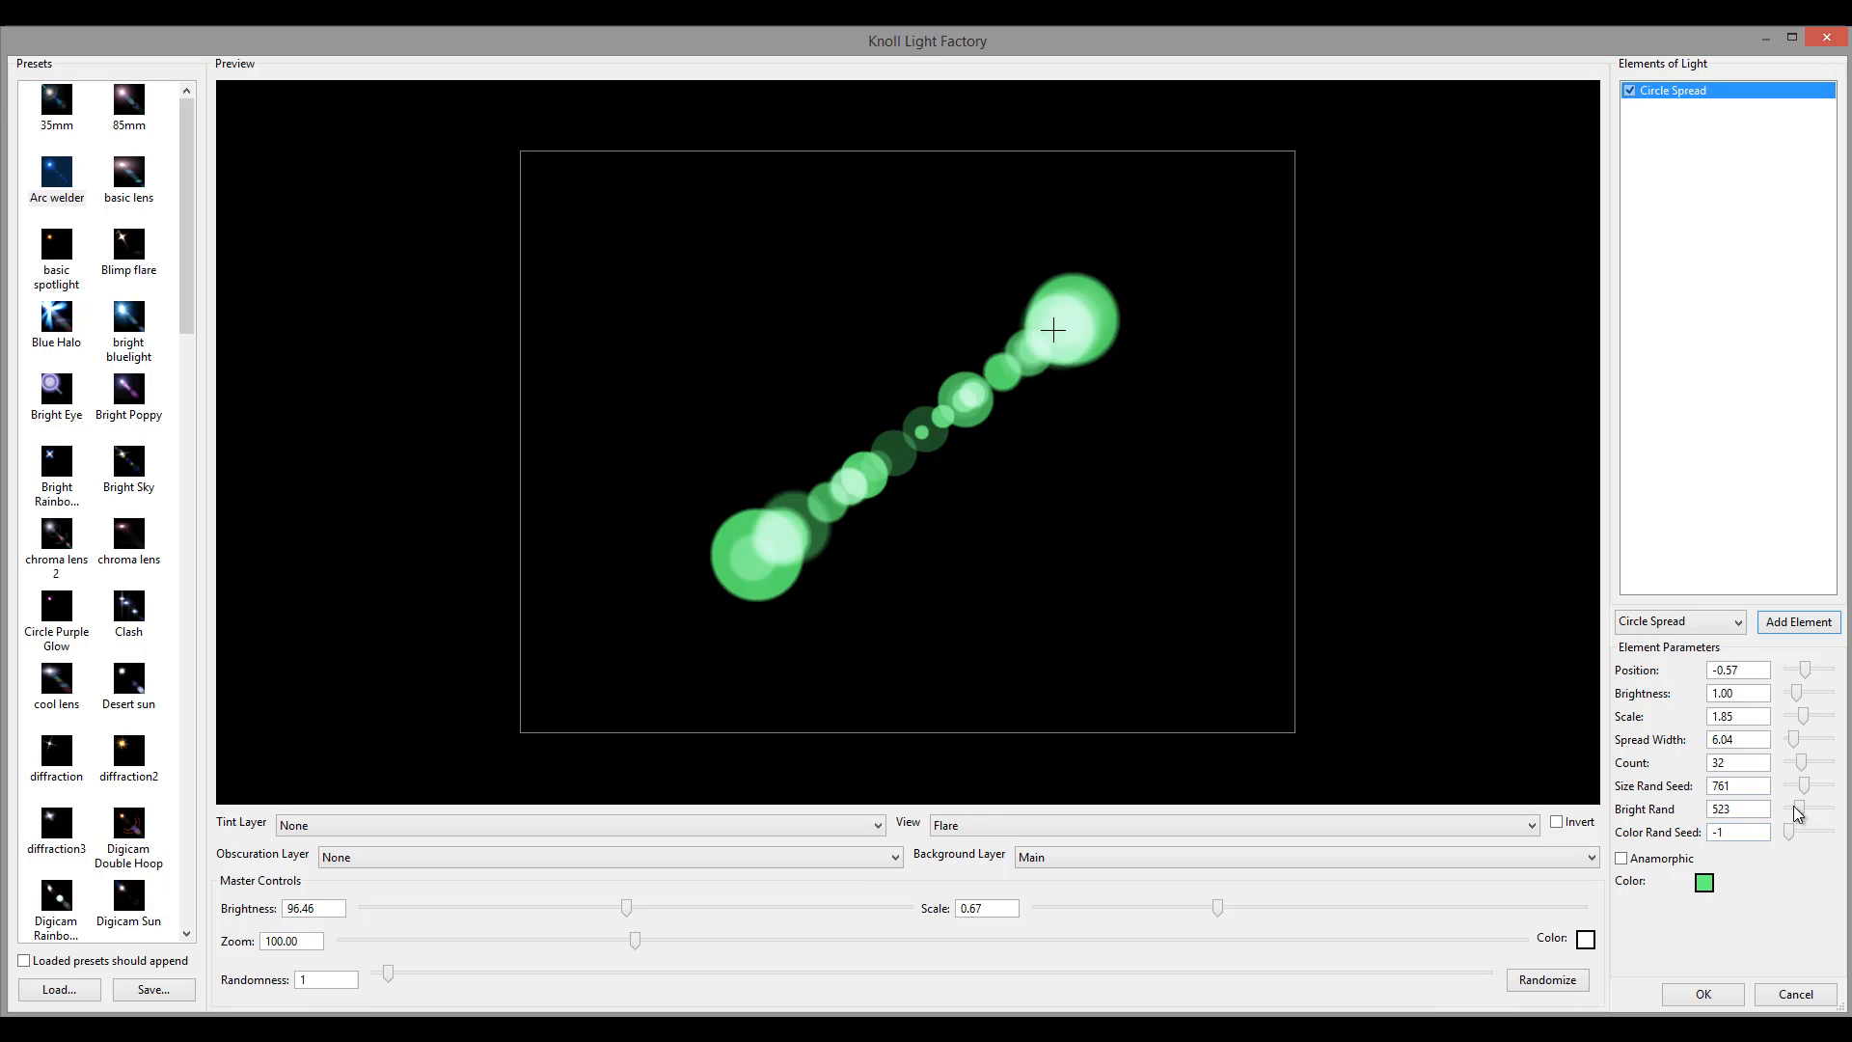
pyautogui.moveTo(1796, 813); pyautogui.dragTo(1770, 808)
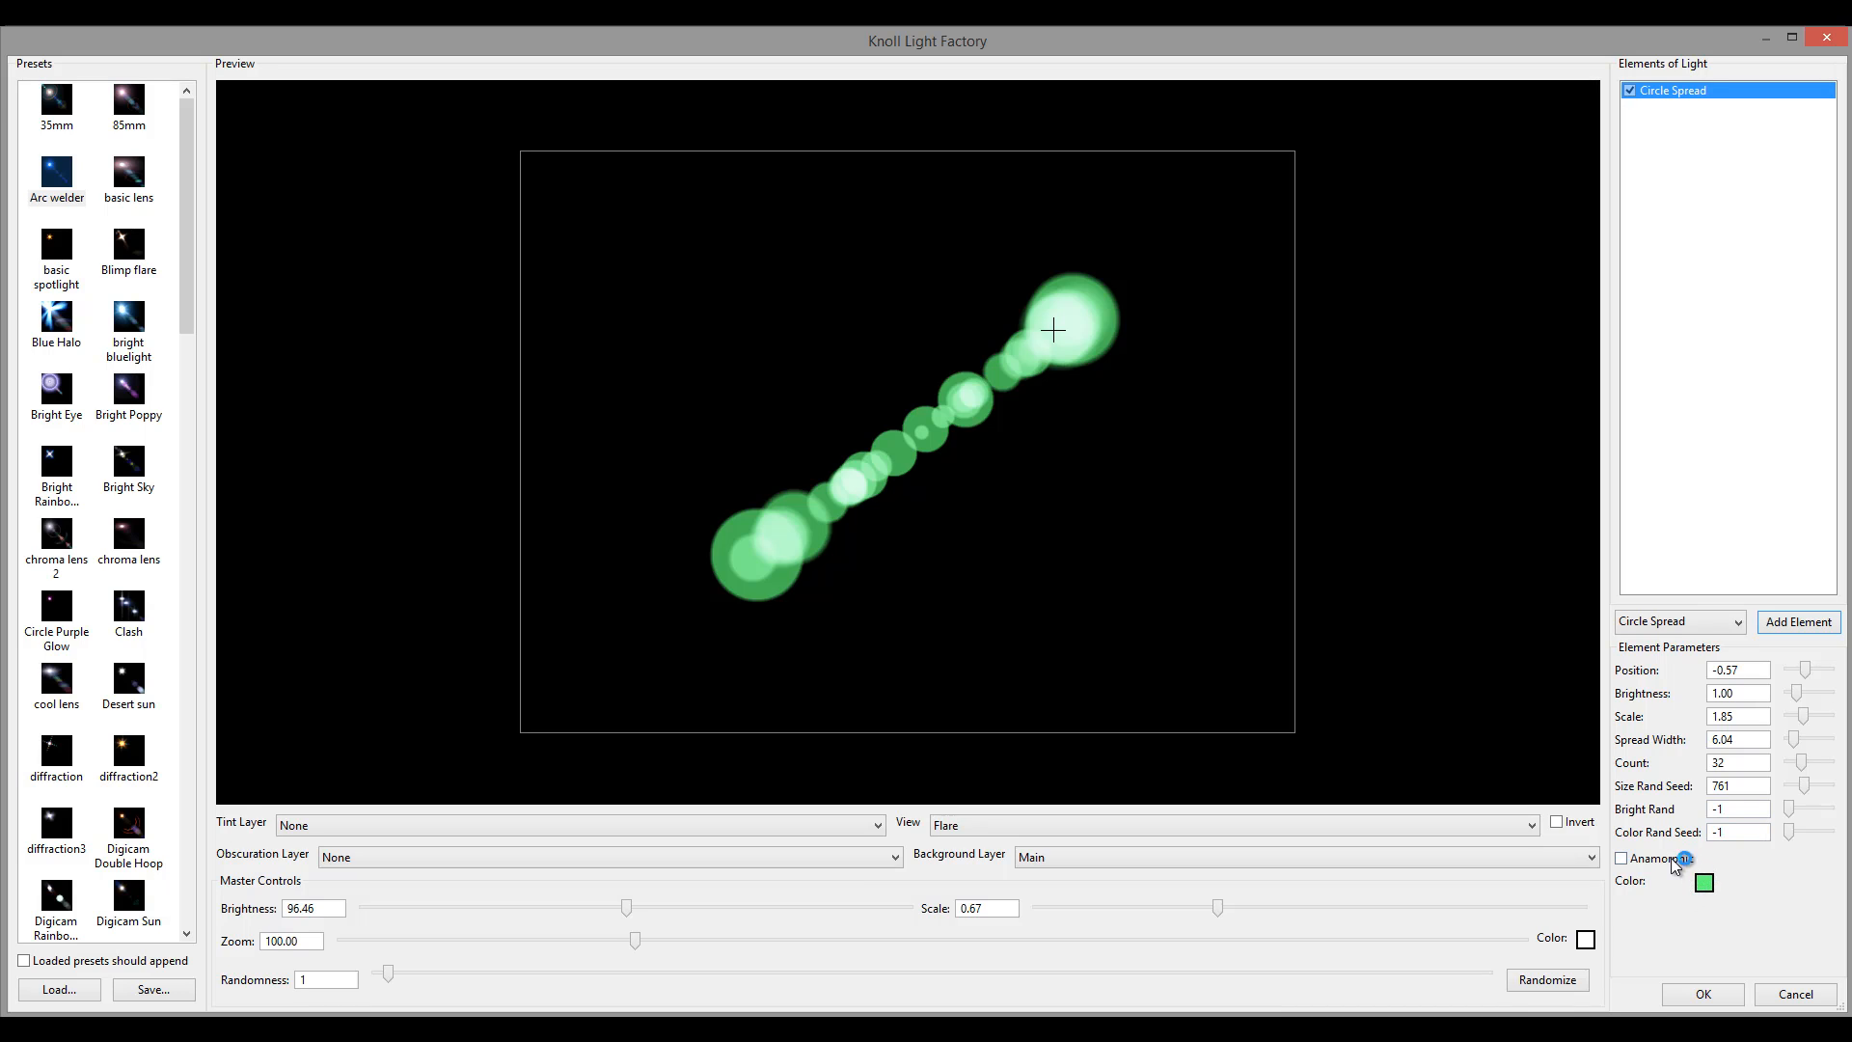
pyautogui.click(1624, 860)
pyautogui.click(1624, 859)
pyautogui.moveTo(1796, 693); pyautogui.dragTo(1790, 692)
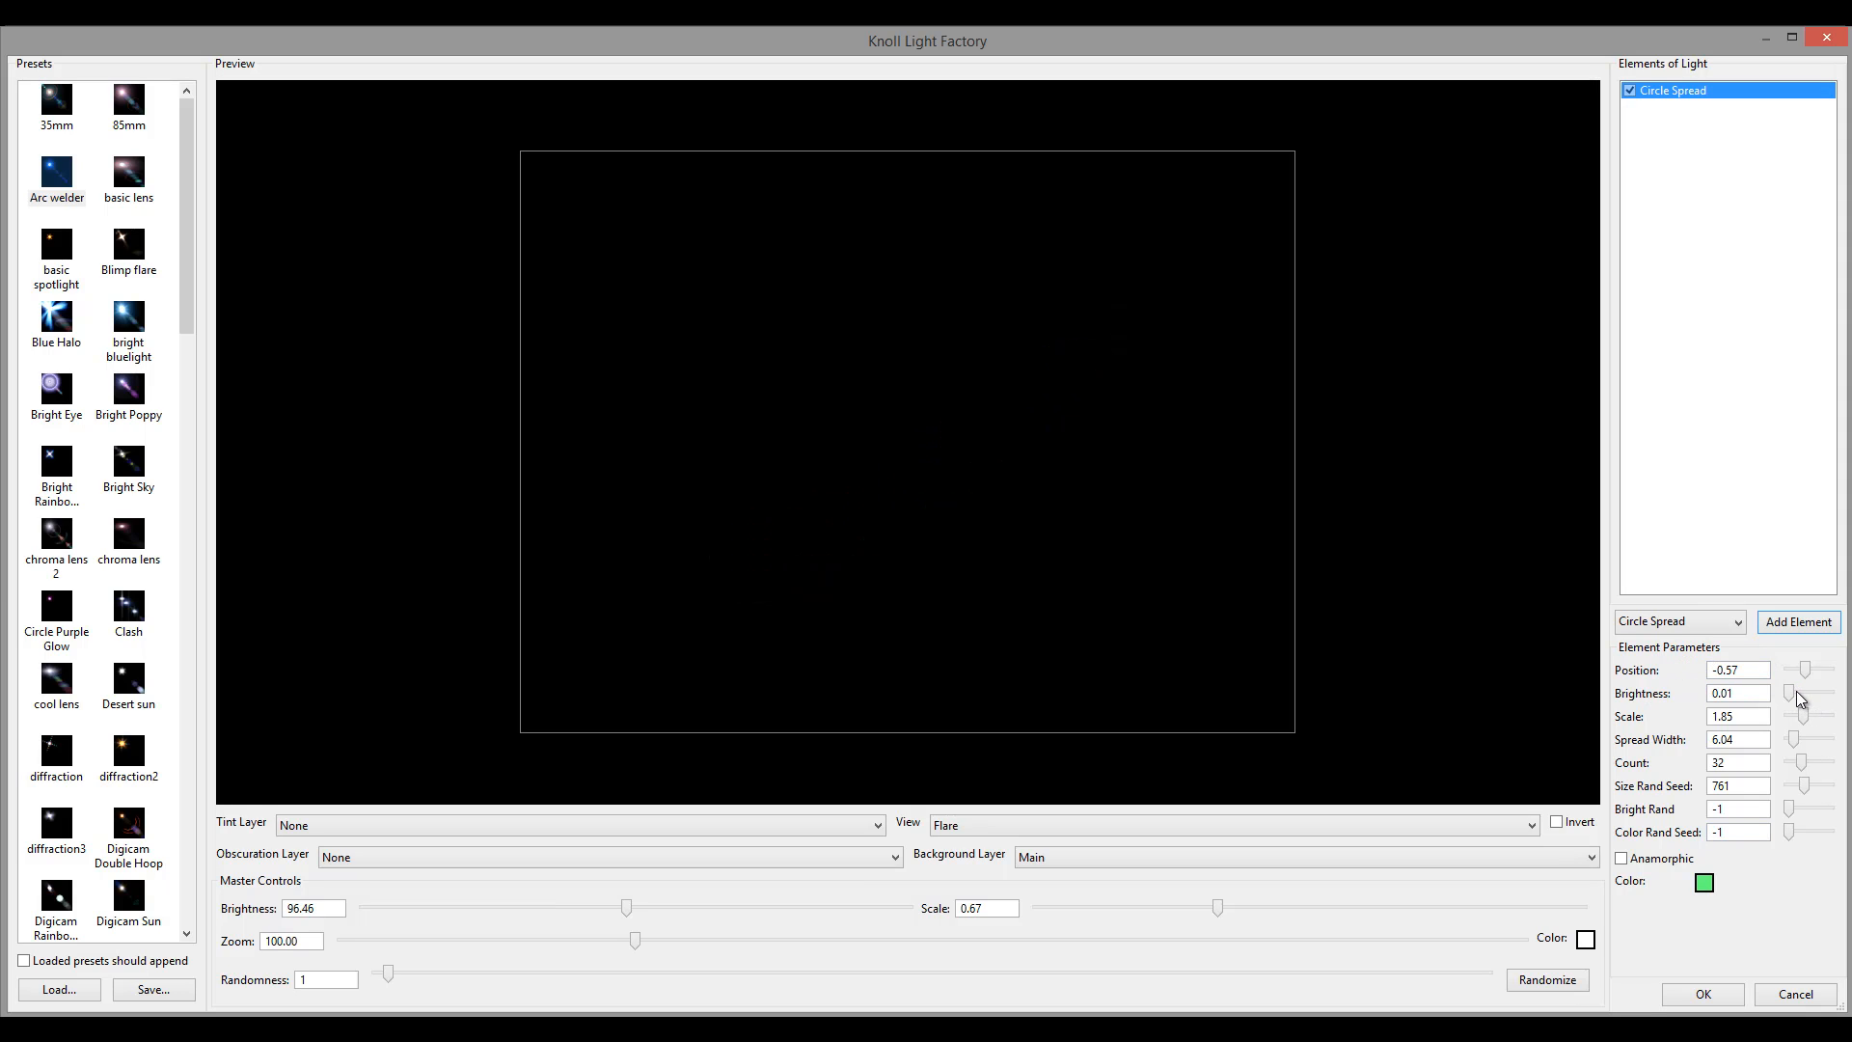
pyautogui.moveTo(1796, 698); pyautogui.dragTo(1794, 694)
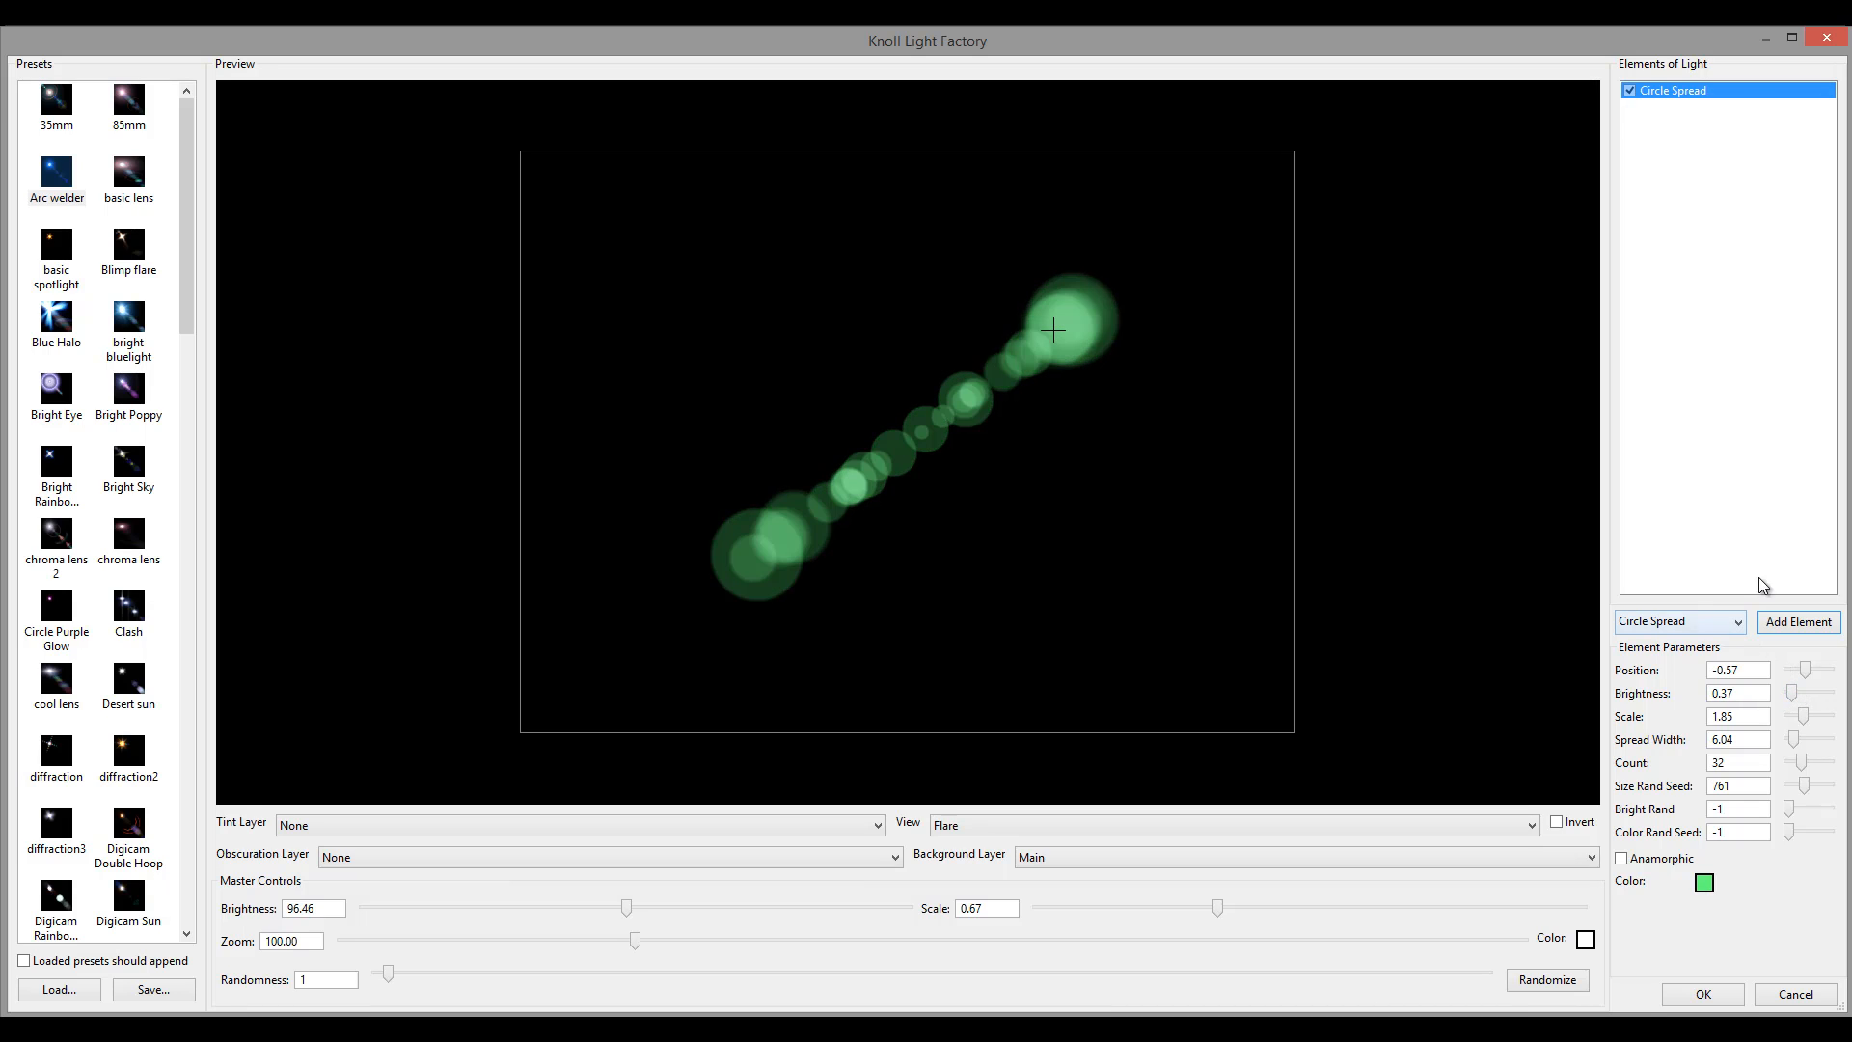
# Replace the Circle Spread element with an Elliptical Caustic
pyautogui.press('Delete')
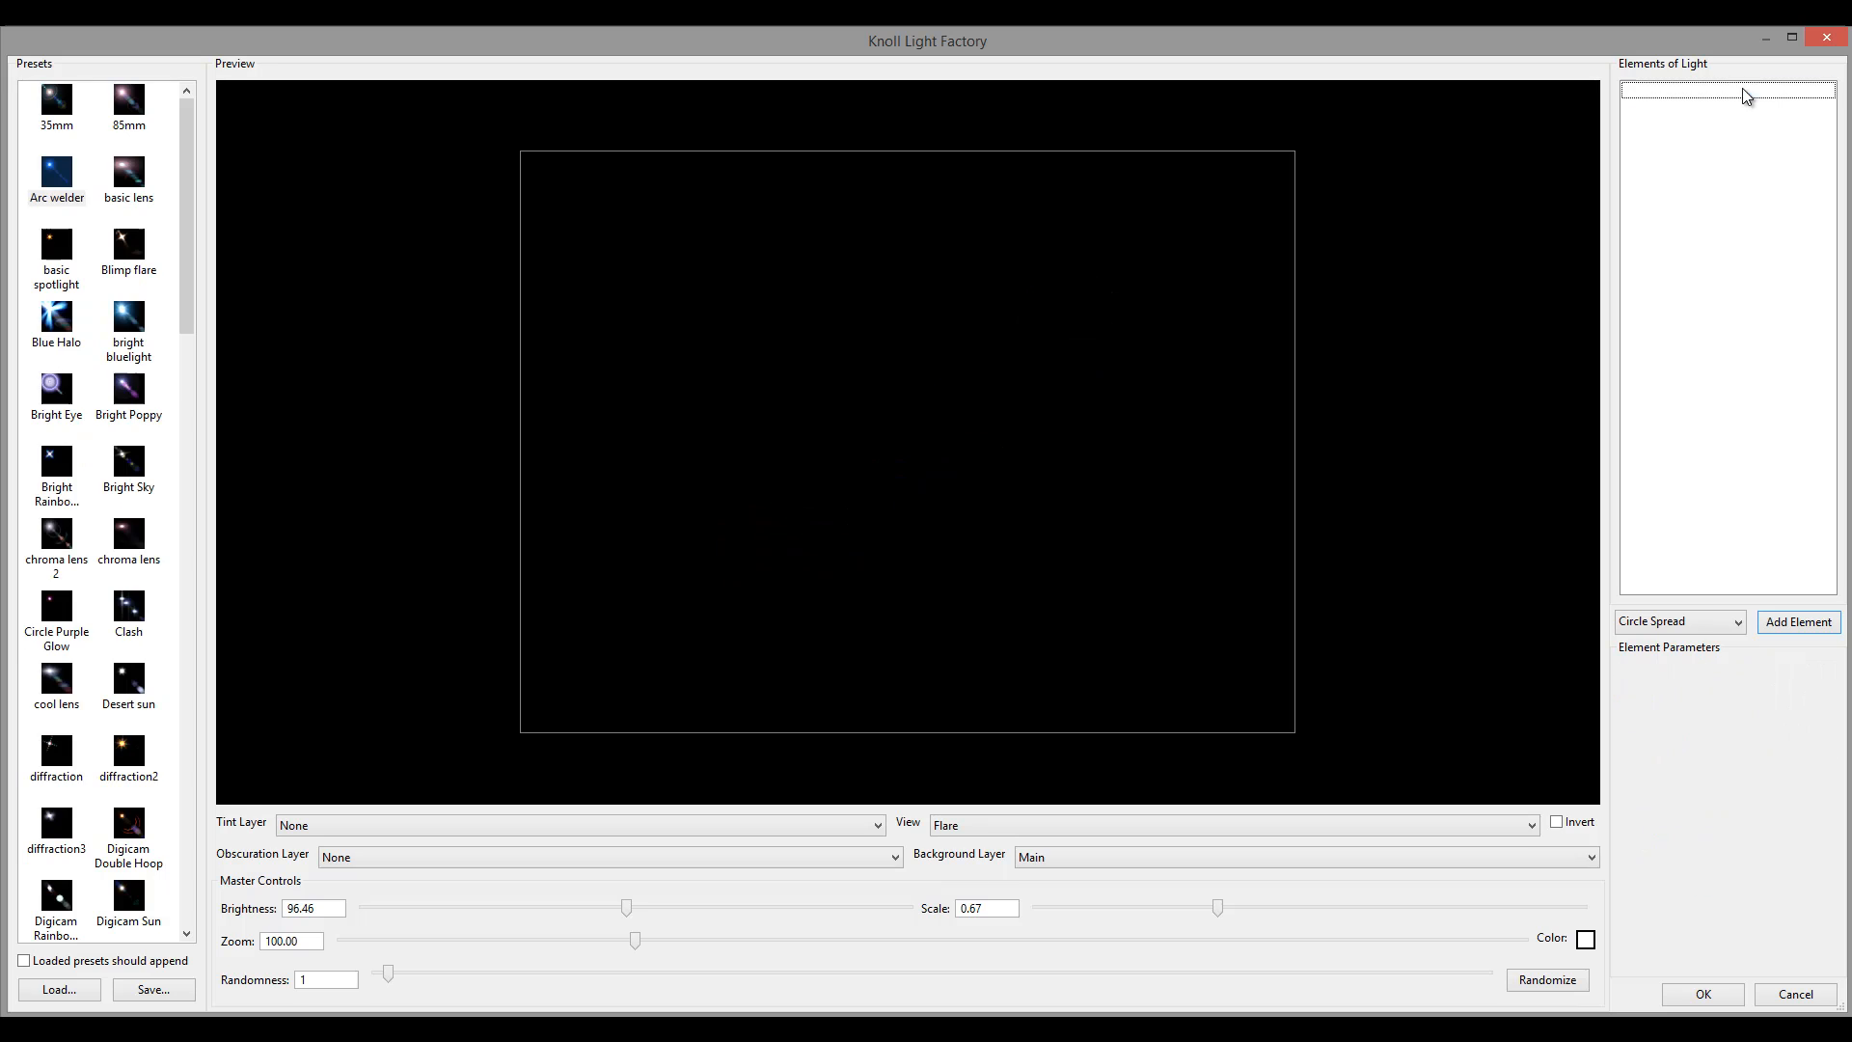
pyautogui.click(1693, 623)
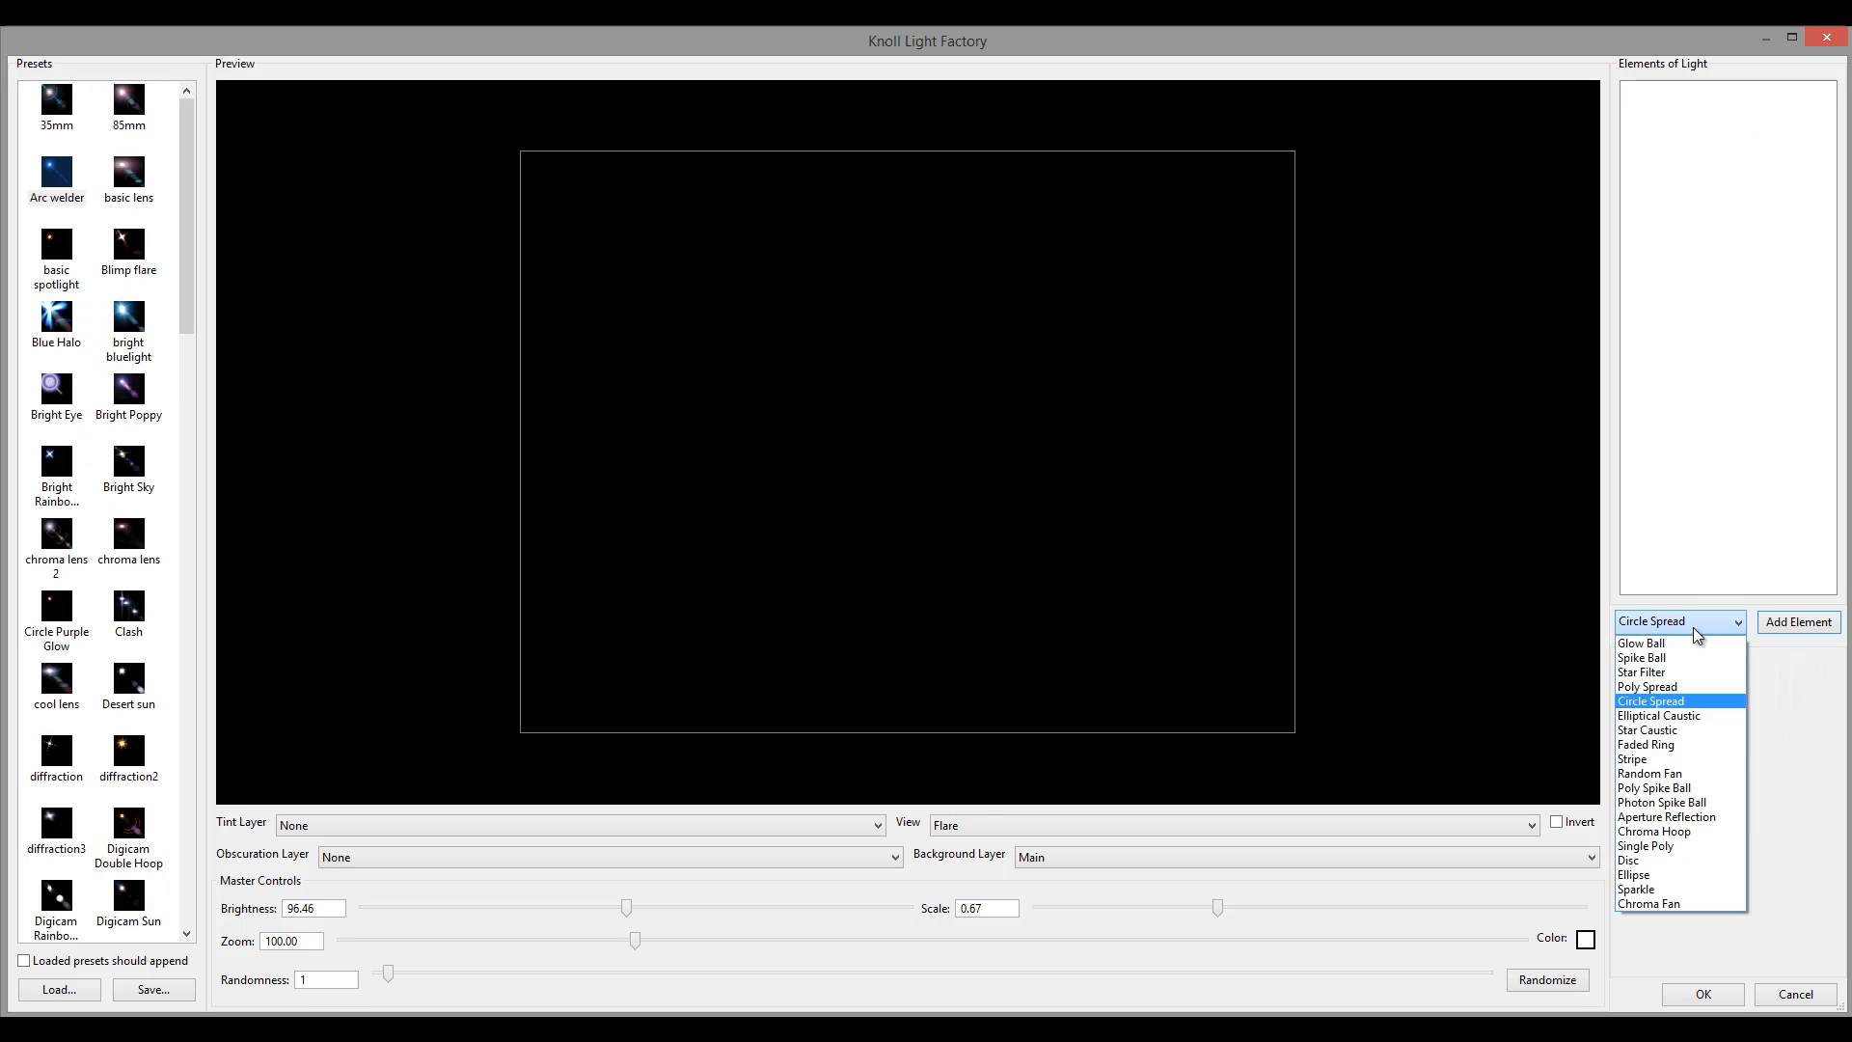
pyautogui.click(1709, 715)
pyautogui.click(1796, 623)
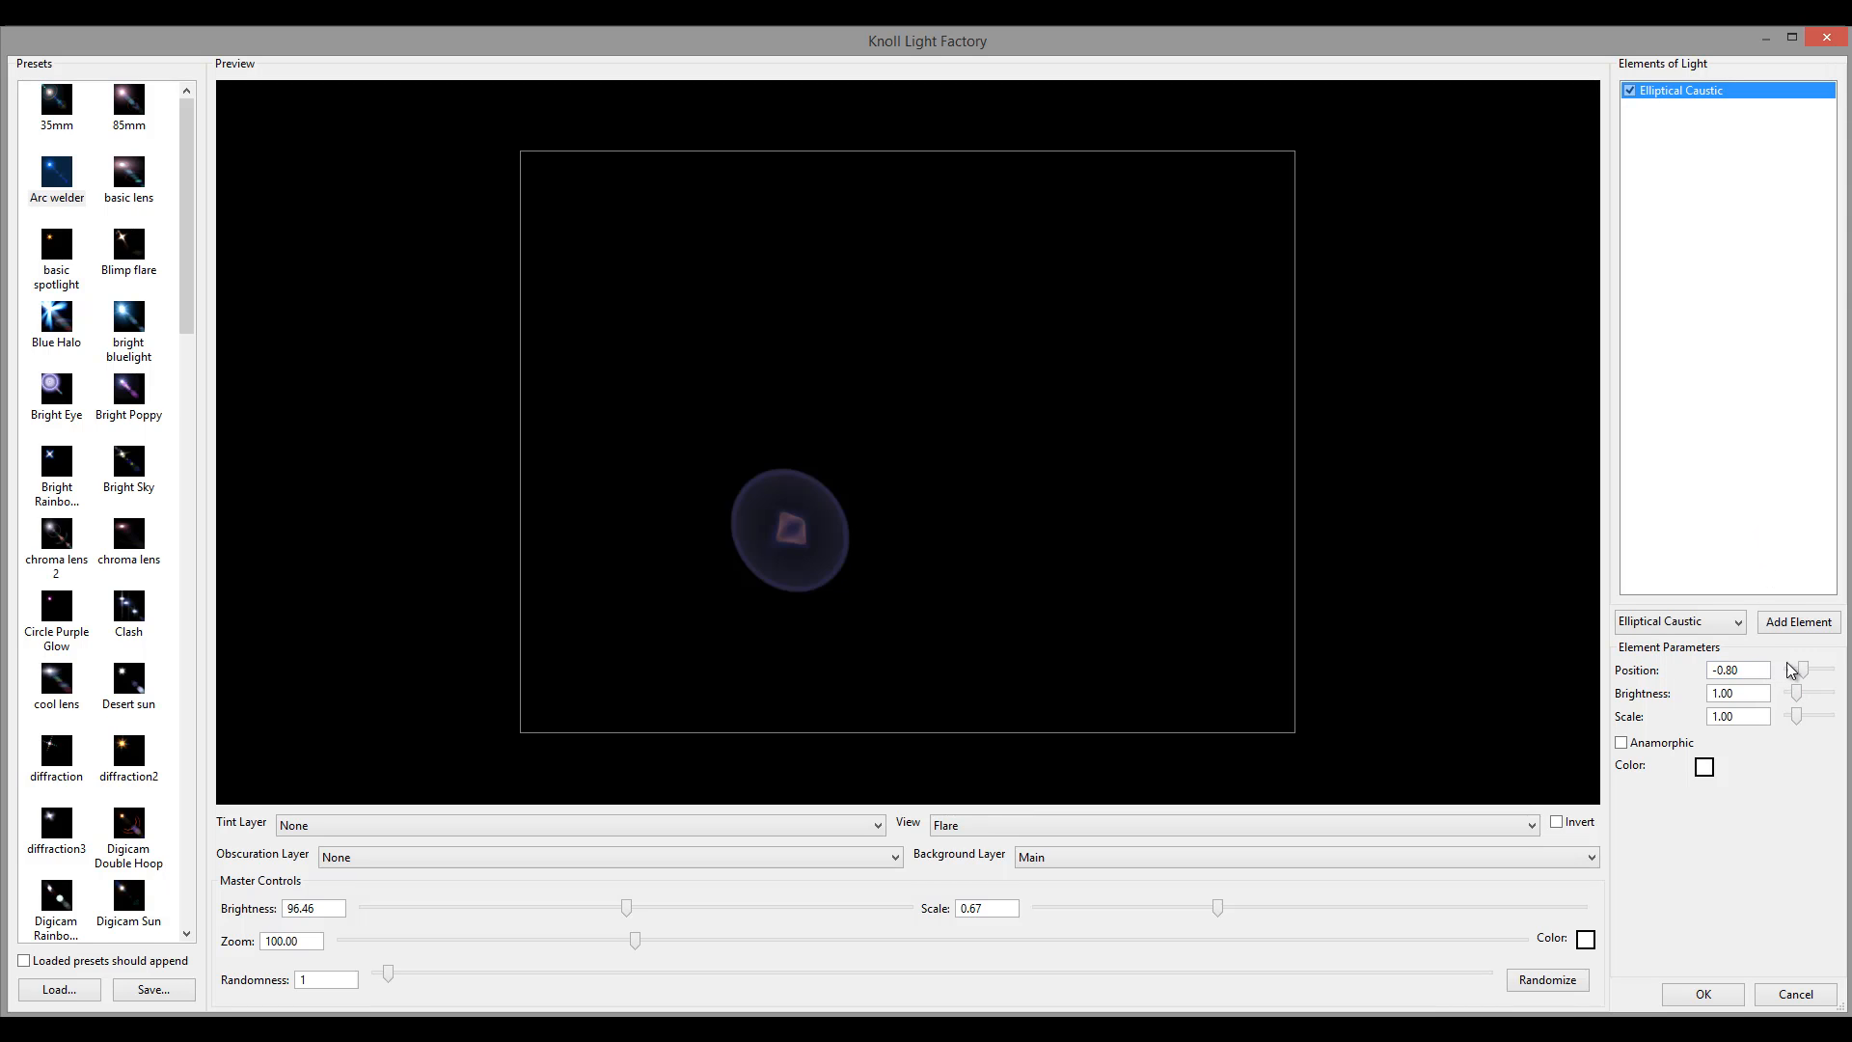
# Set the Elliptical Caustic's position to 1.43, its brightness to 0.72 and its scale to 1.38
pyautogui.moveTo(1807, 667); pyautogui.dragTo(1818, 668)
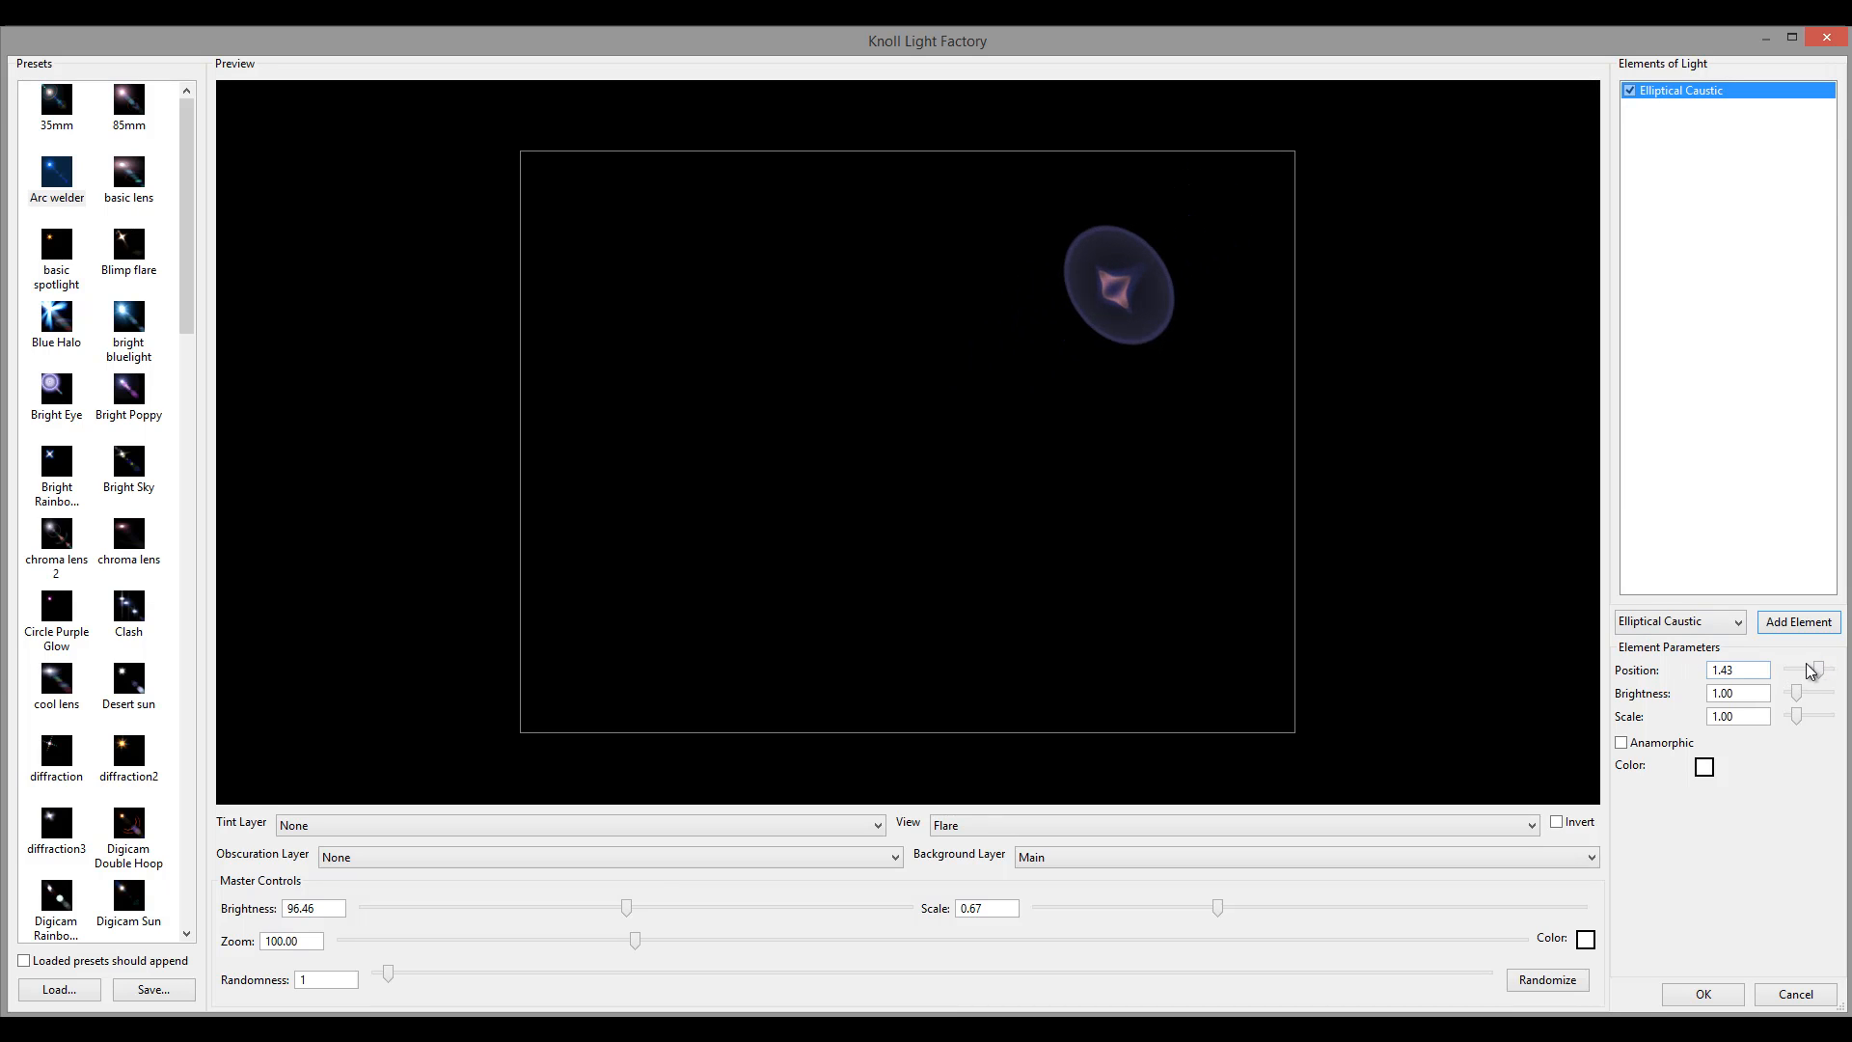
pyautogui.moveTo(1820, 672); pyautogui.dragTo(1820, 672)
pyautogui.moveTo(1797, 692); pyautogui.dragTo(1807, 719)
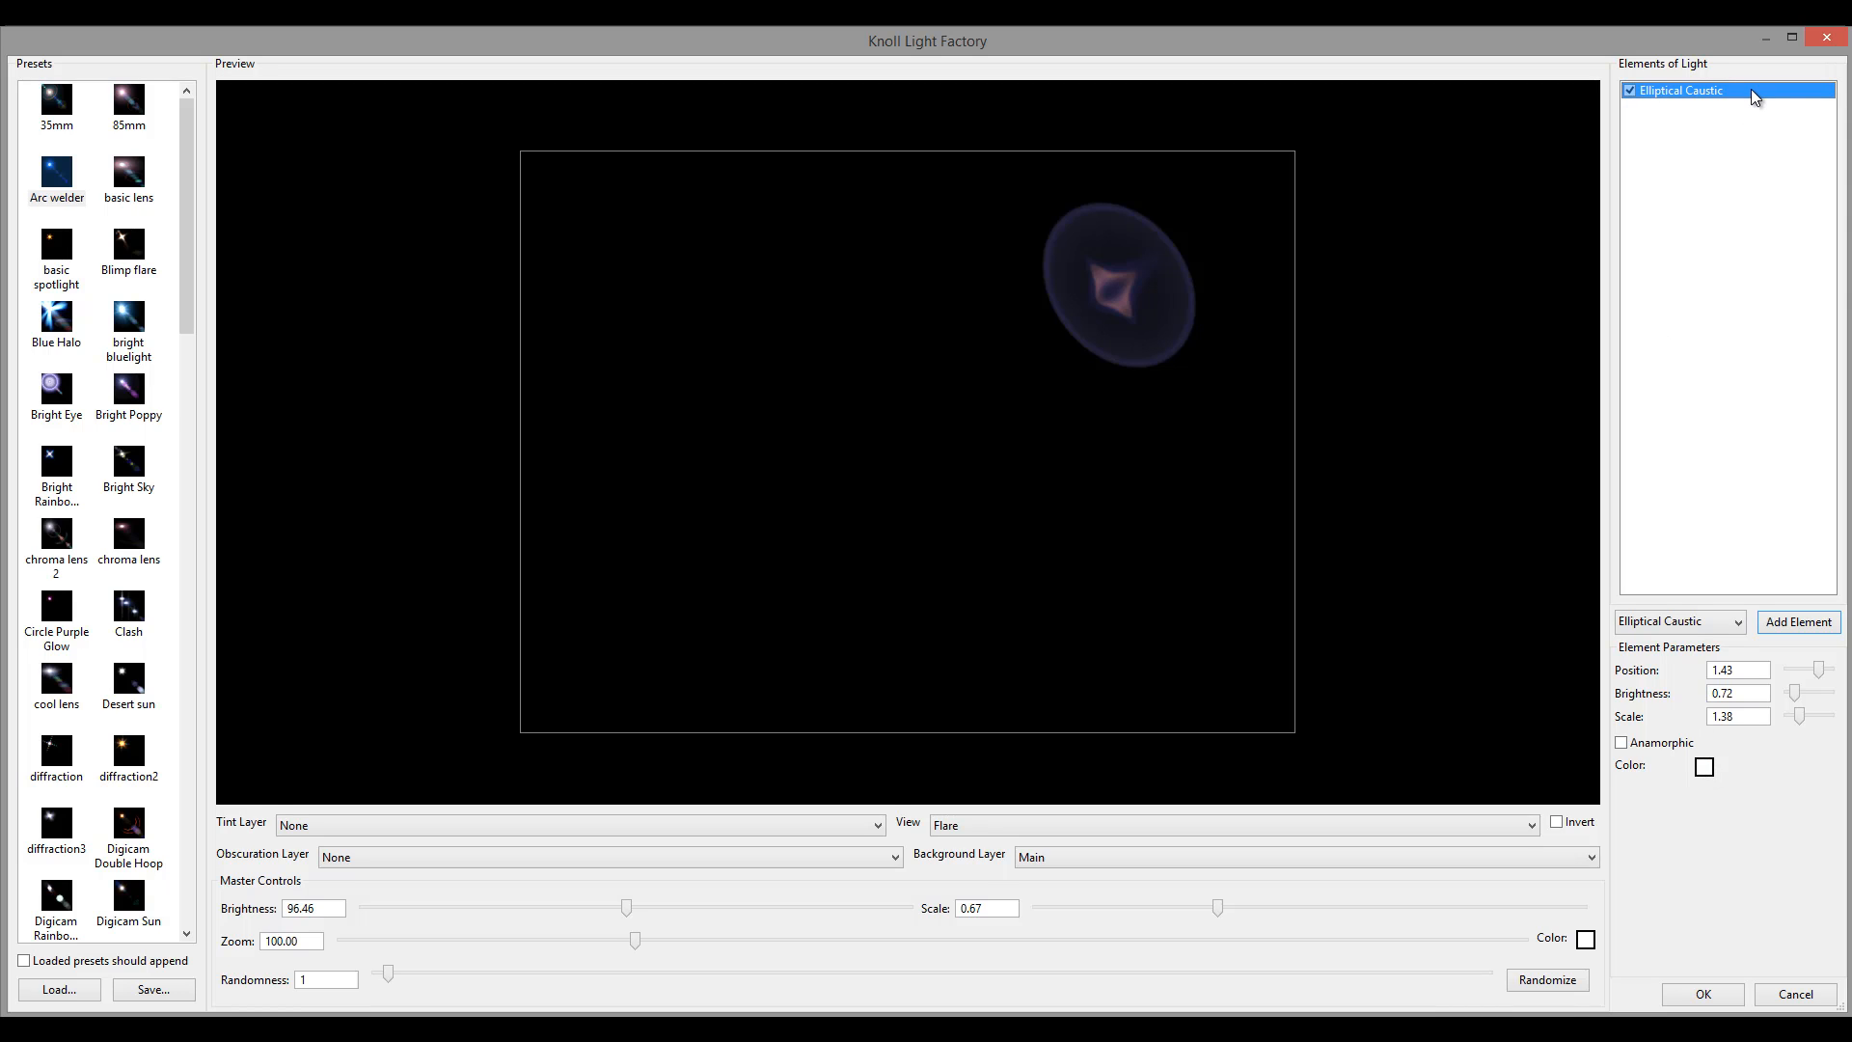
# Replace the Elliptical Caustic element with a Star Caustic
pyautogui.press('Delete')
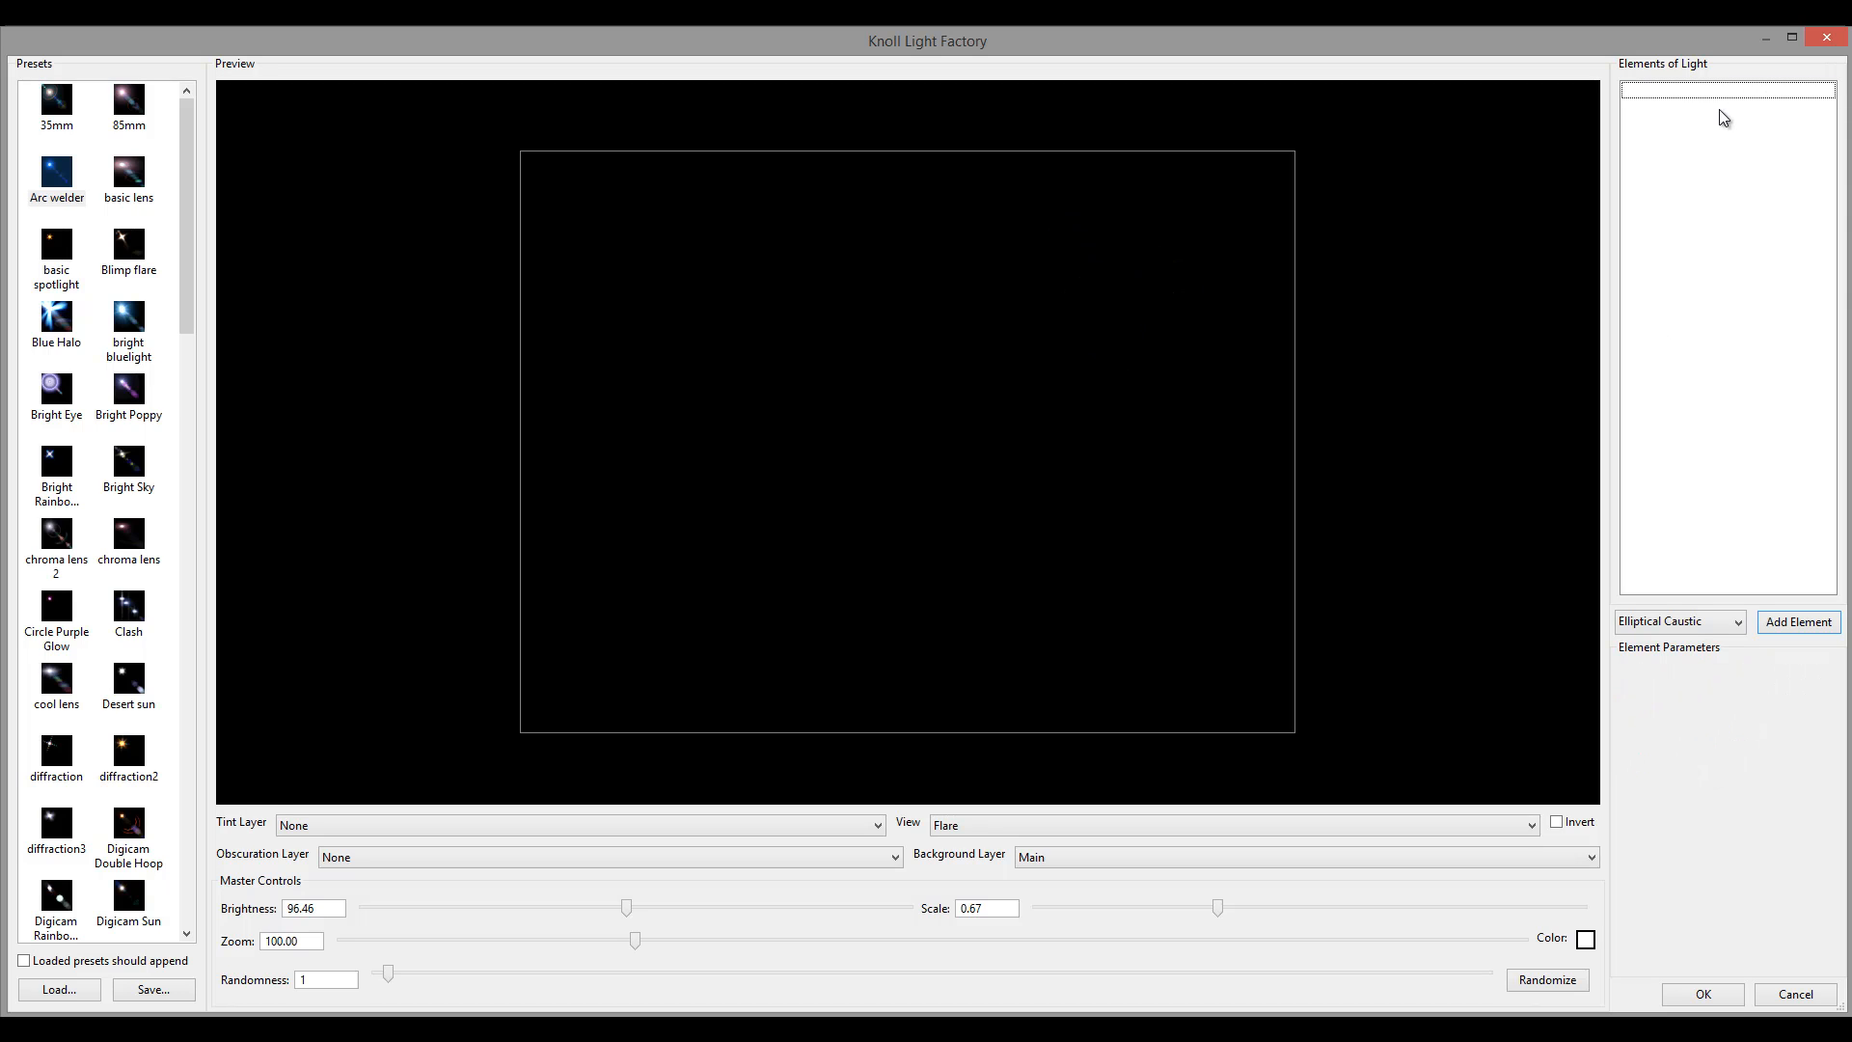
pyautogui.click(1710, 621)
pyautogui.click(1689, 728)
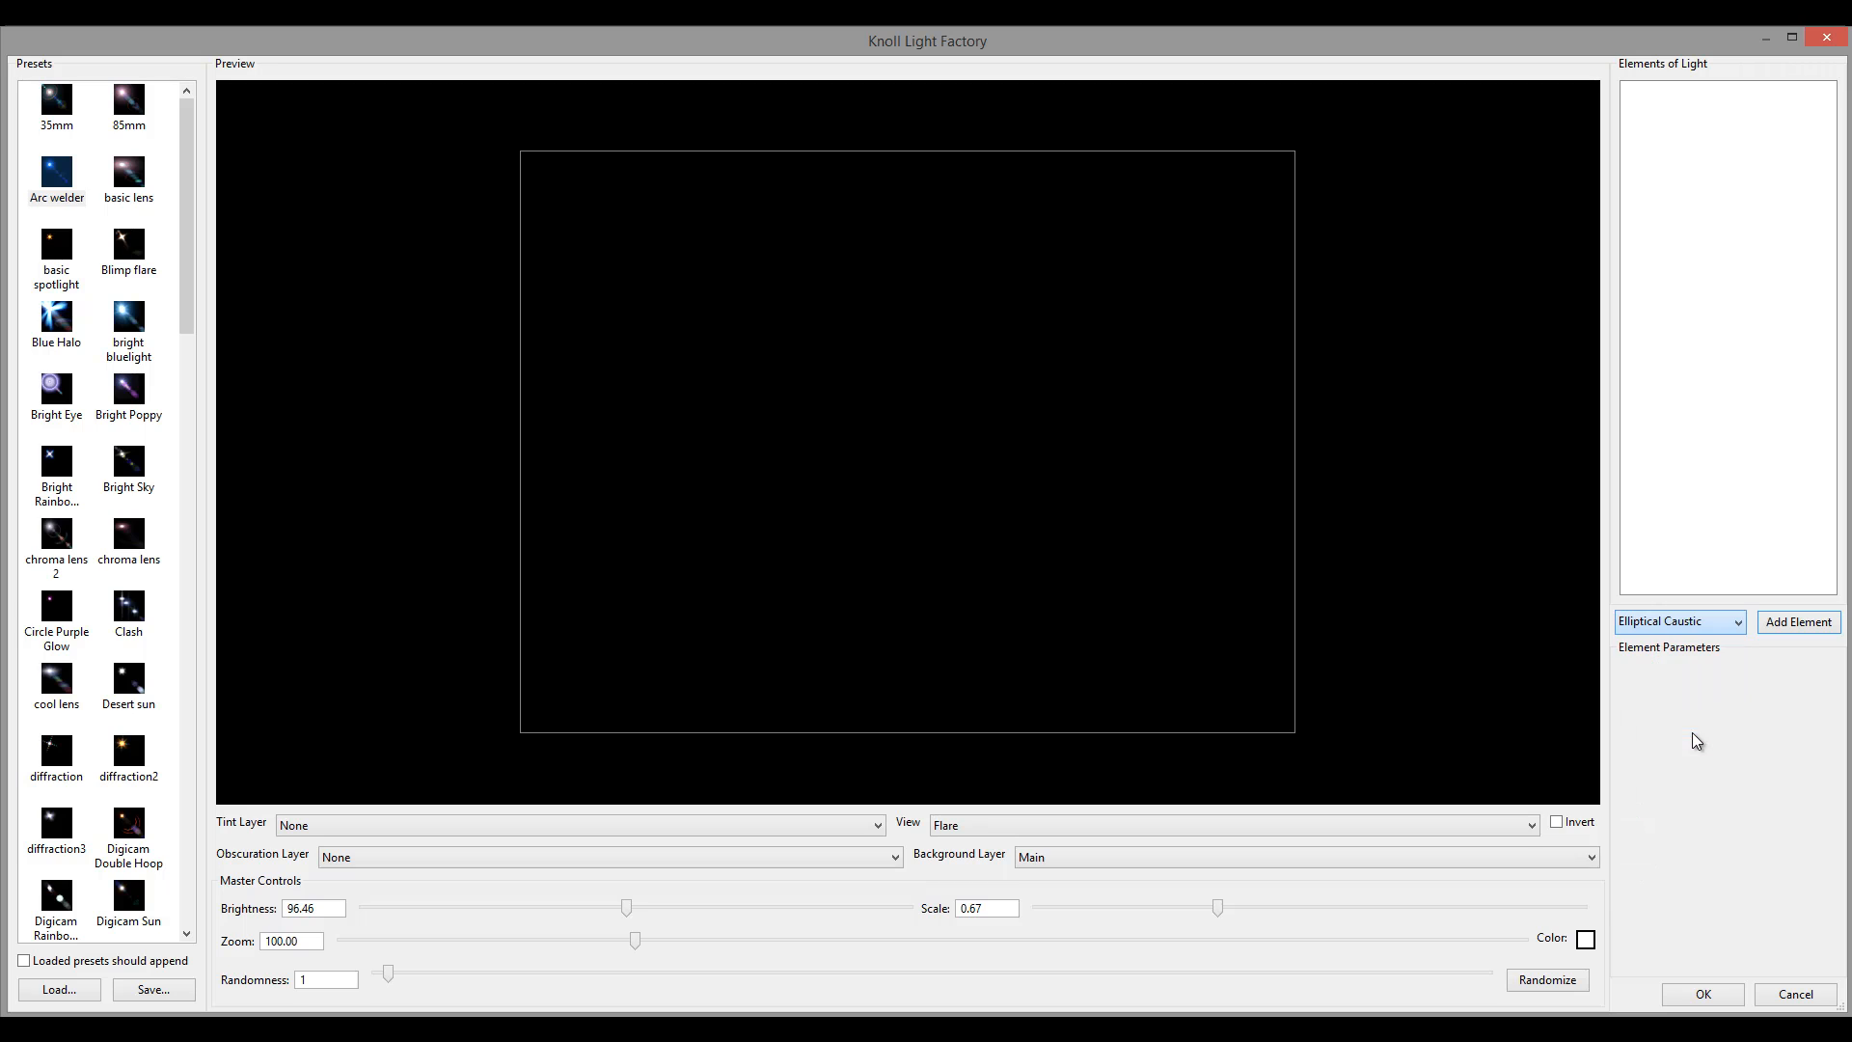
pyautogui.click(1797, 623)
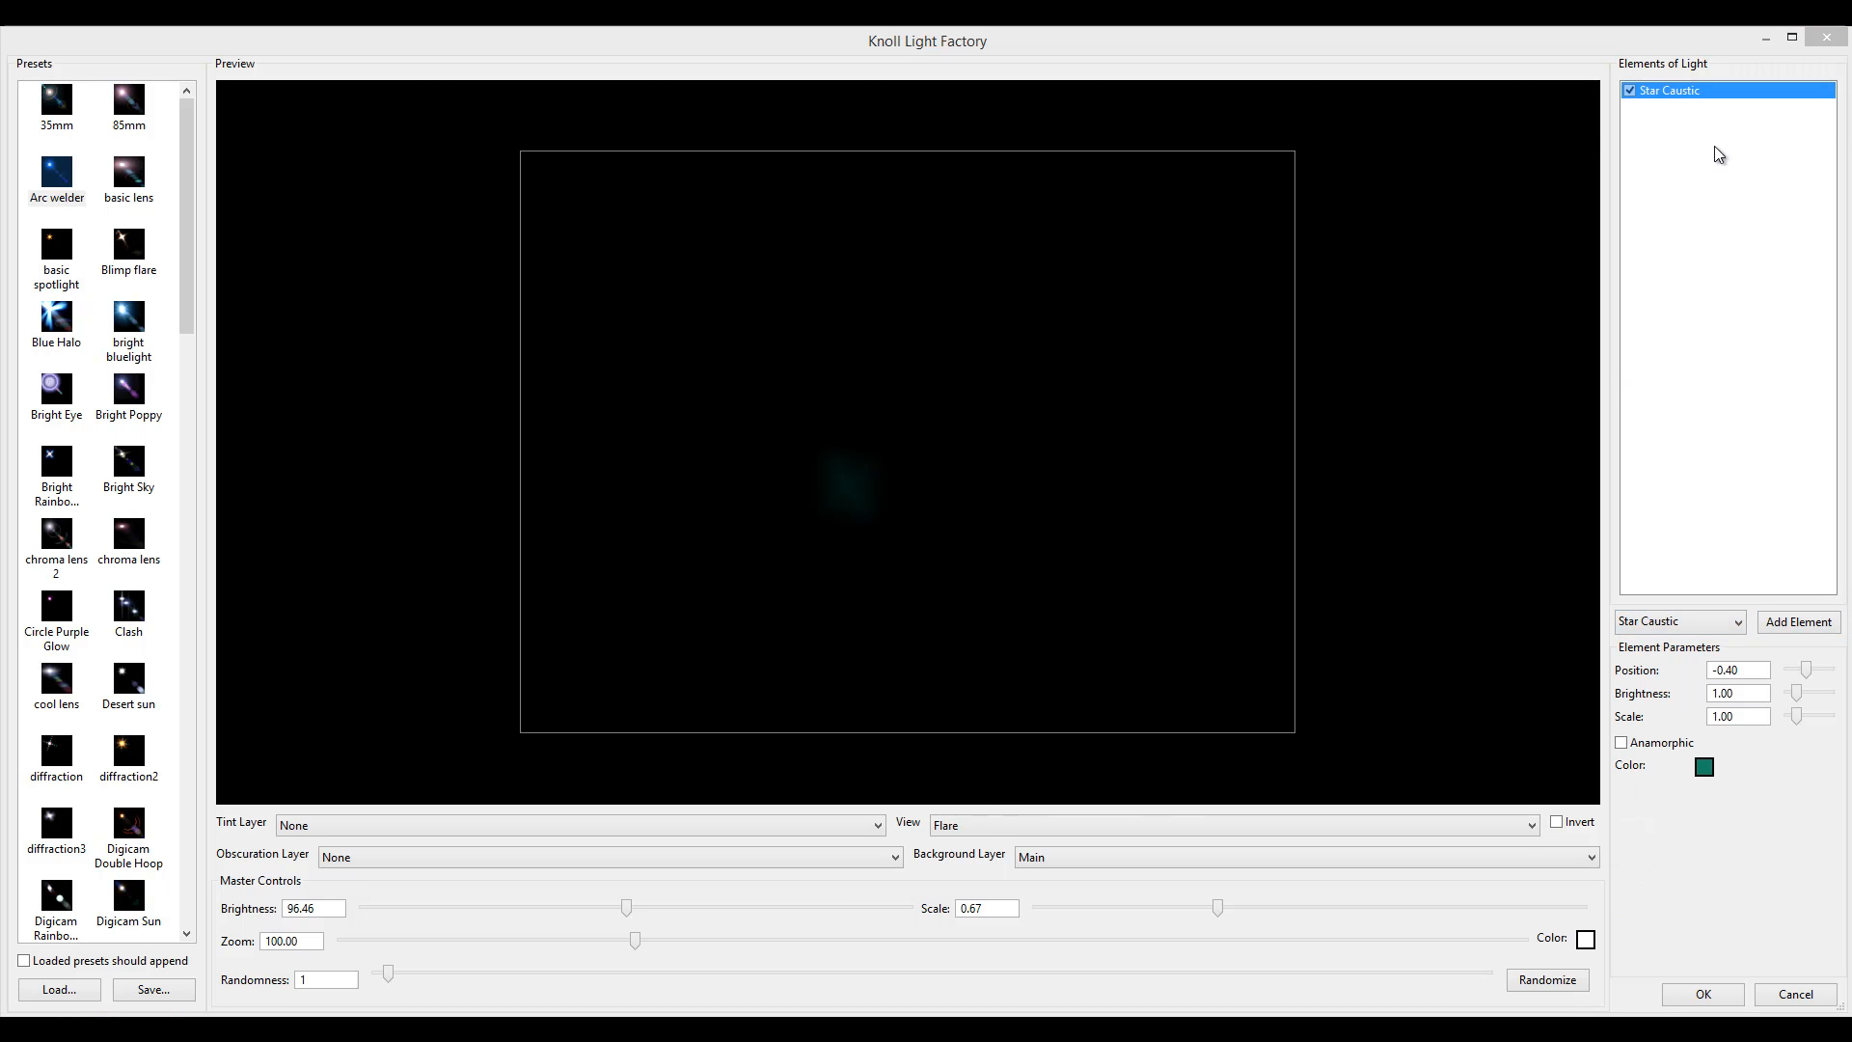
# Move the light source beyond the frame's lower-right corner and set the Star Caustic's position to -0.29, brightness to 5.00 and scale to 2.31
pyautogui.press('Escape')
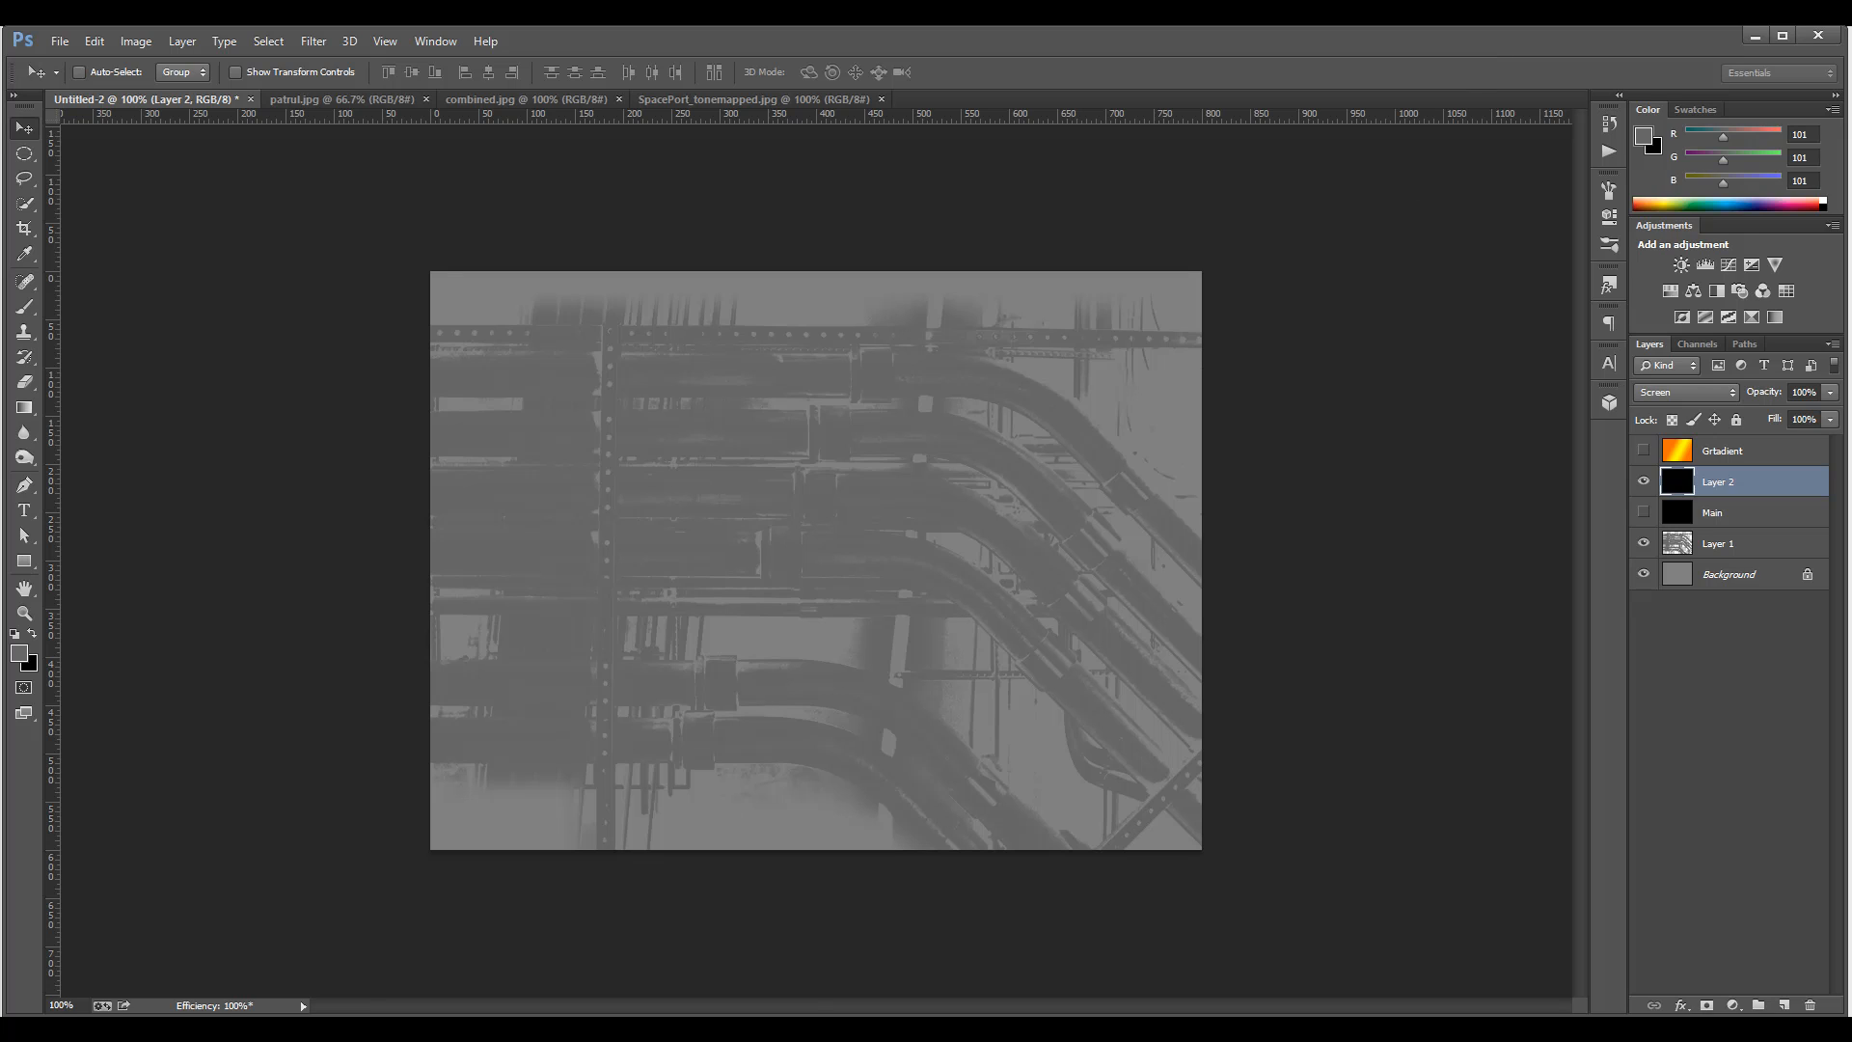
pyautogui.moveTo(594, 1032)
pyautogui.click(698, 1003)
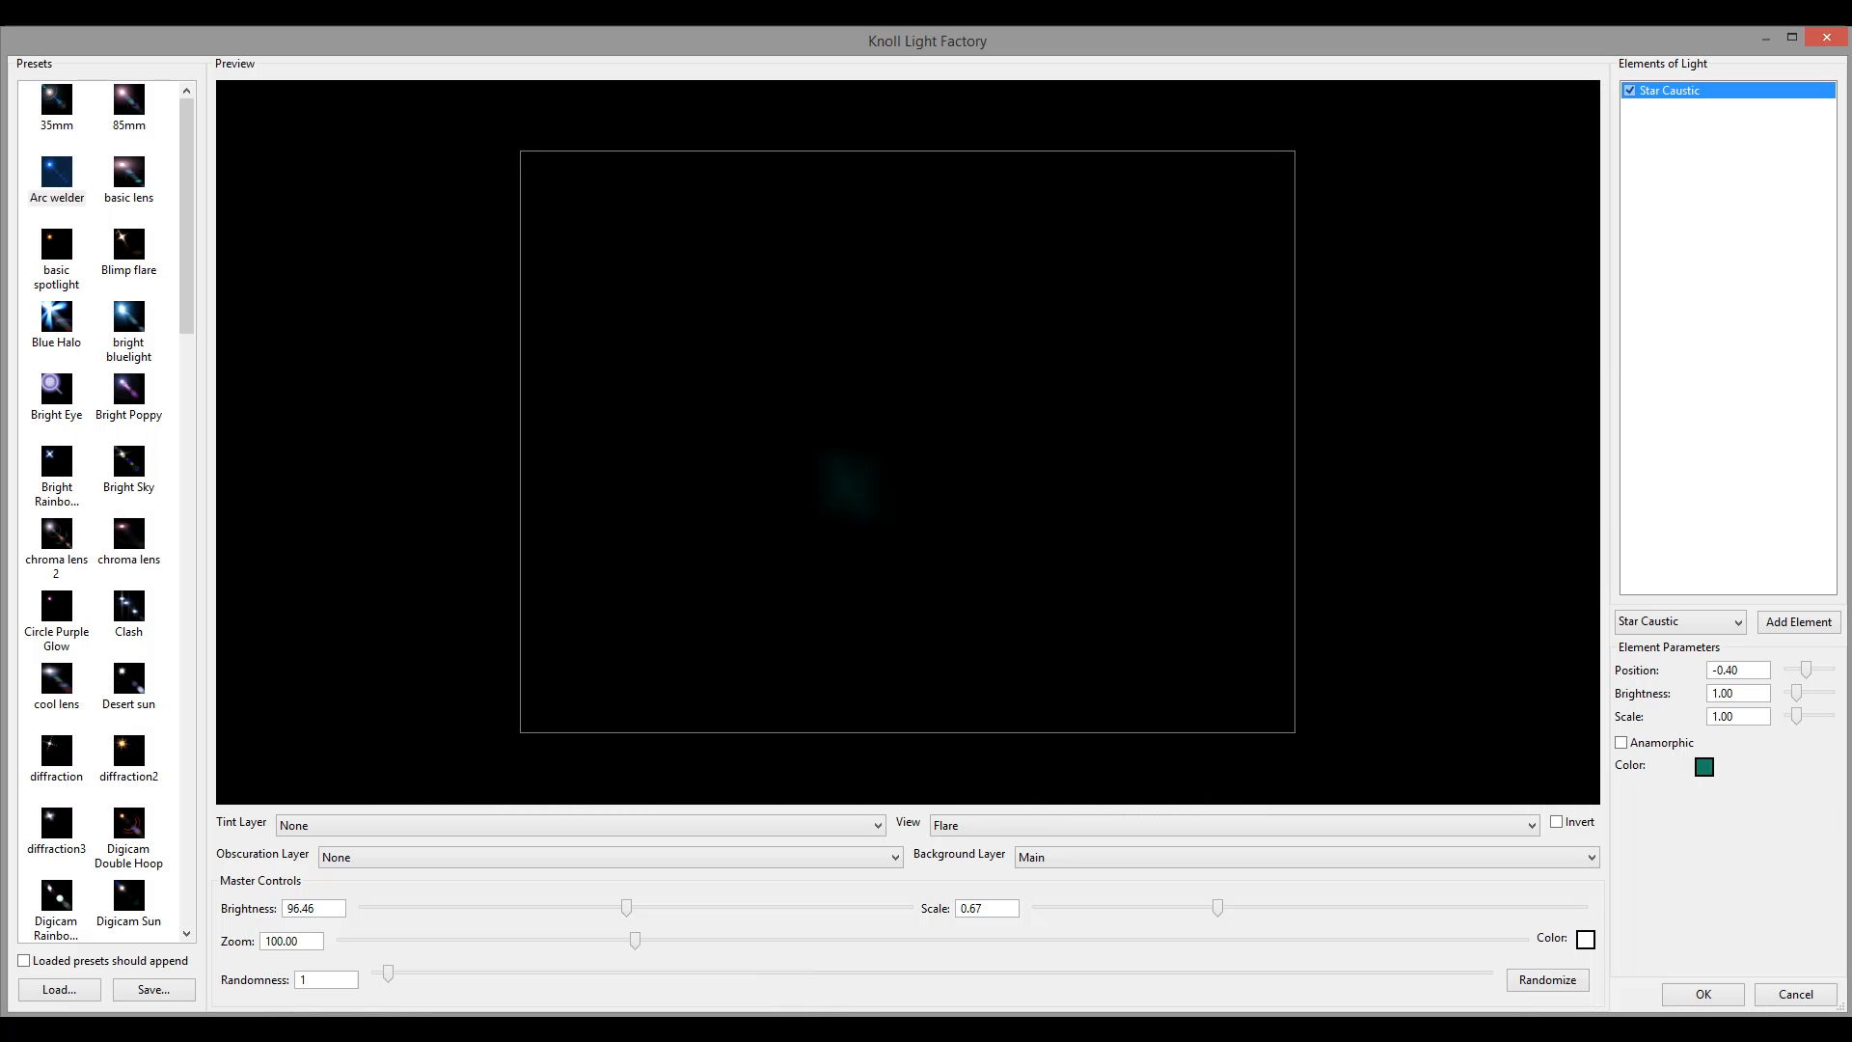
pyautogui.moveTo(1054, 326); pyautogui.dragTo(1442, 784)
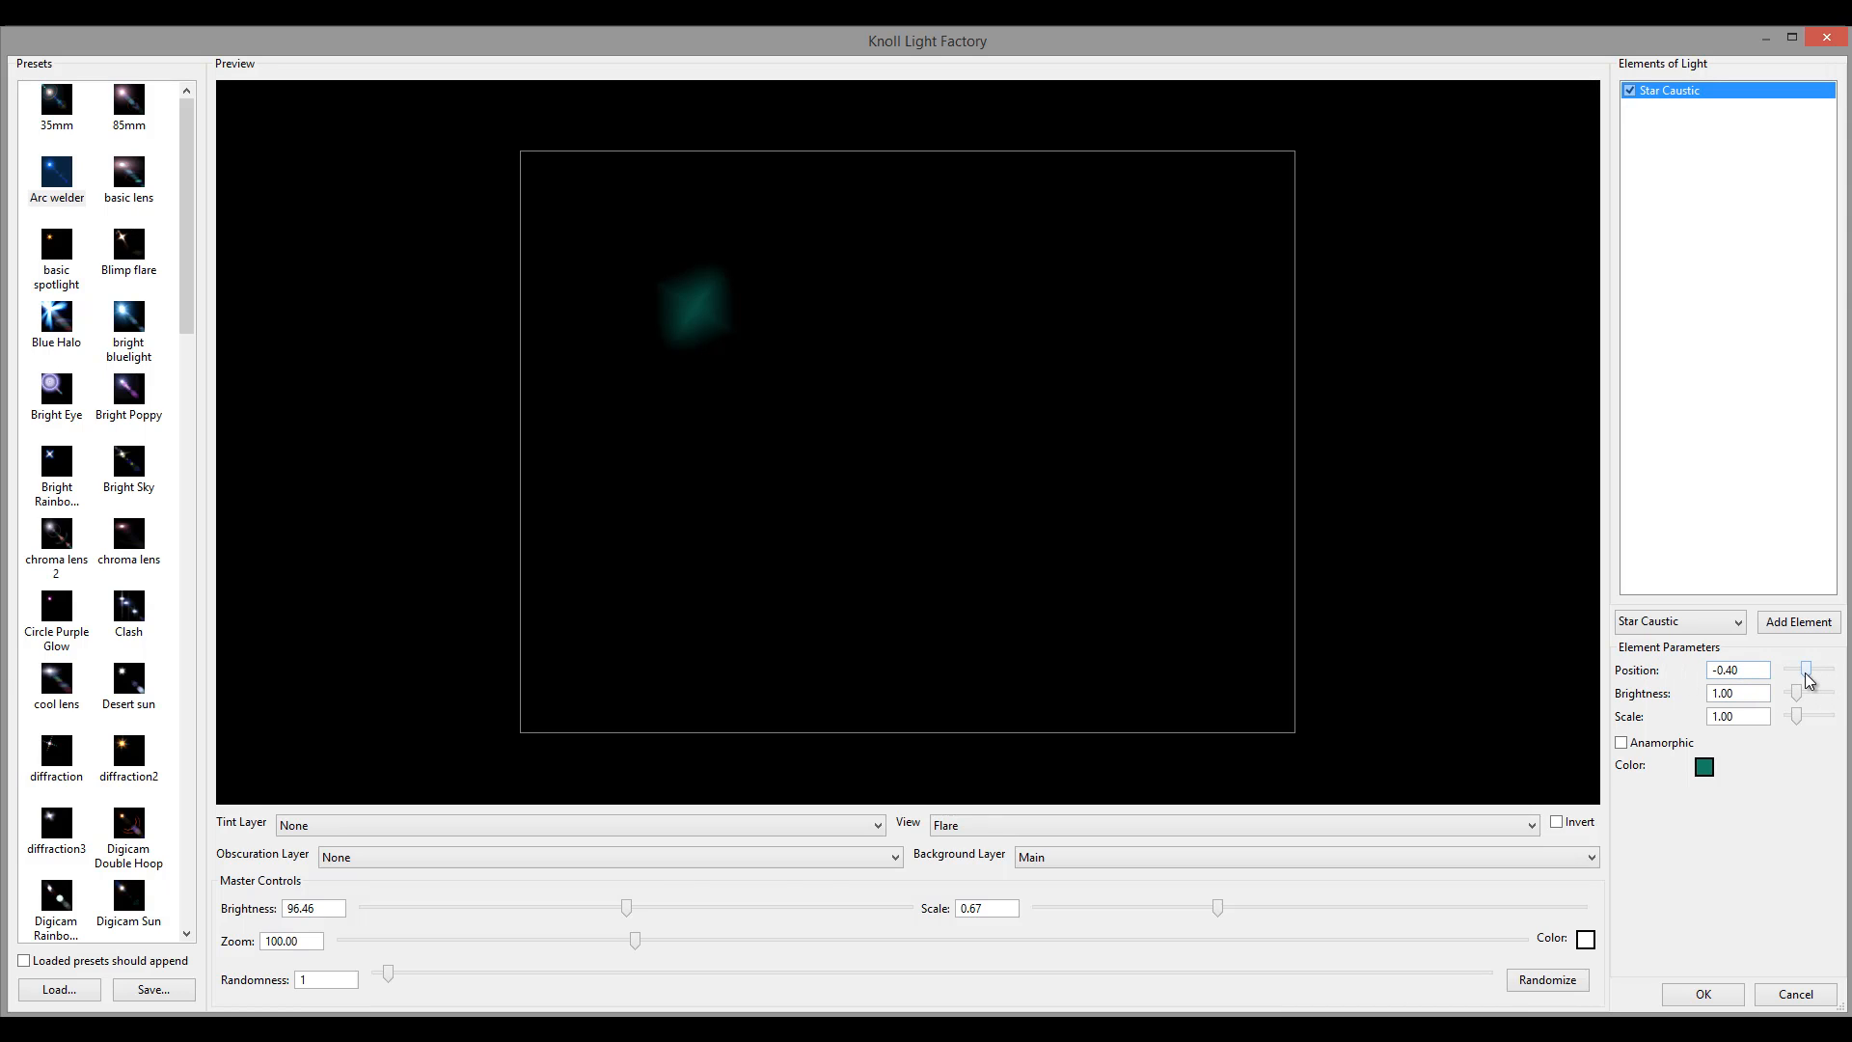
pyautogui.moveTo(1806, 679); pyautogui.dragTo(1808, 716)
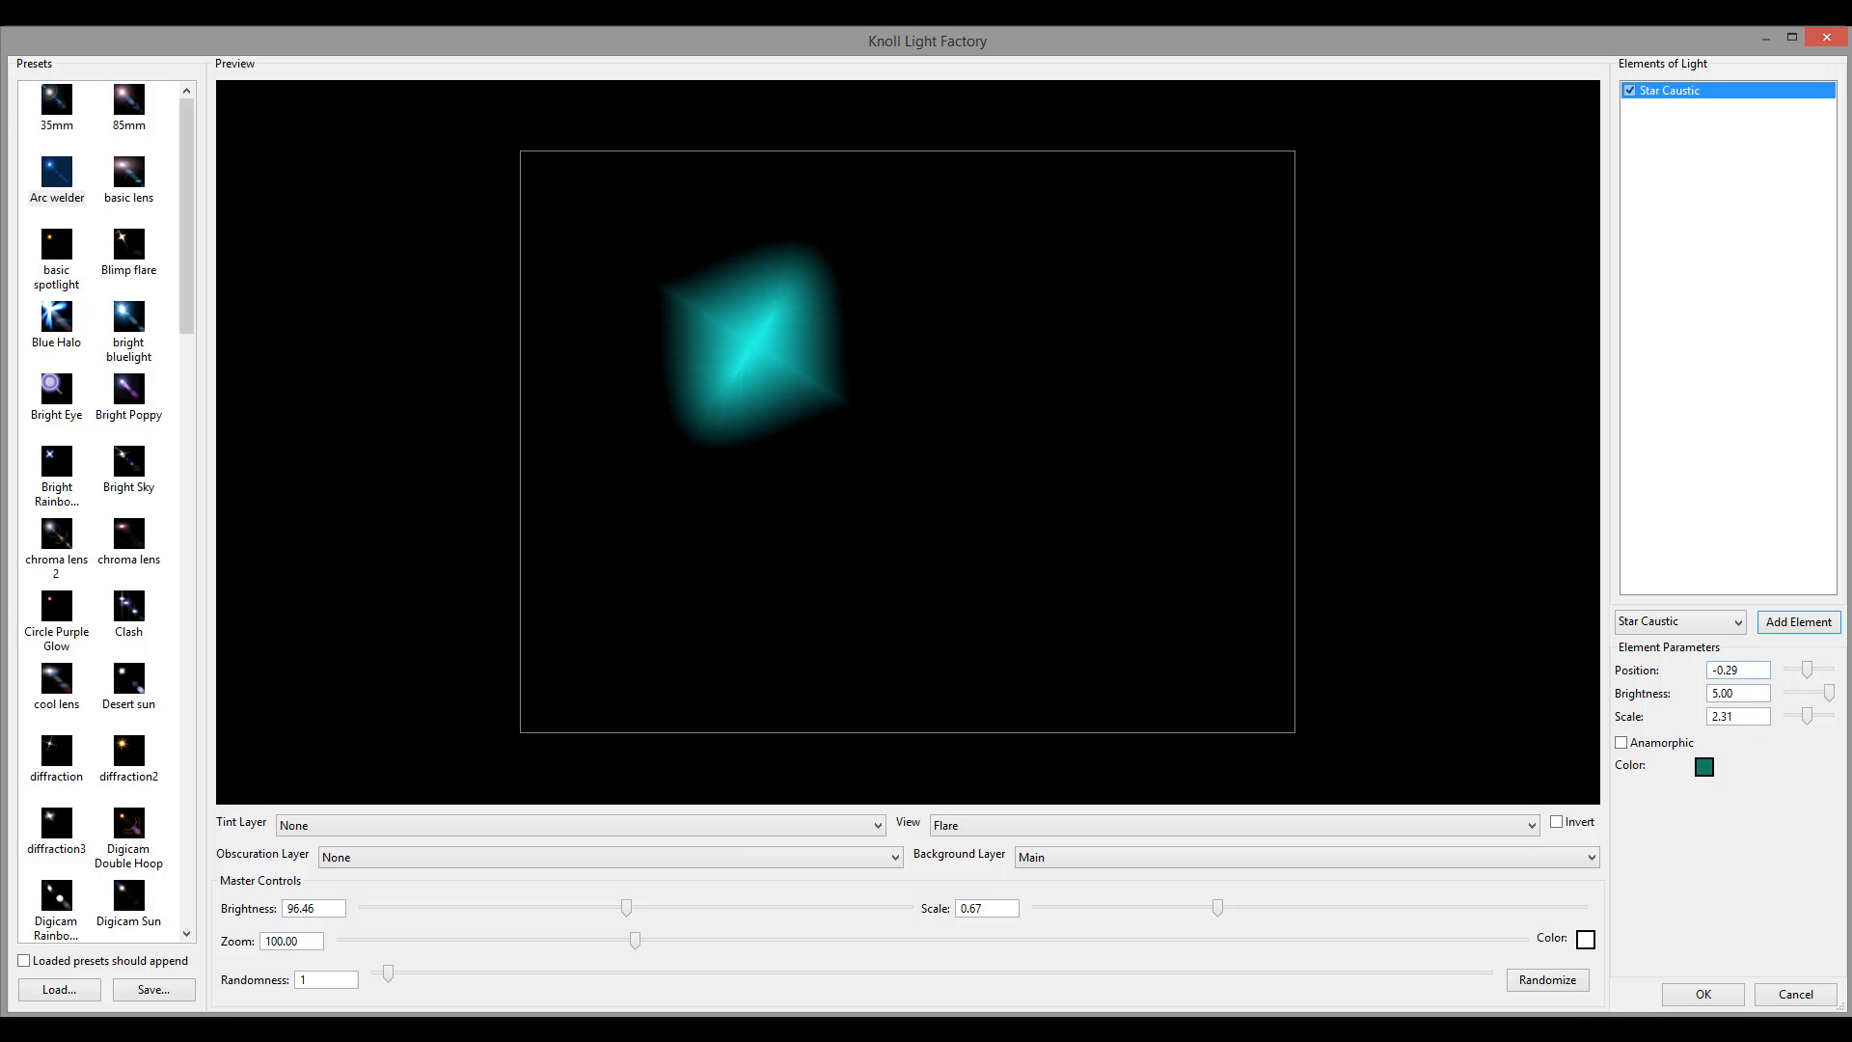
# Load the GAPSpaceL… preset and move its light source back inside the frame, slightly above and left of centre
pyautogui.moveTo(191, 267); pyautogui.dragTo(185, 546)
pyautogui.click(56, 501)
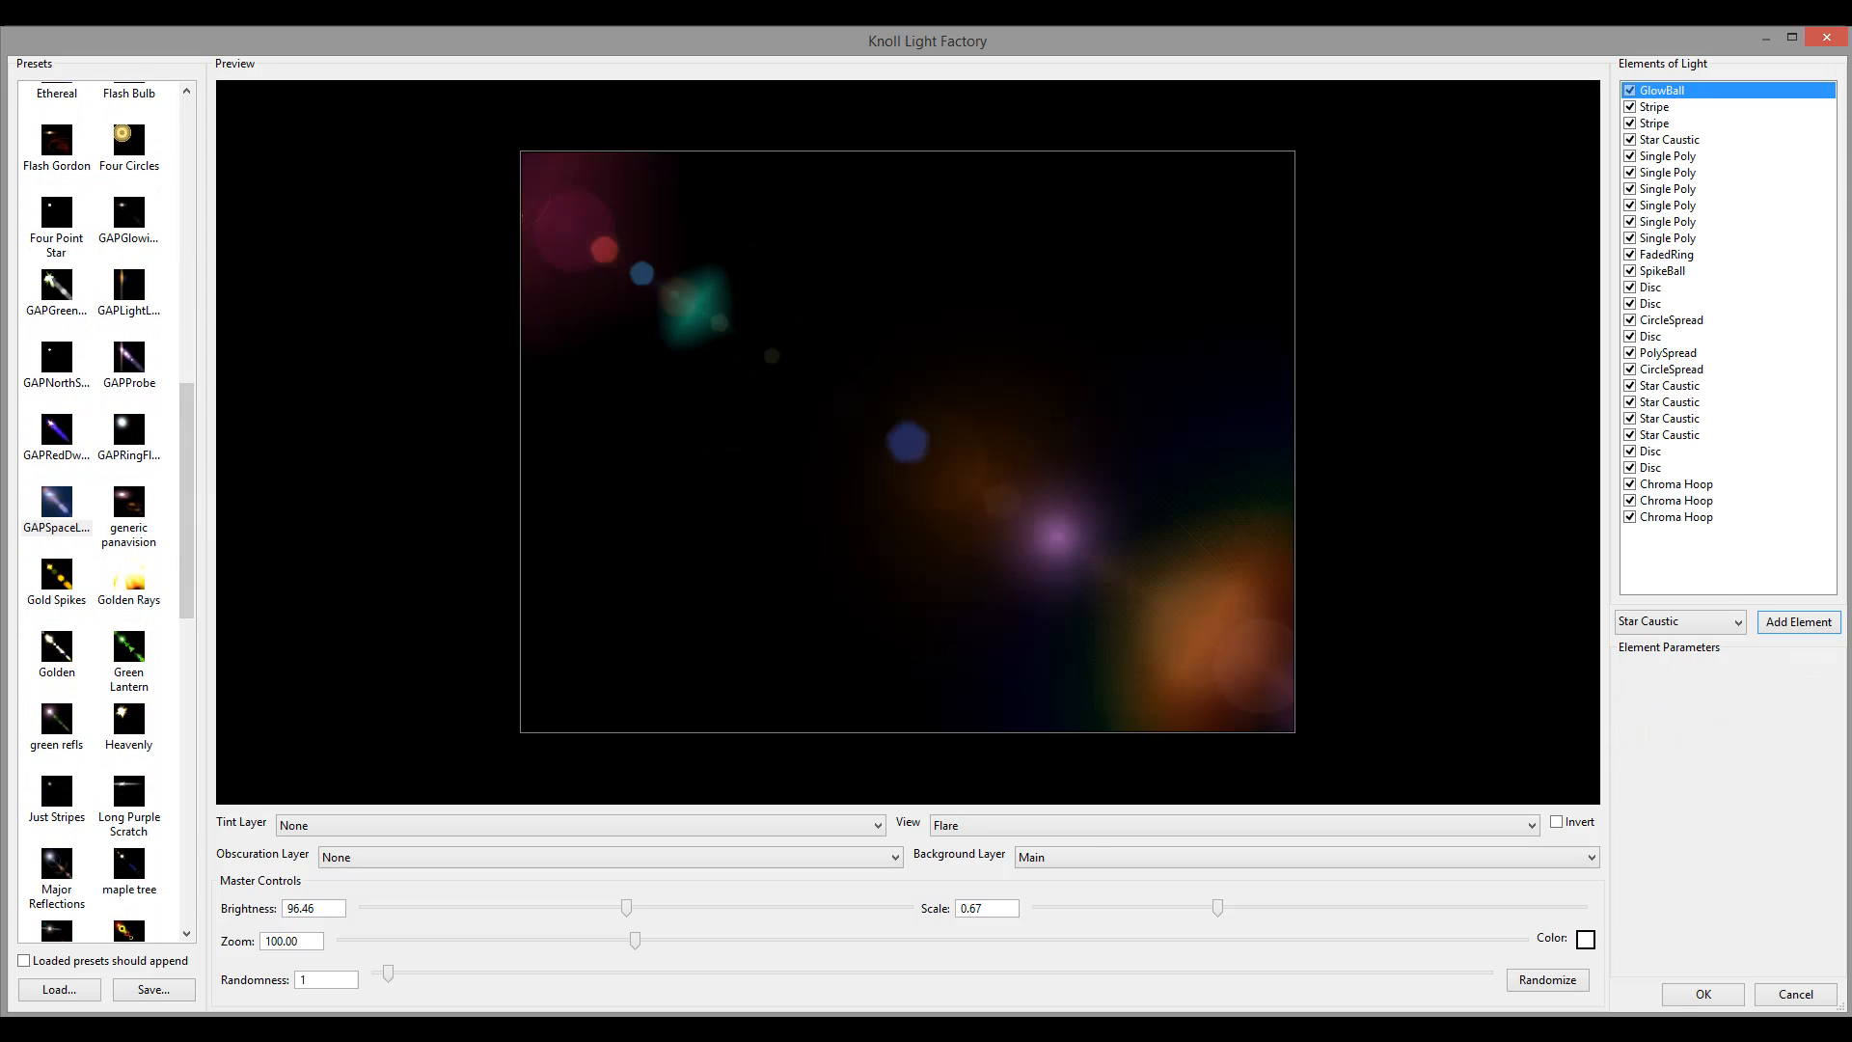
pyautogui.moveTo(993, 286); pyautogui.dragTo(622, 258)
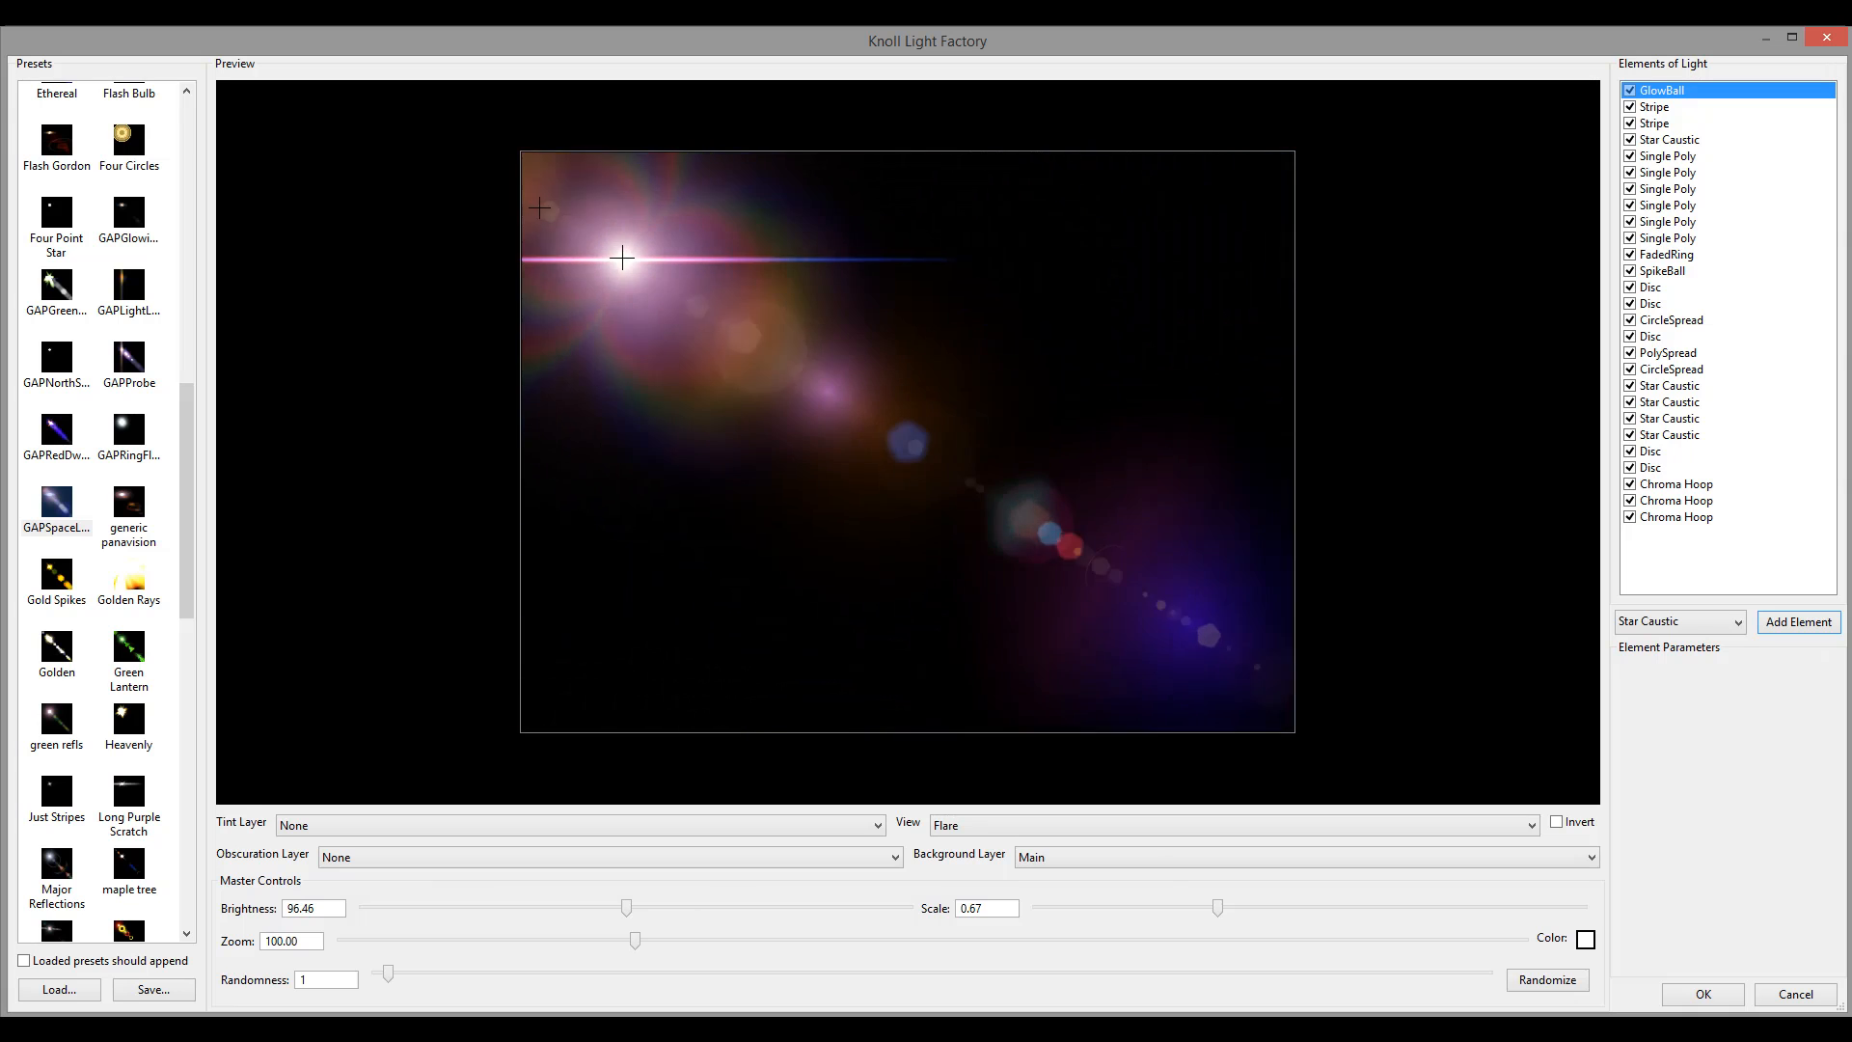
pyautogui.moveTo(540, 208); pyautogui.dragTo(808, 333)
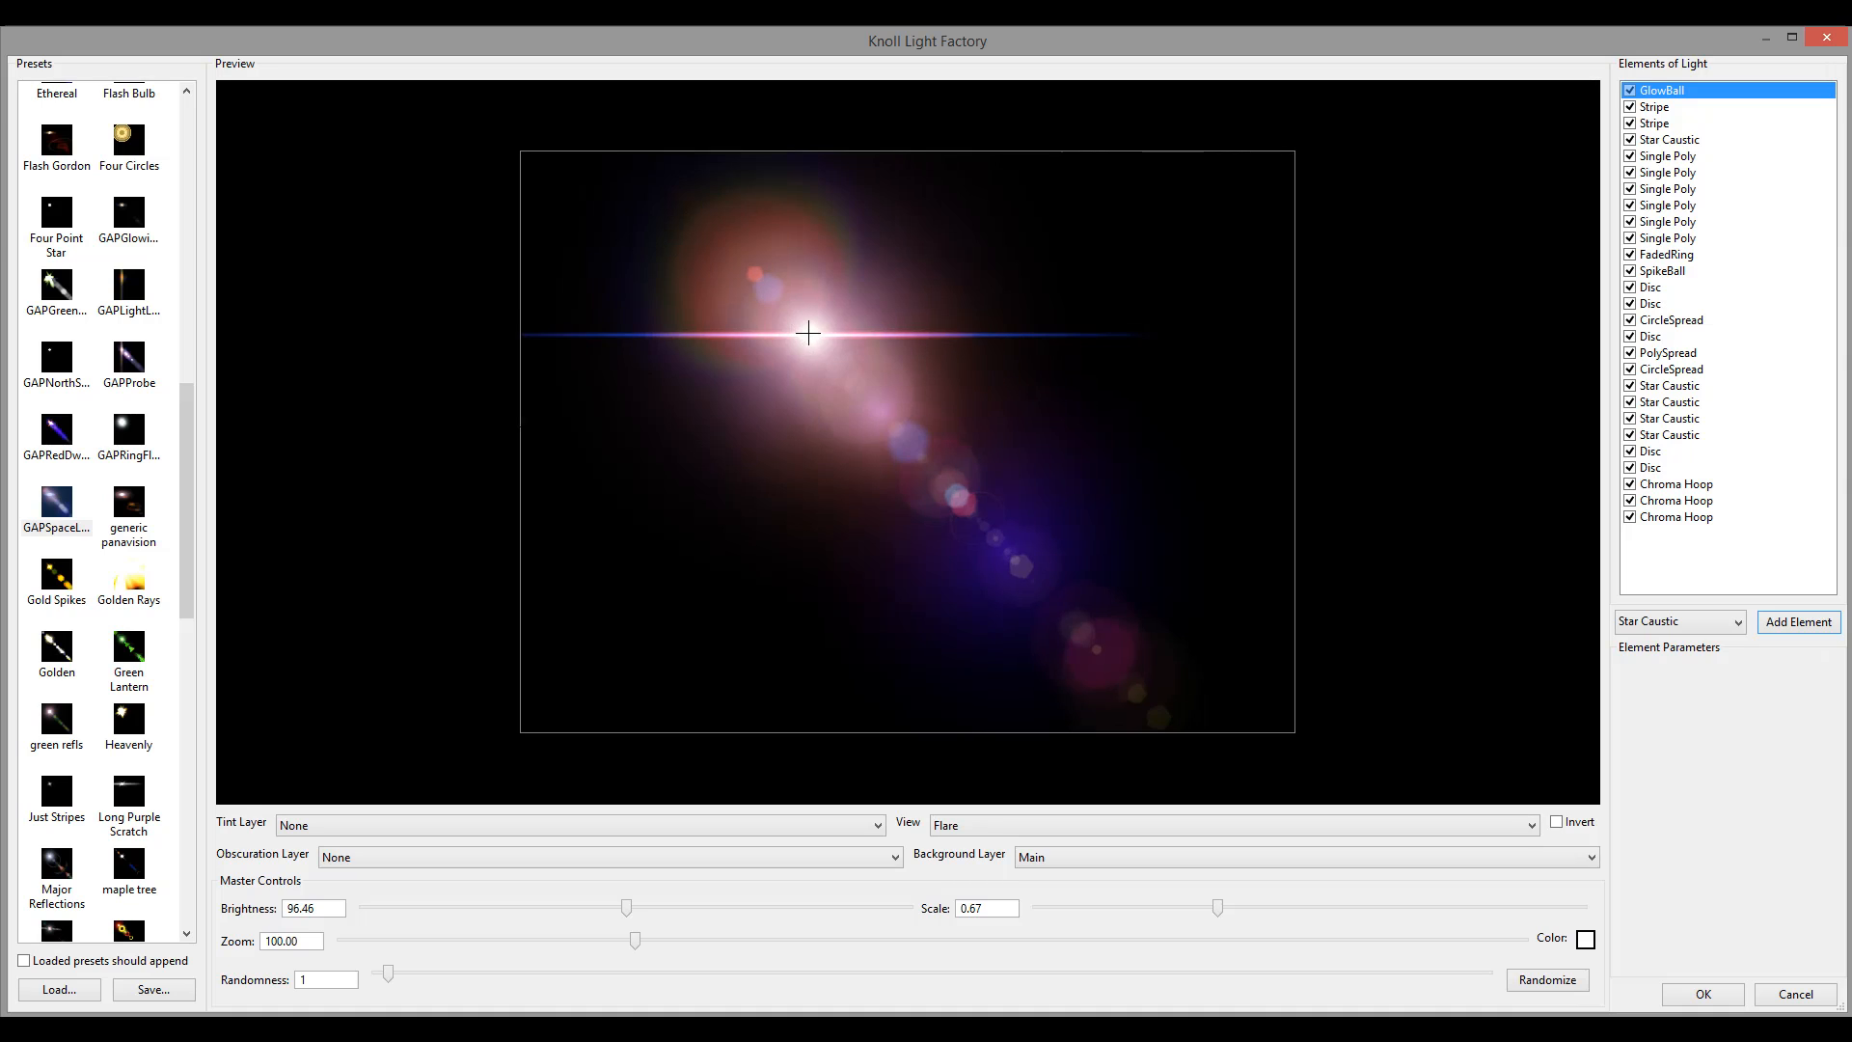
# Try the GAPProbe and GAPGreen… presets, moving the latter's light source into the upper-left part of the frame
pyautogui.click(128, 359)
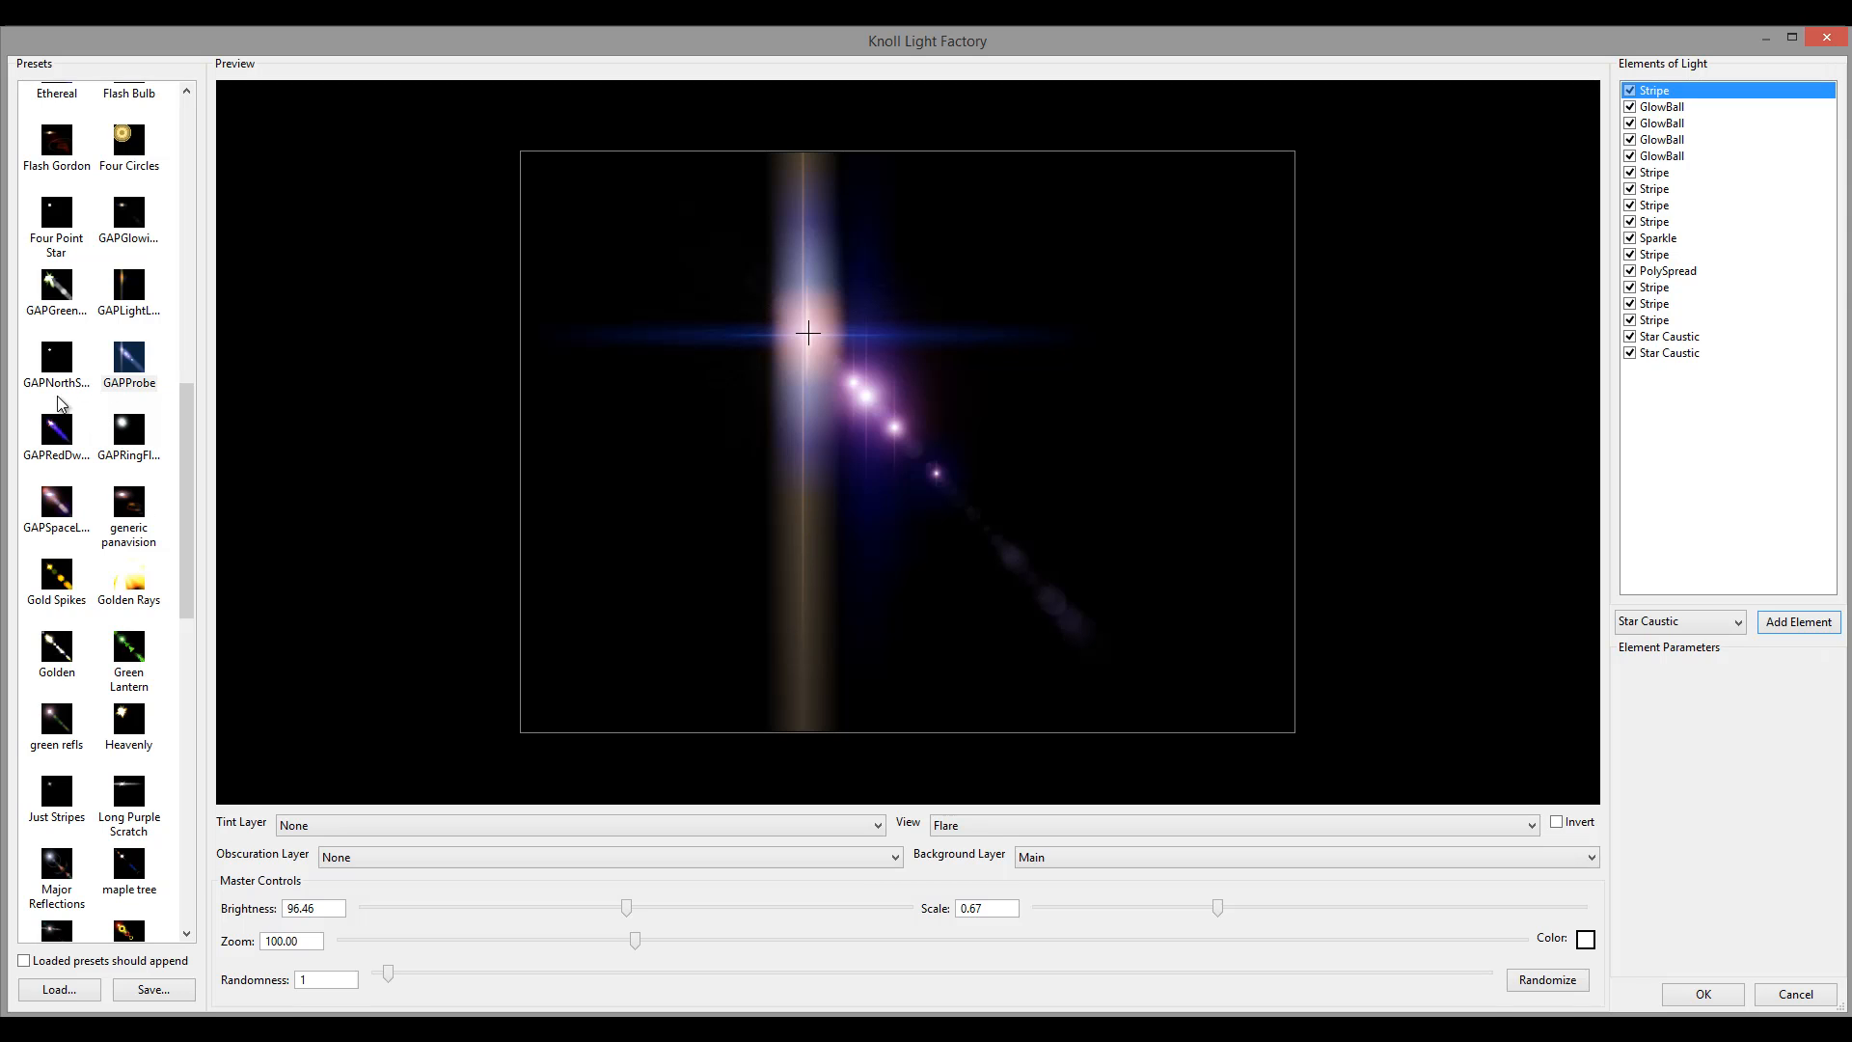
pyautogui.moveTo(189, 440); pyautogui.dragTo(187, 407)
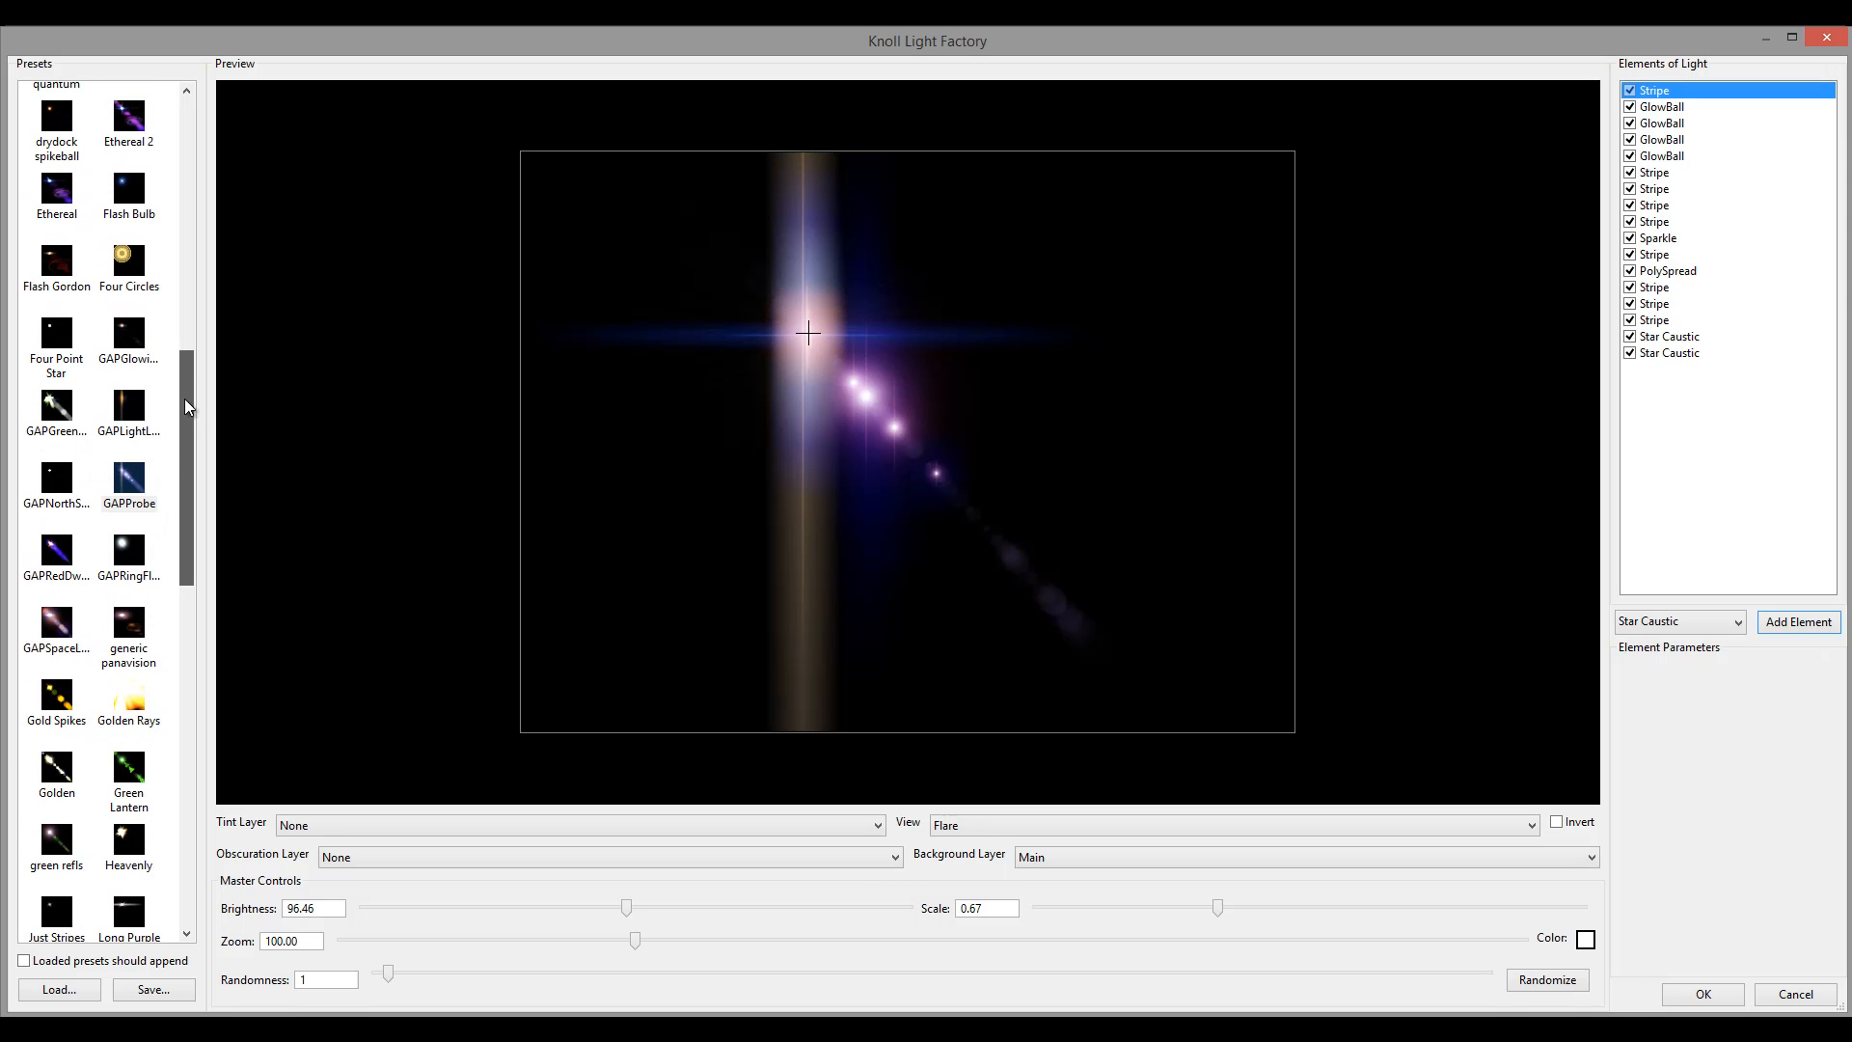
pyautogui.click(57, 410)
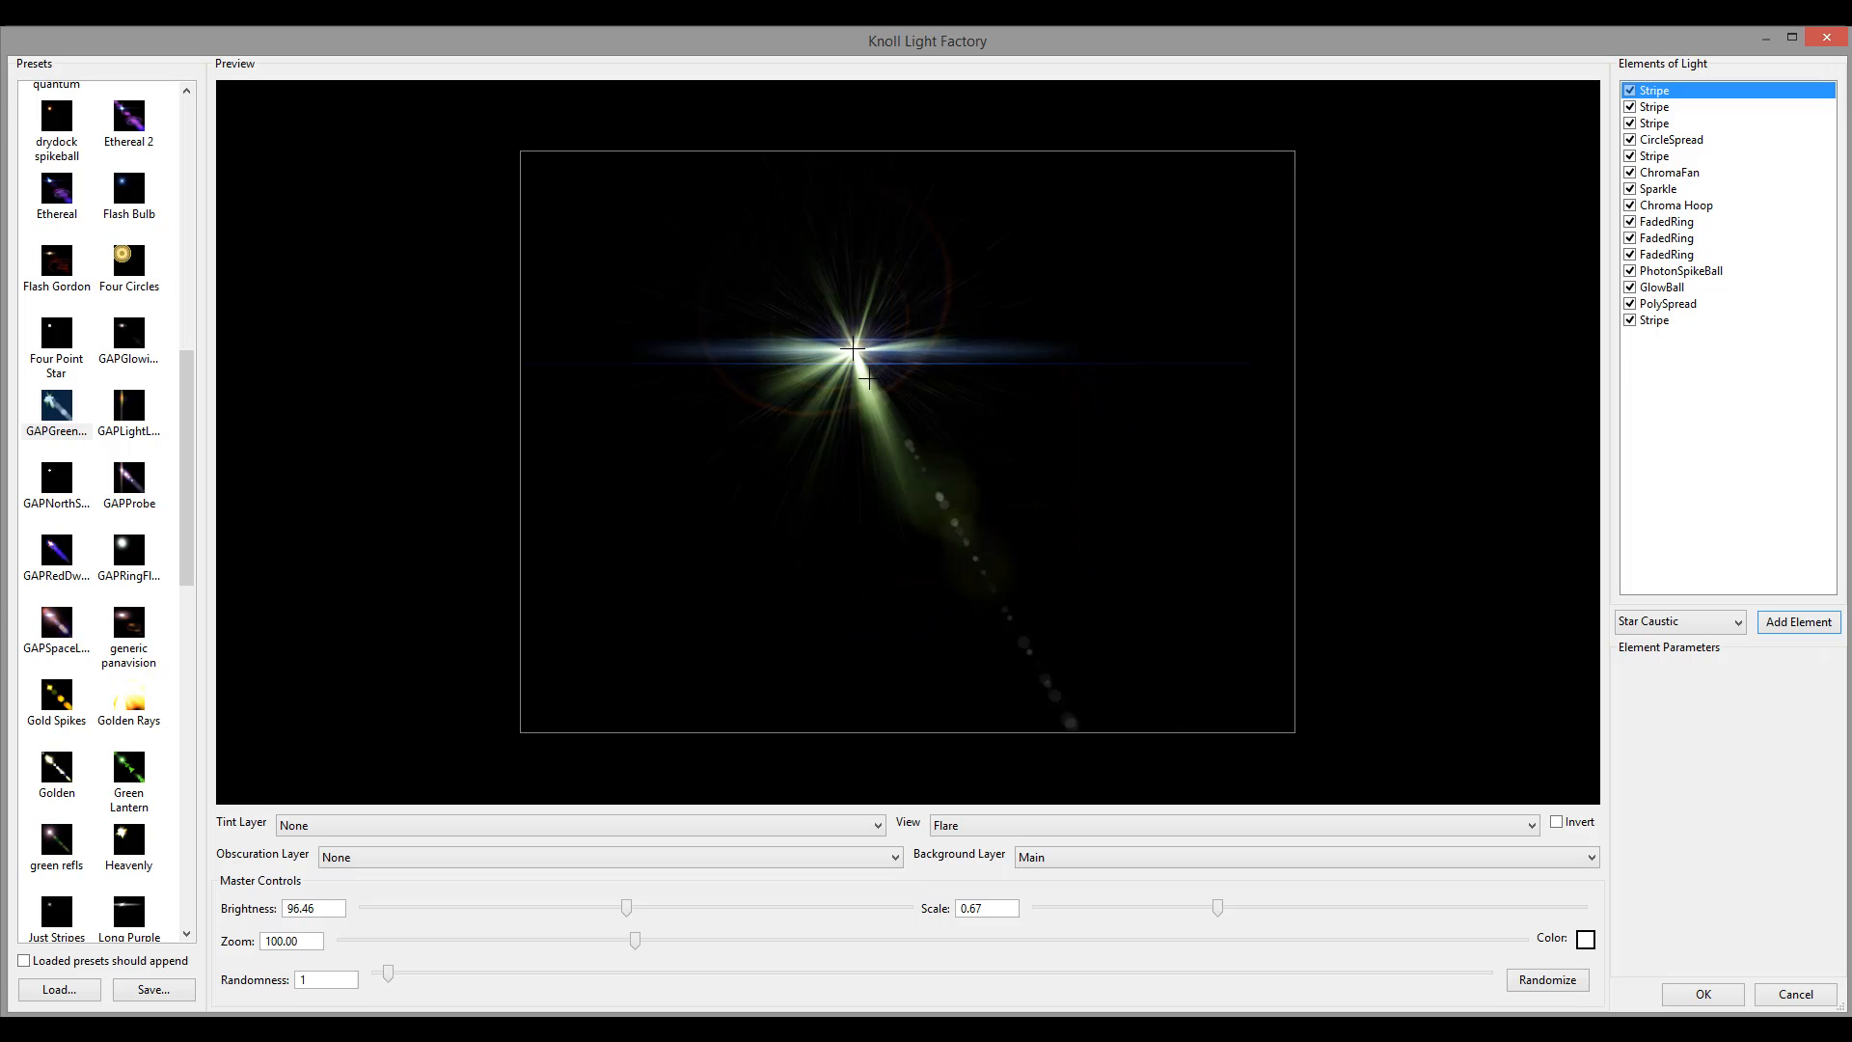
pyautogui.moveTo(869, 377); pyautogui.dragTo(733, 325)
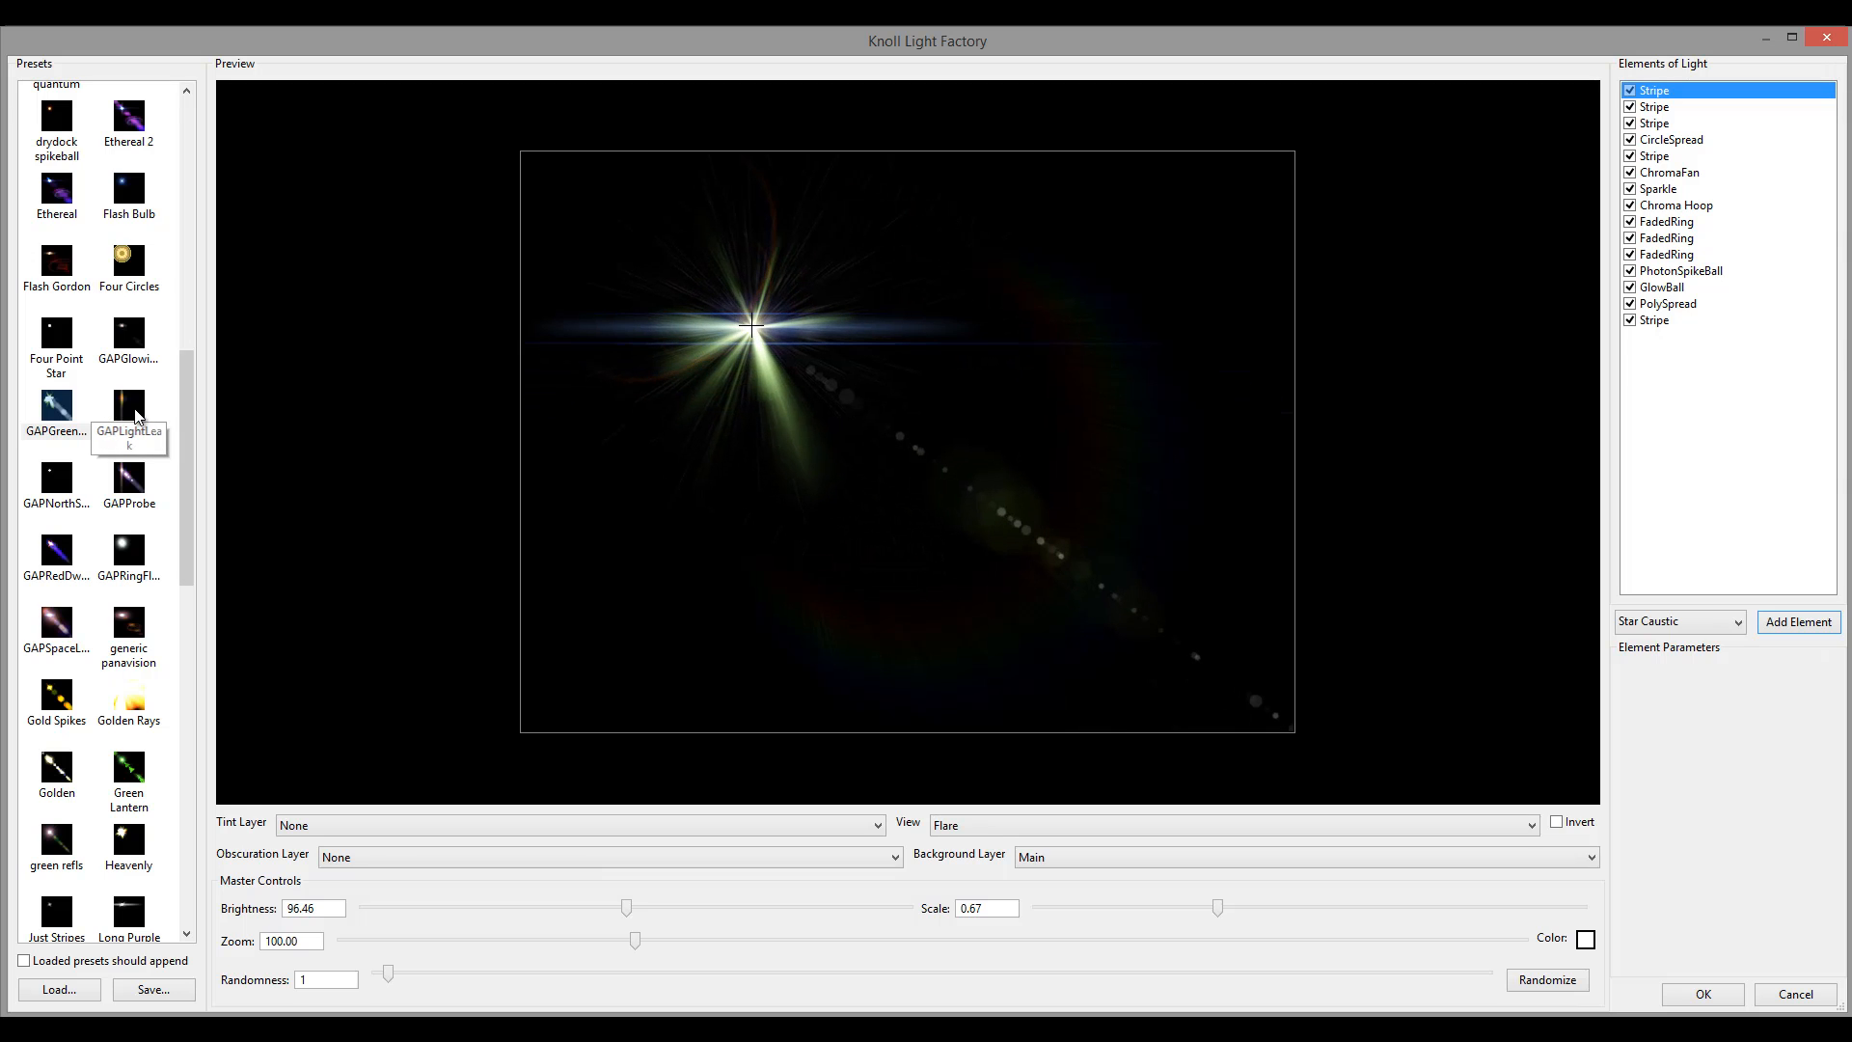
# Load the GAPGlowi… preset and place its light source in the upper-left part of the frame
pyautogui.click(128, 336)
pyautogui.moveTo(790, 347); pyautogui.dragTo(717, 338)
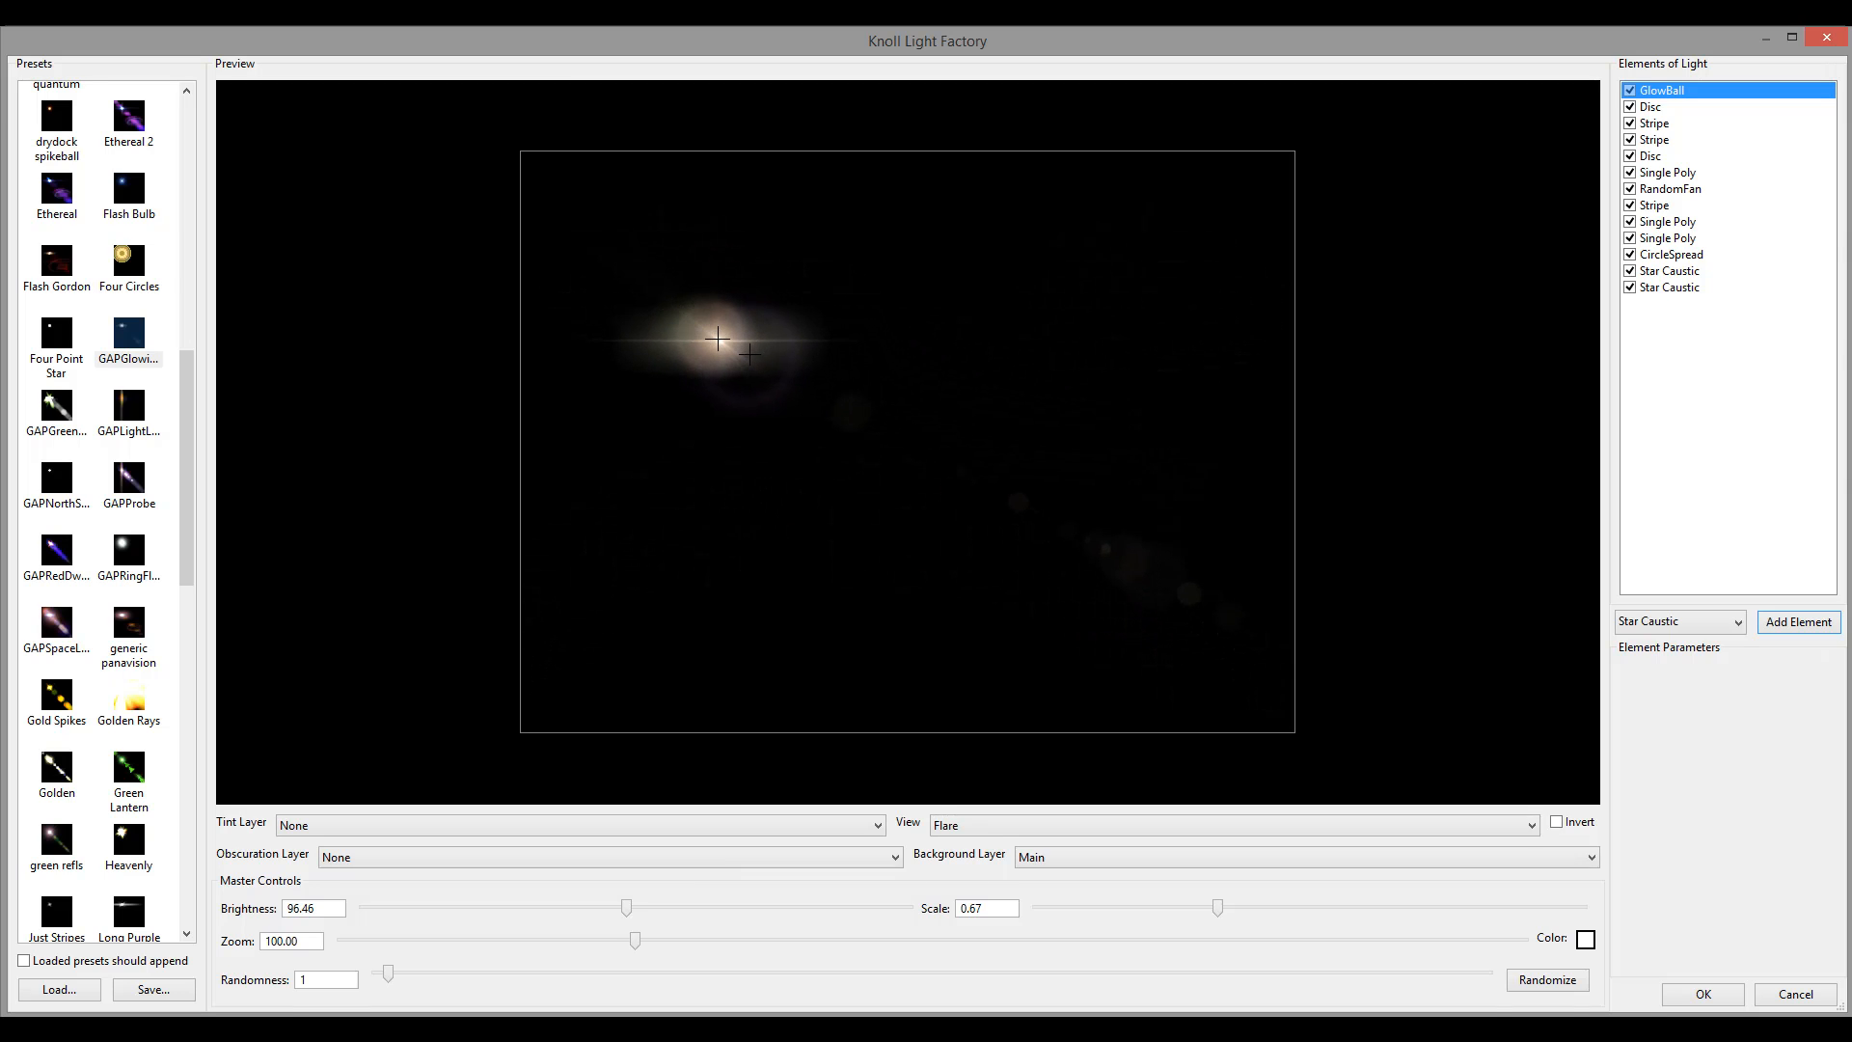
# Turn both Star Caustic elements off and back on, and move the light source closer to the frame's upper-left corner
pyautogui.click(1629, 272)
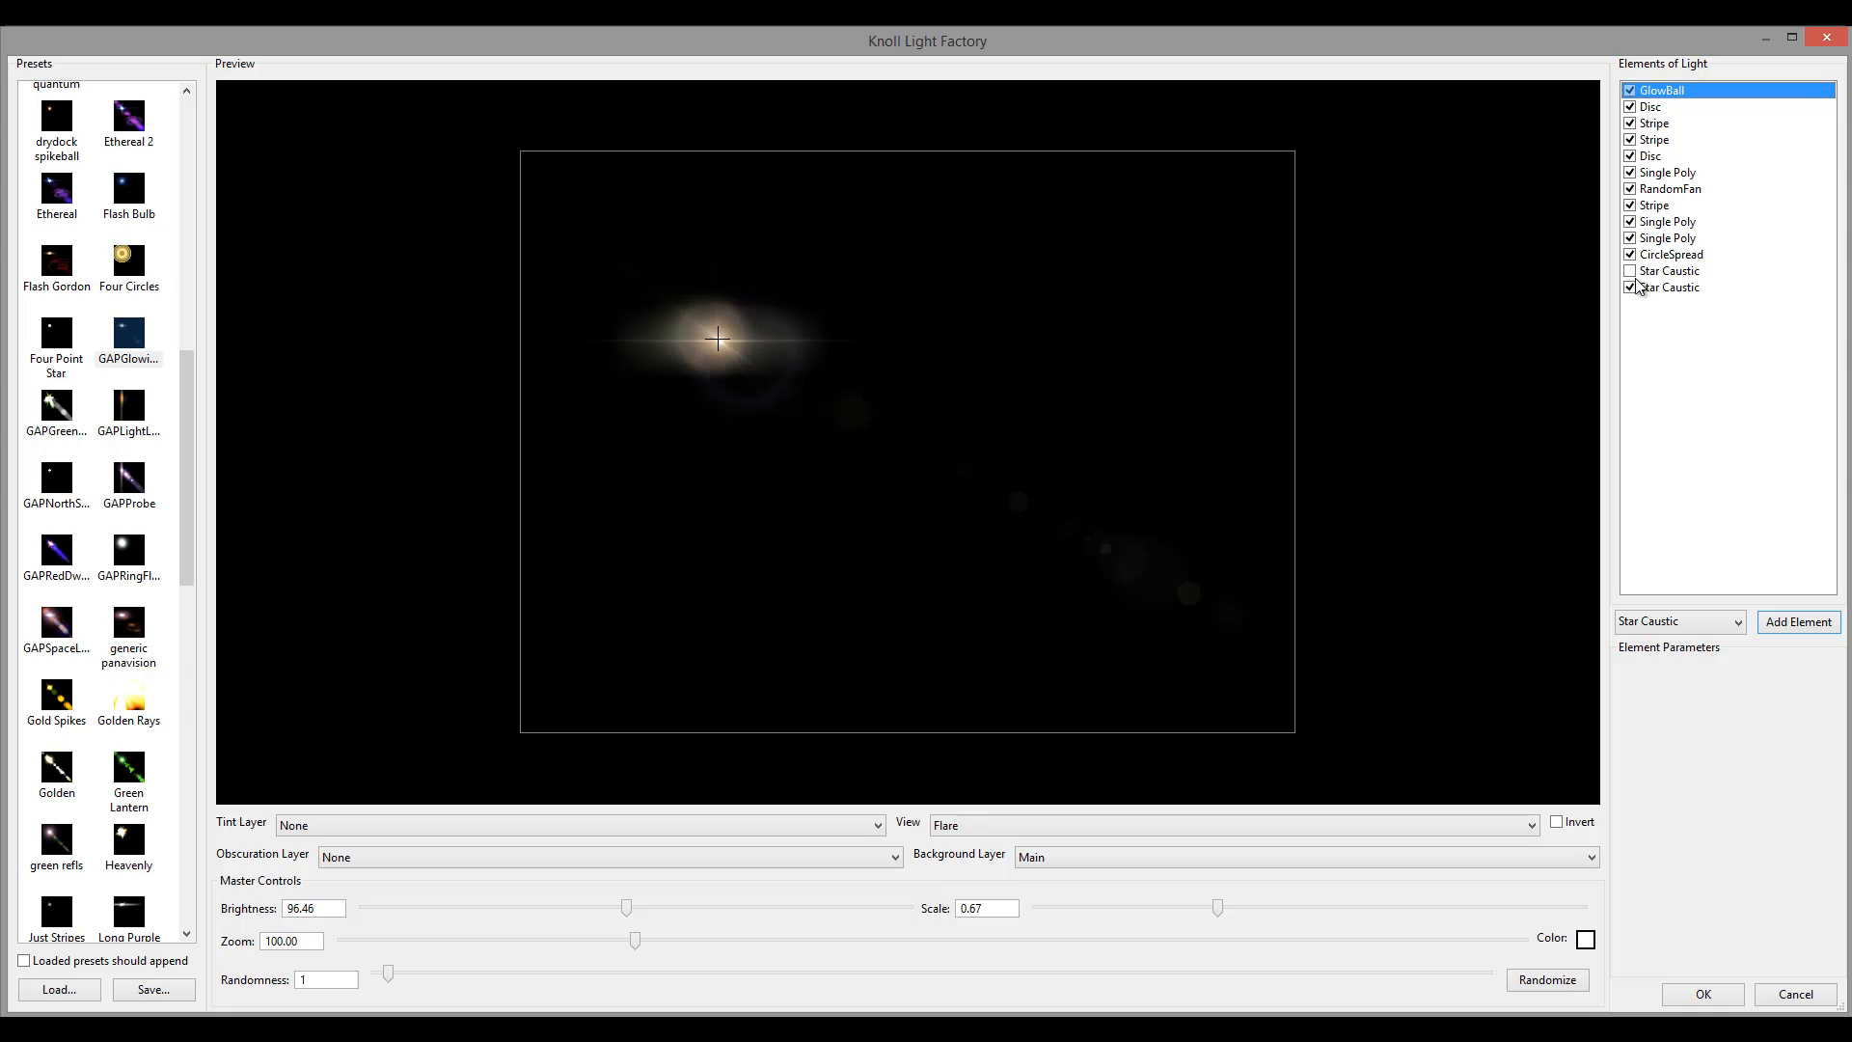
pyautogui.click(1630, 288)
pyautogui.click(1630, 288)
pyautogui.click(1630, 272)
pyautogui.moveTo(705, 365); pyautogui.dragTo(657, 285)
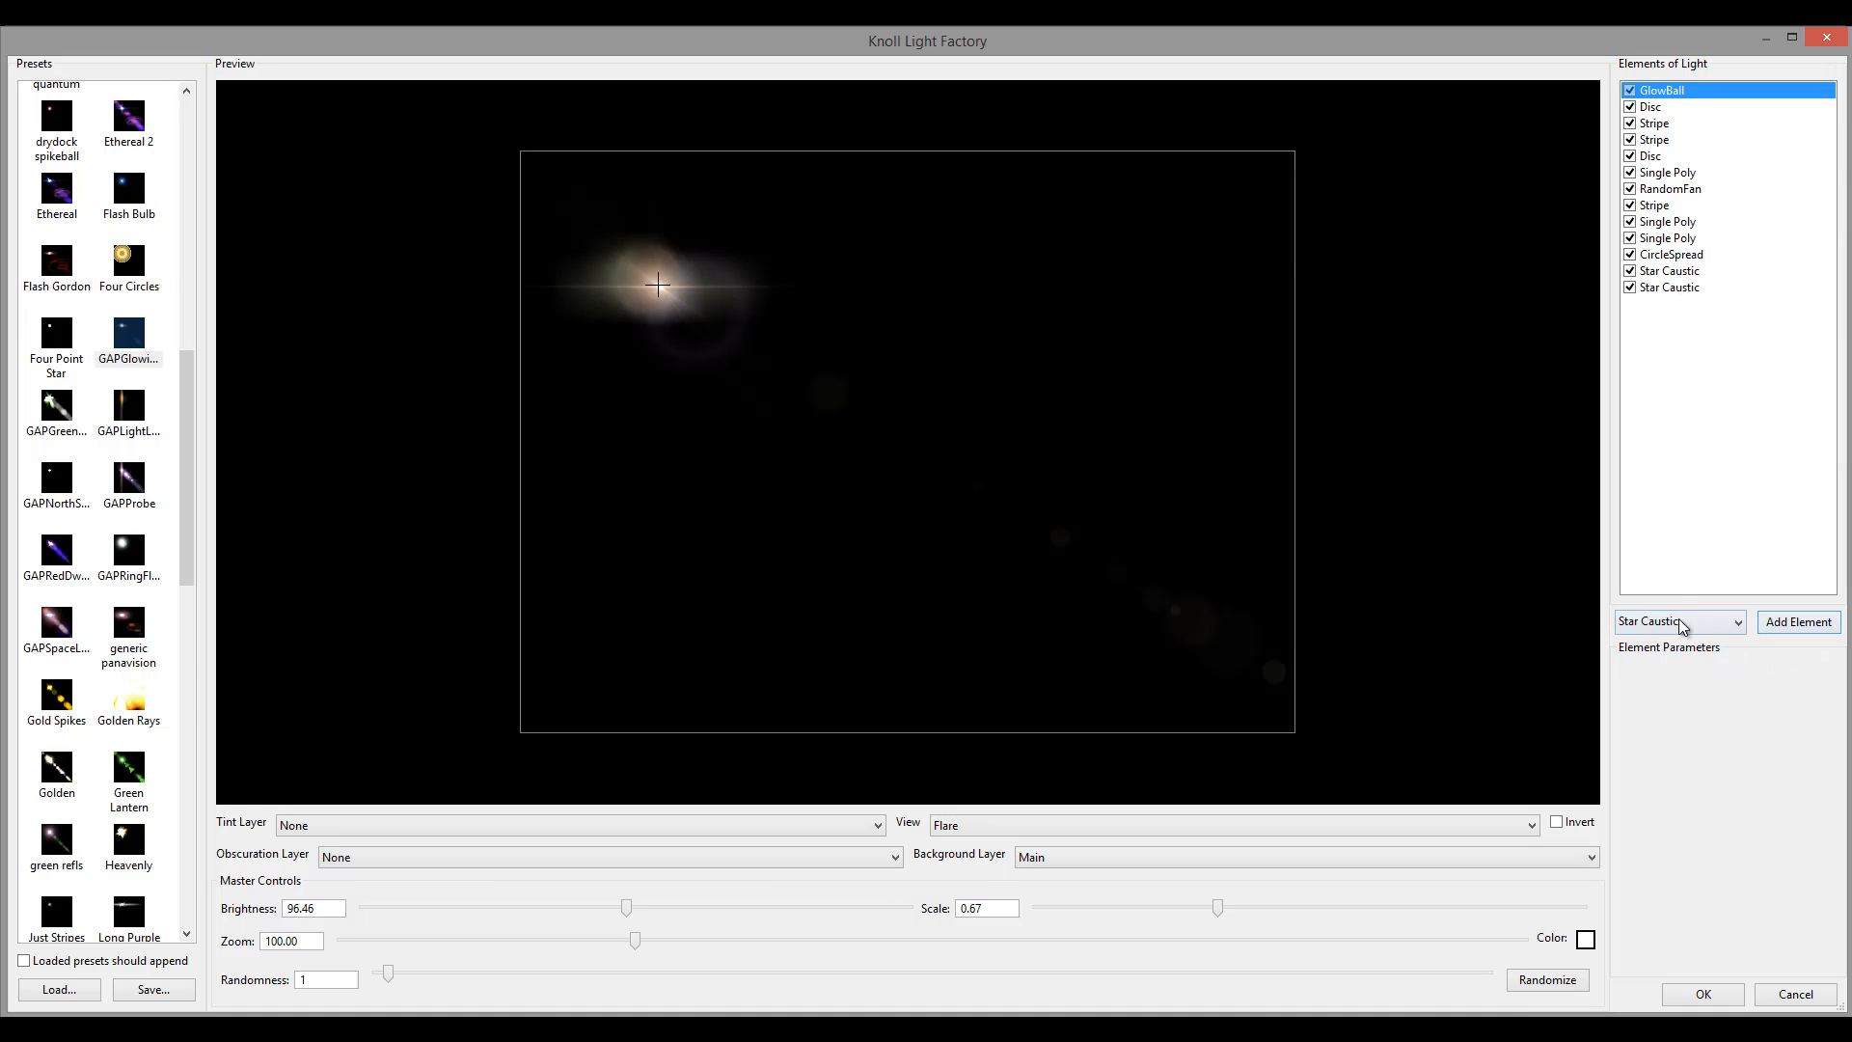
# Move the light source closer to the frame's upper-left corner and select the last Star Caustic element
pyautogui.moveTo(658, 284); pyautogui.dragTo(626, 254)
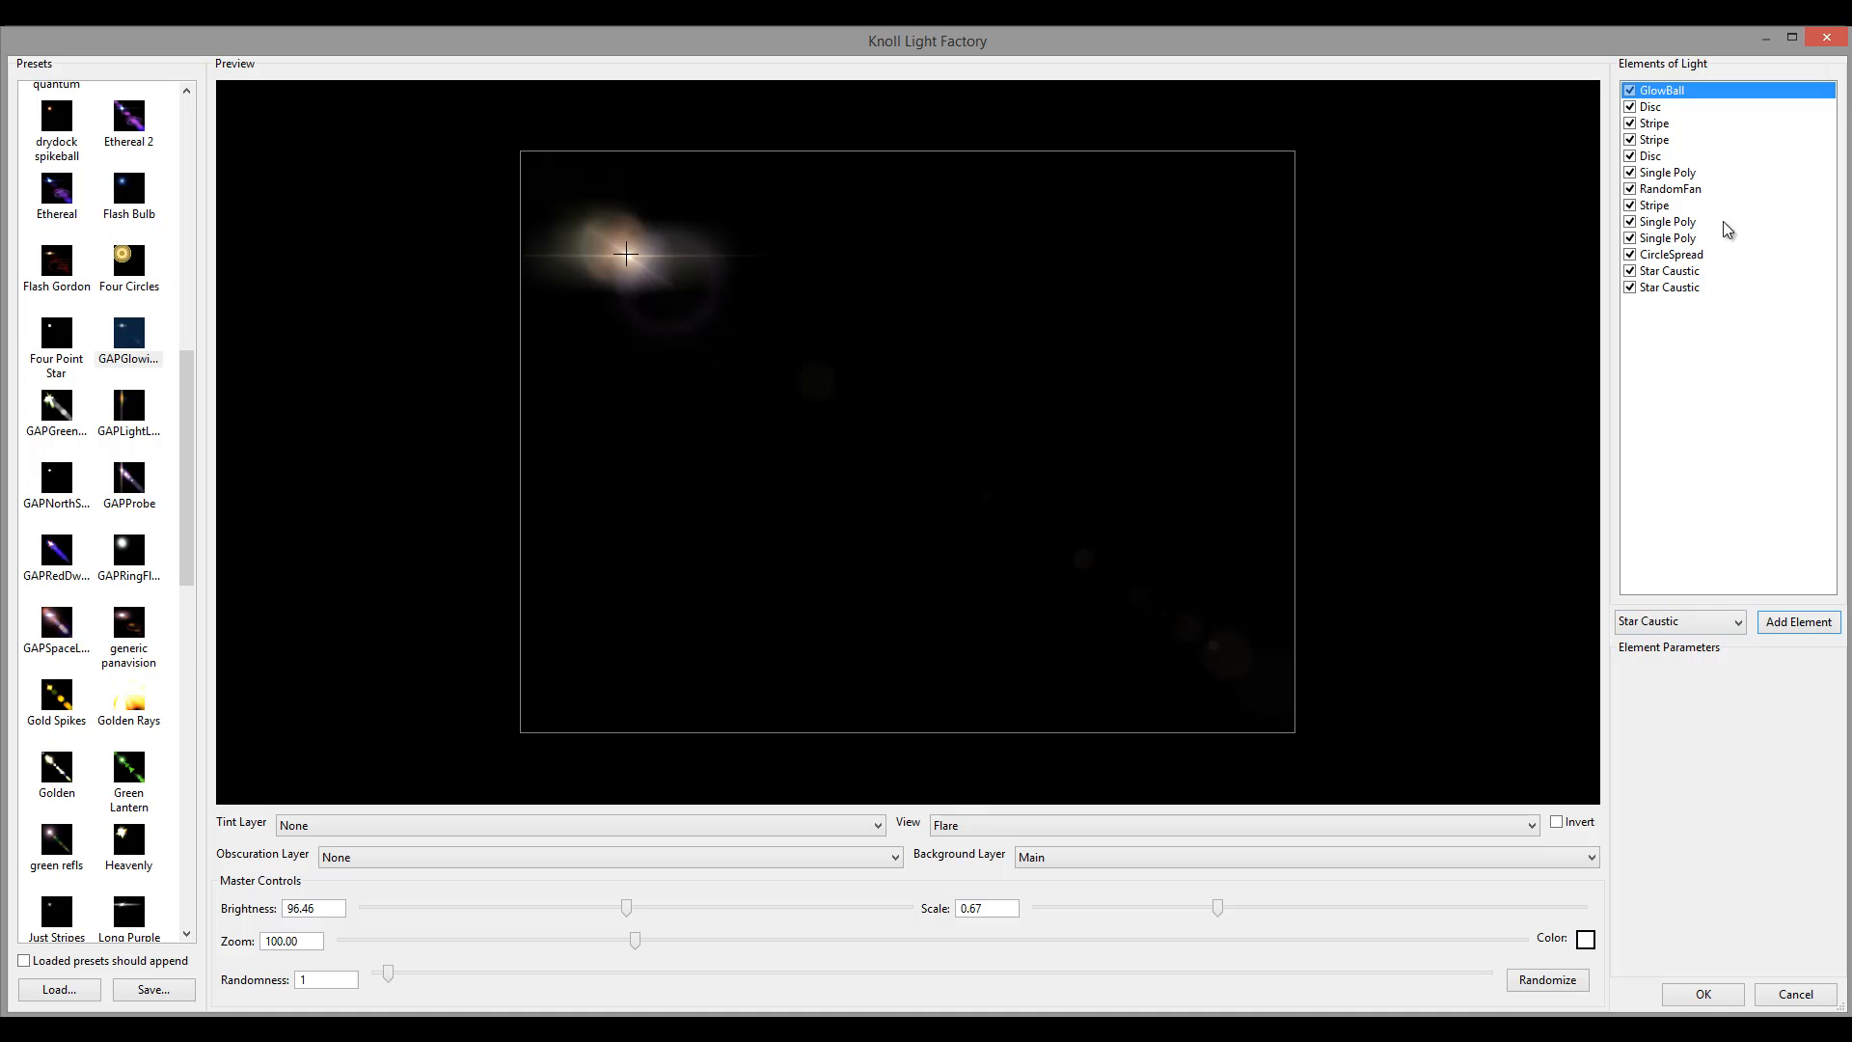
pyautogui.click(1683, 287)
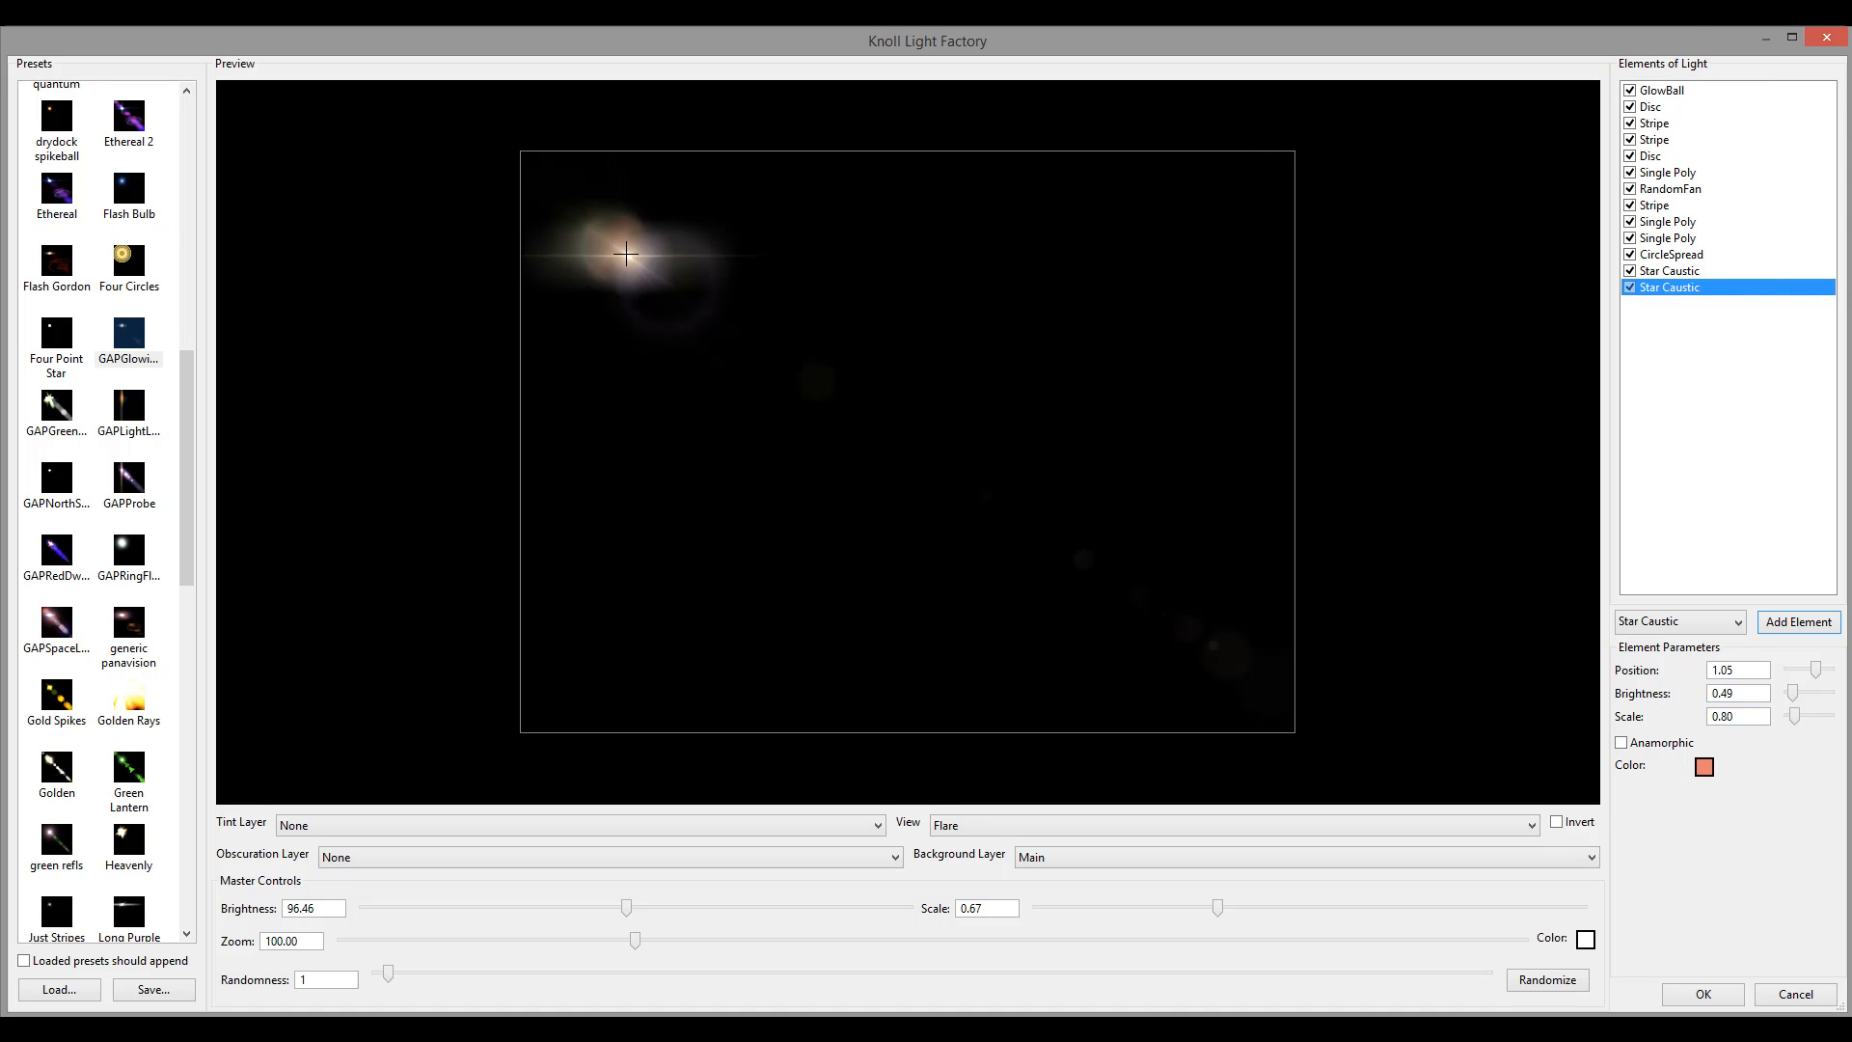
# Discard the current flare, reopen the light editor with an empty element list, and add a Faded Ring element
pyautogui.press('Escape')
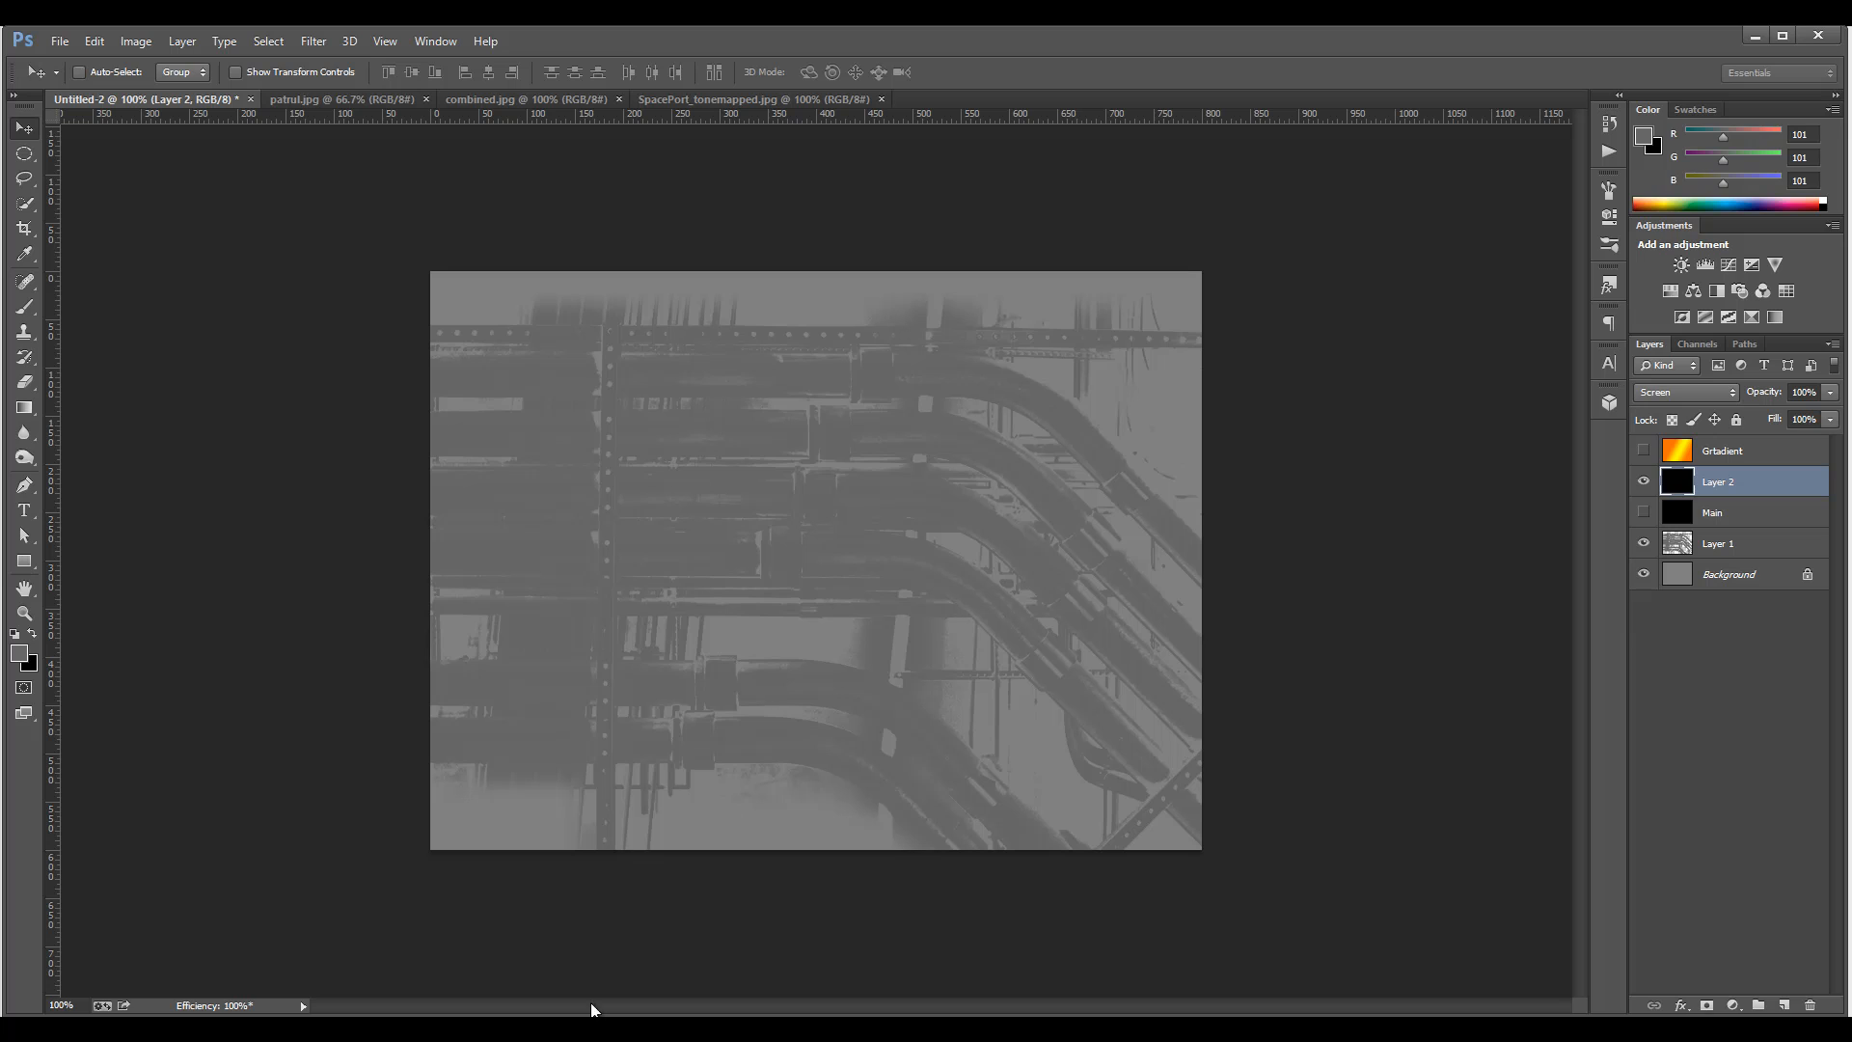
pyautogui.moveTo(593, 1036)
pyautogui.click(702, 1010)
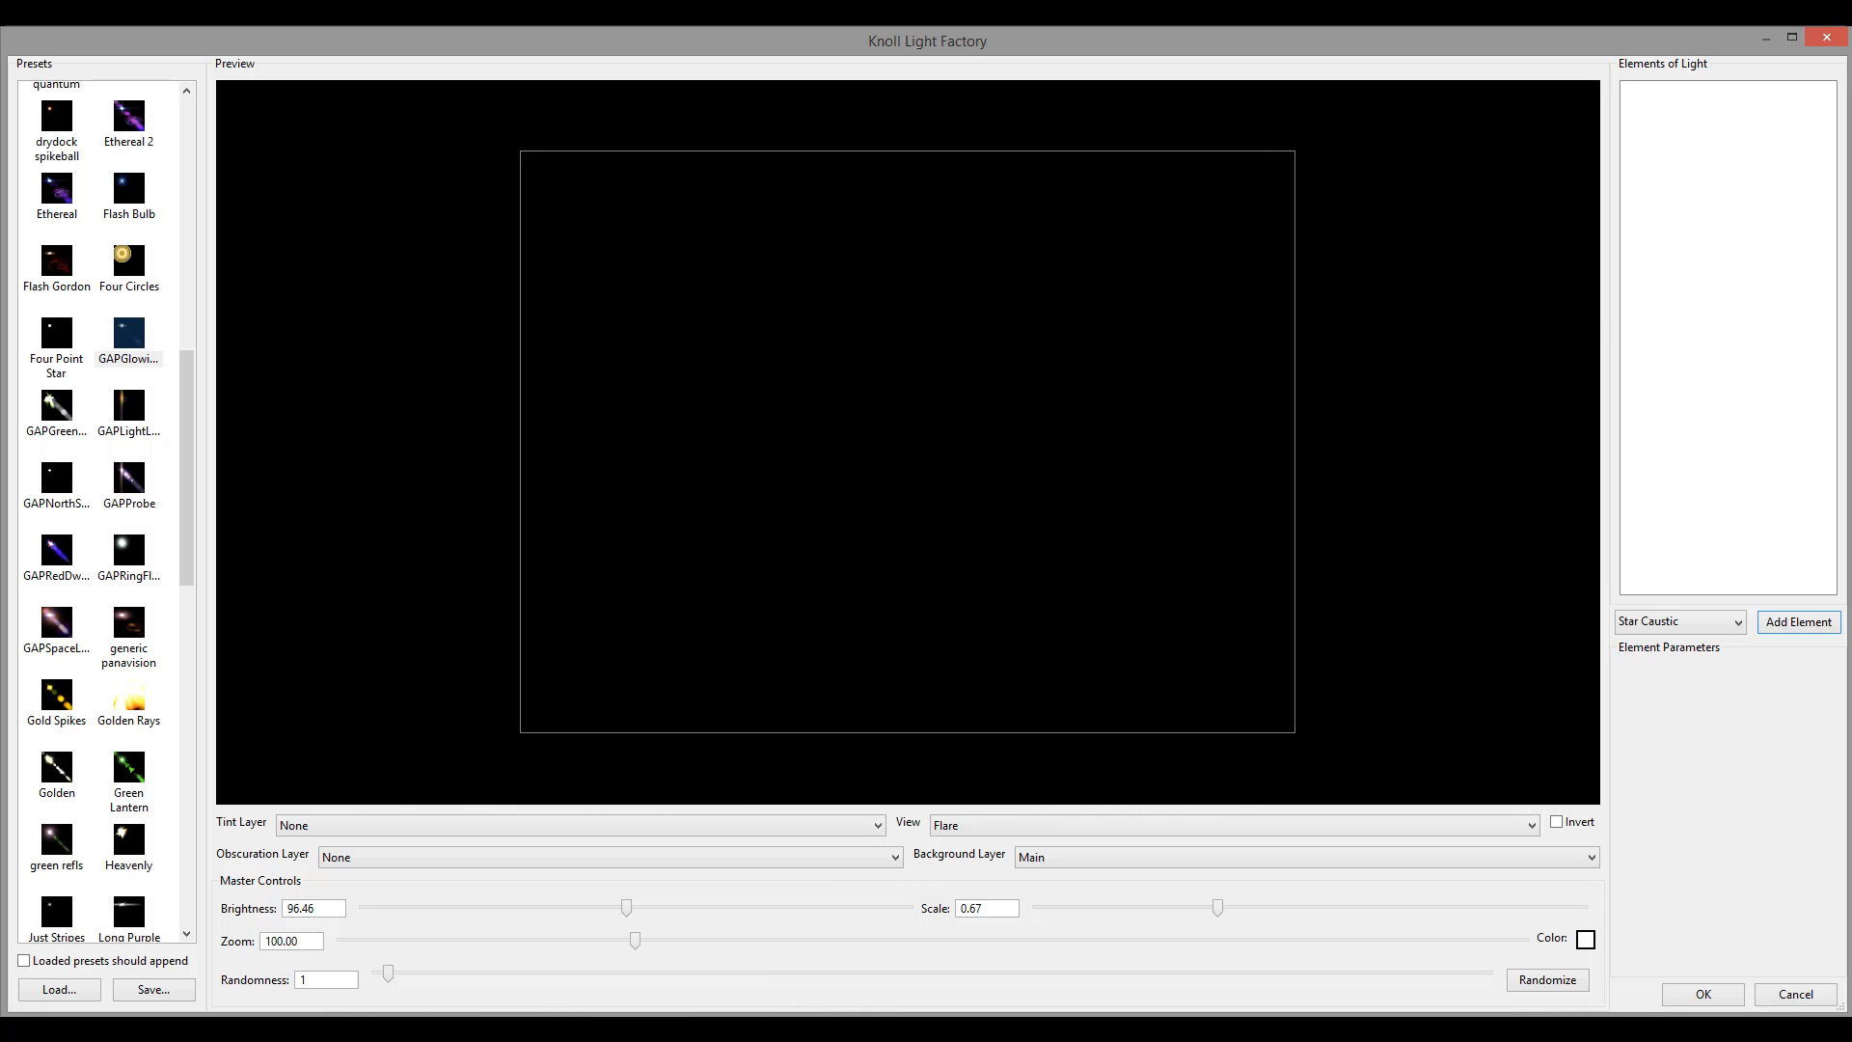
pyautogui.click(1675, 621)
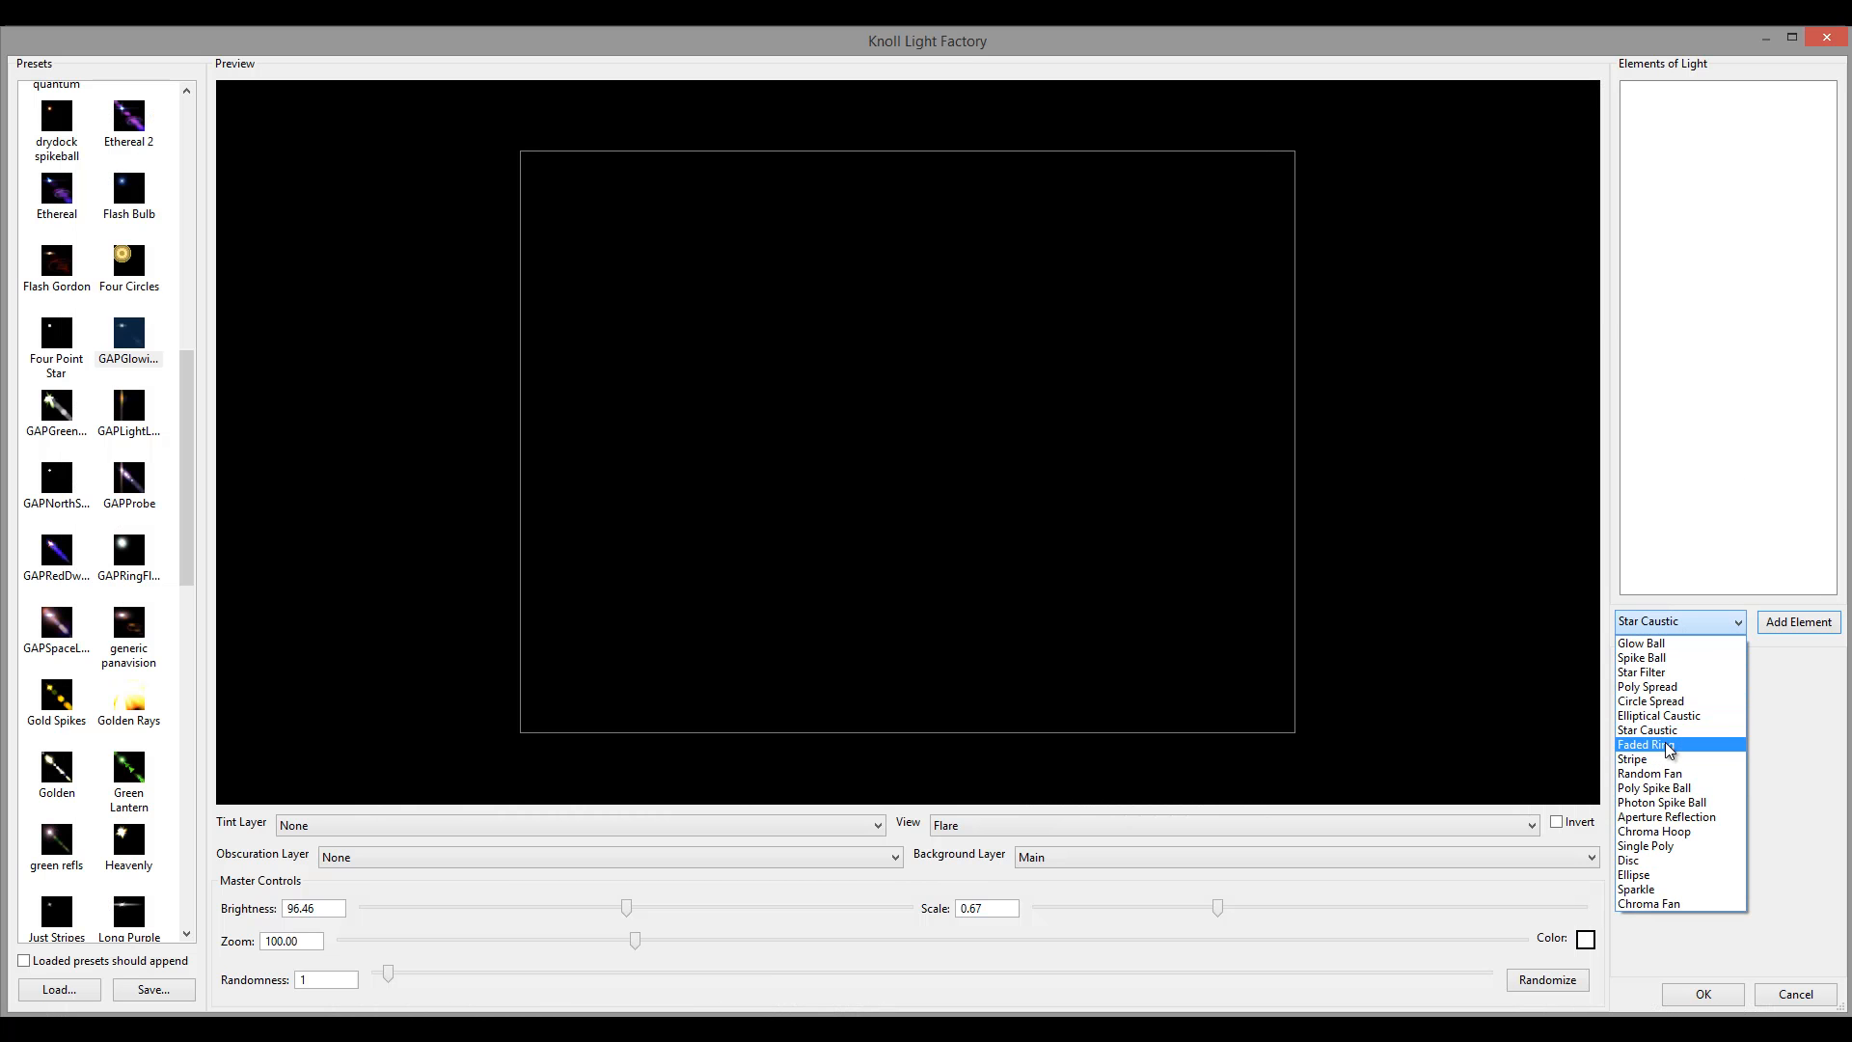
pyautogui.click(1668, 748)
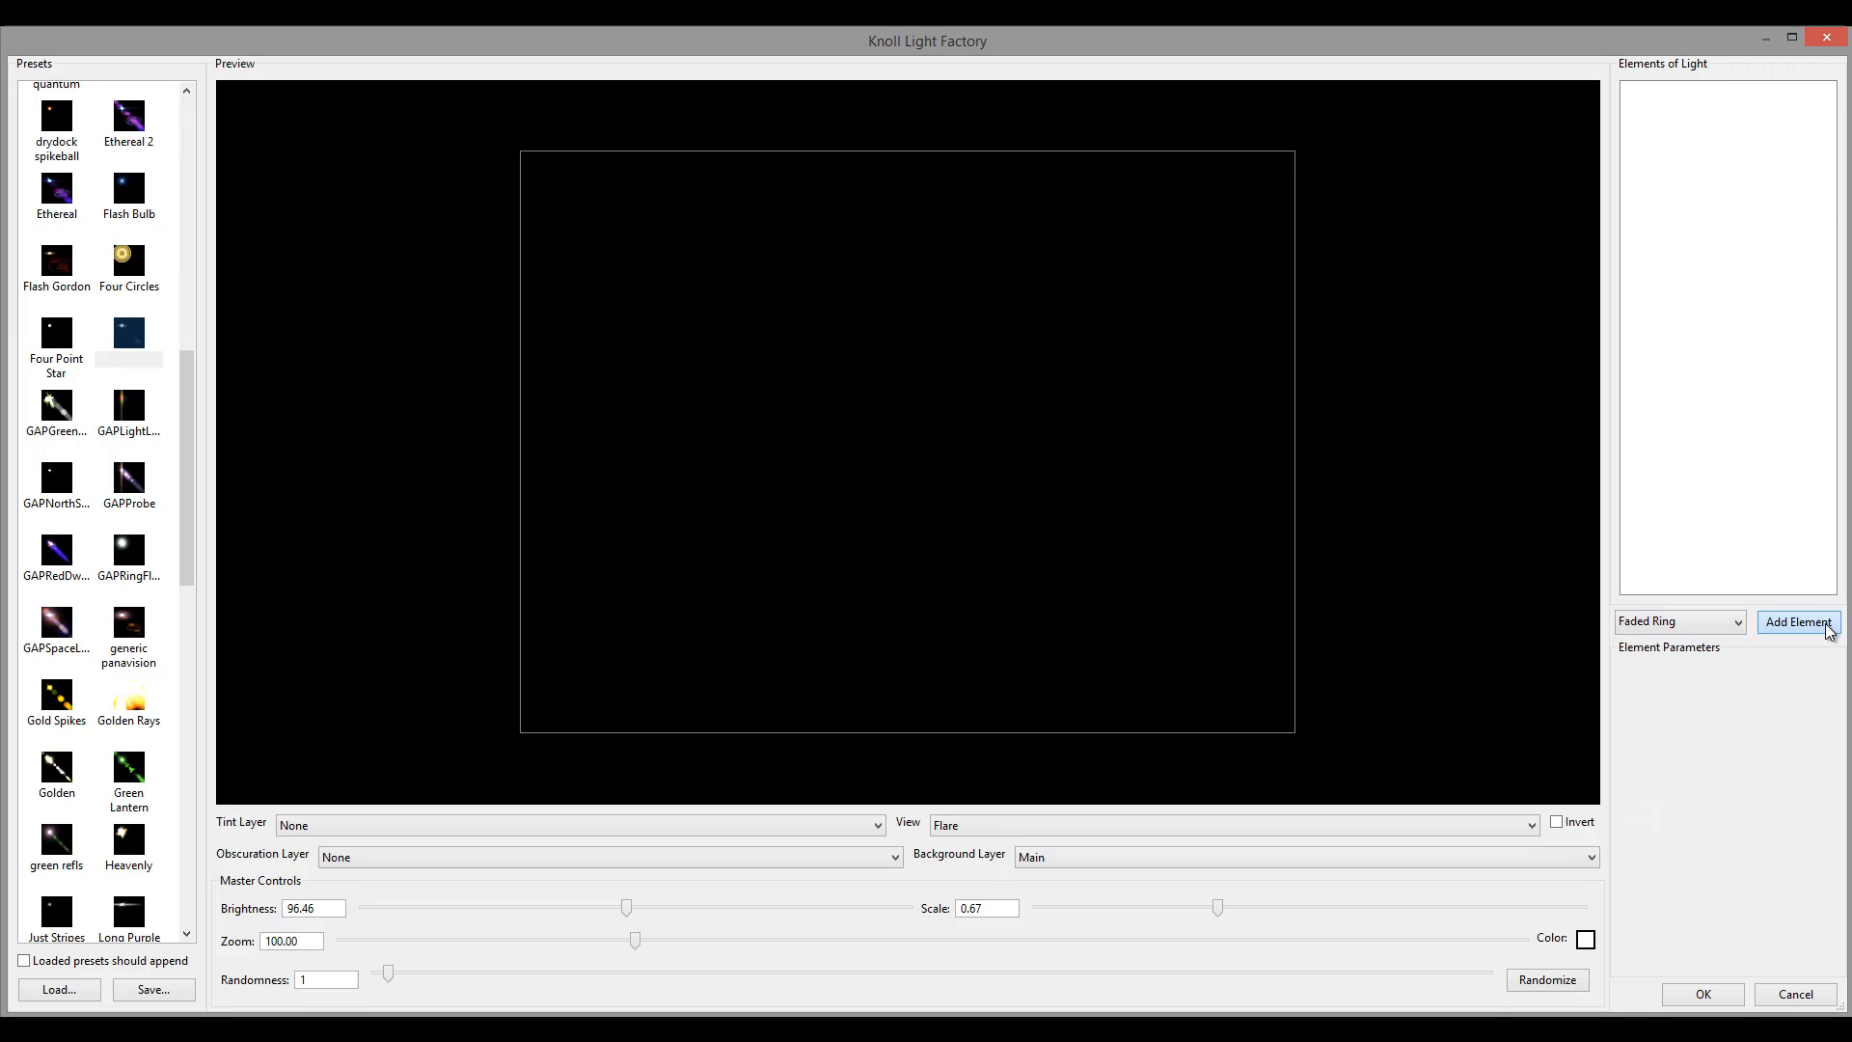
pyautogui.click(1797, 622)
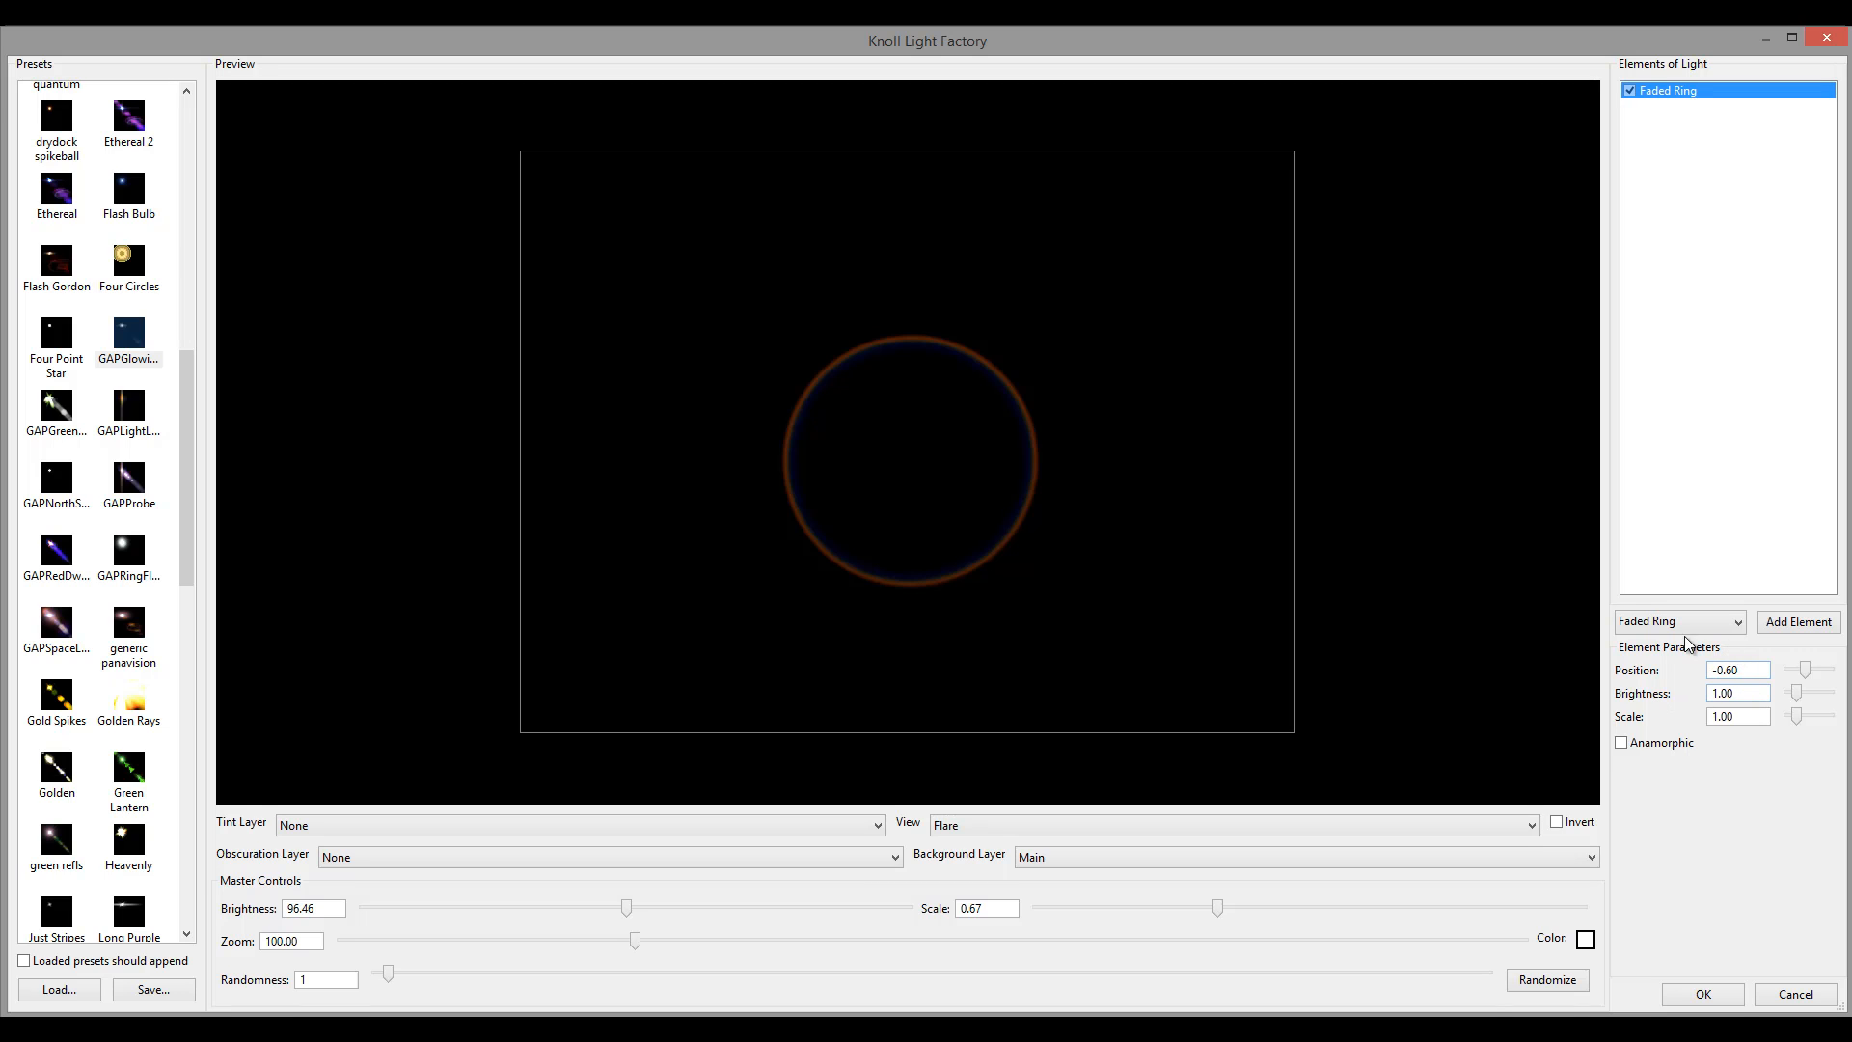
# Set the Faded Ring's position to about -0.43, brightness to about 3.81 and scale to about 1.03
pyautogui.click(1810, 675)
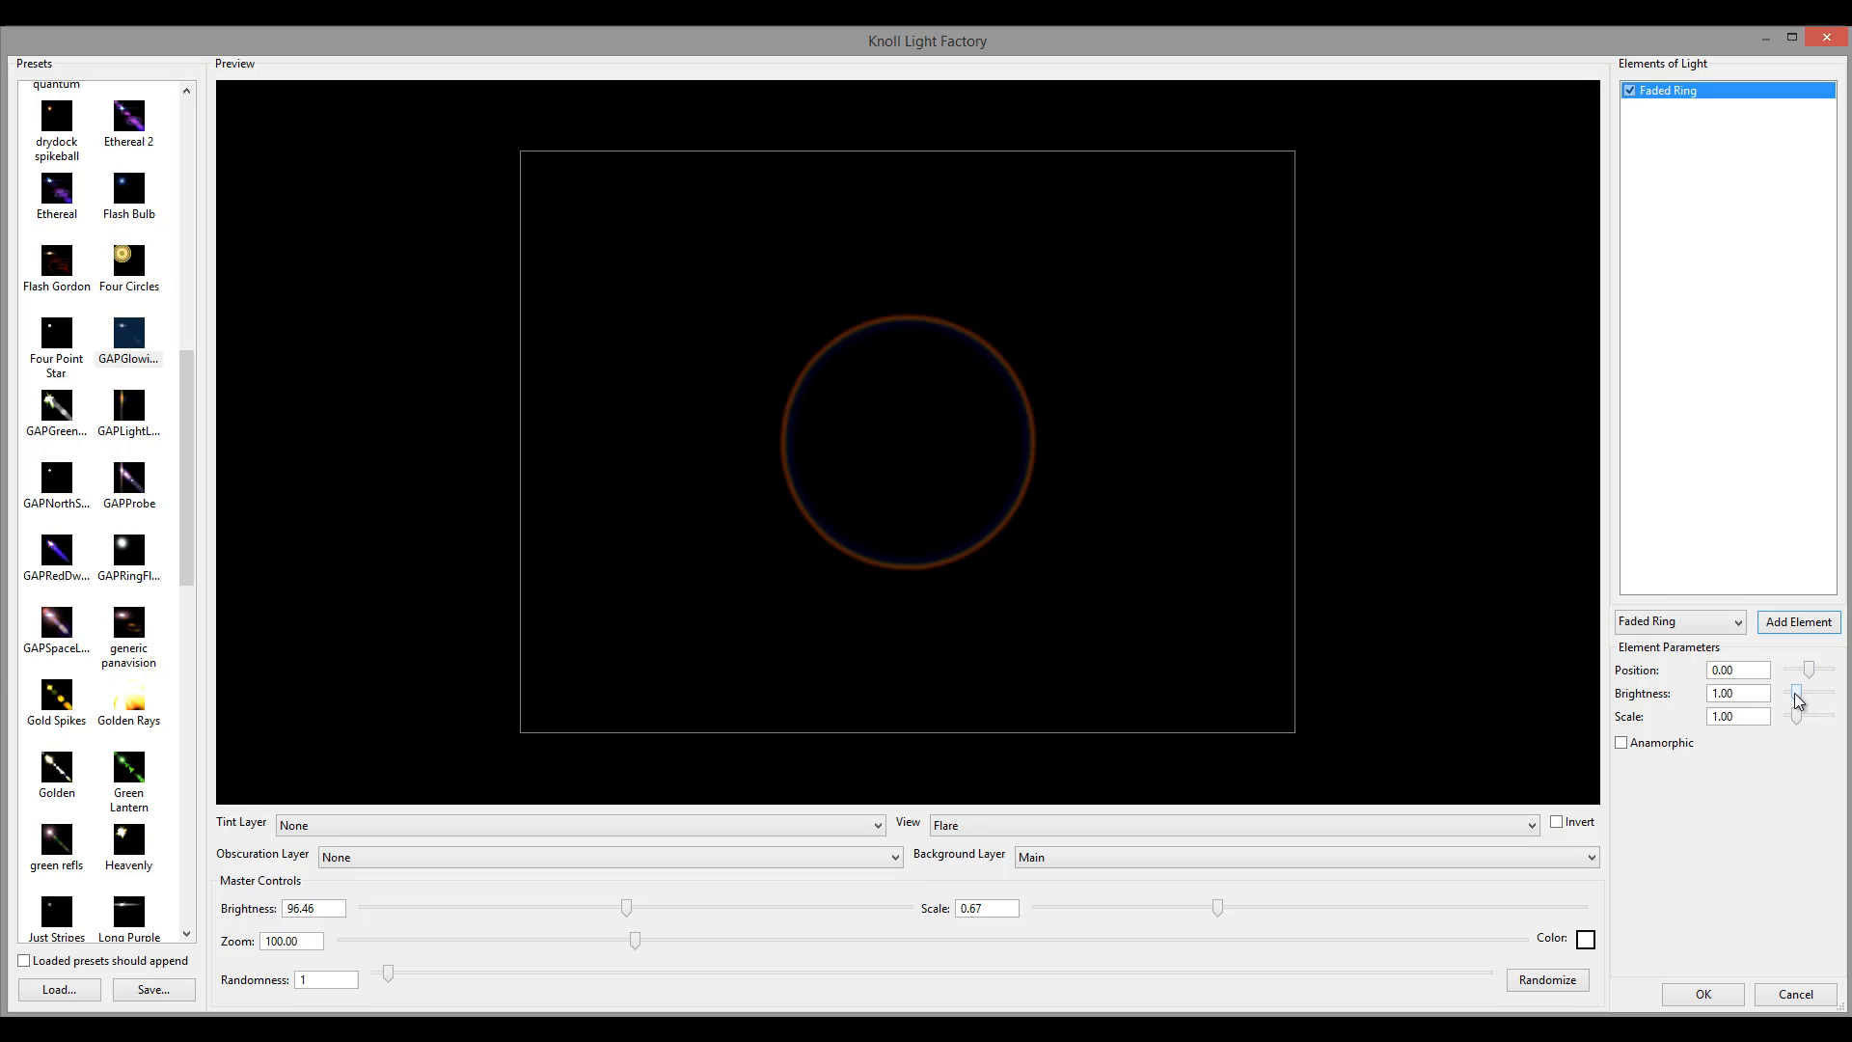
pyautogui.moveTo(1796, 692)
pyautogui.mouseDown()
pyautogui.moveTo(1821, 697)
pyautogui.moveTo(1807, 719)
pyautogui.mouseUp()
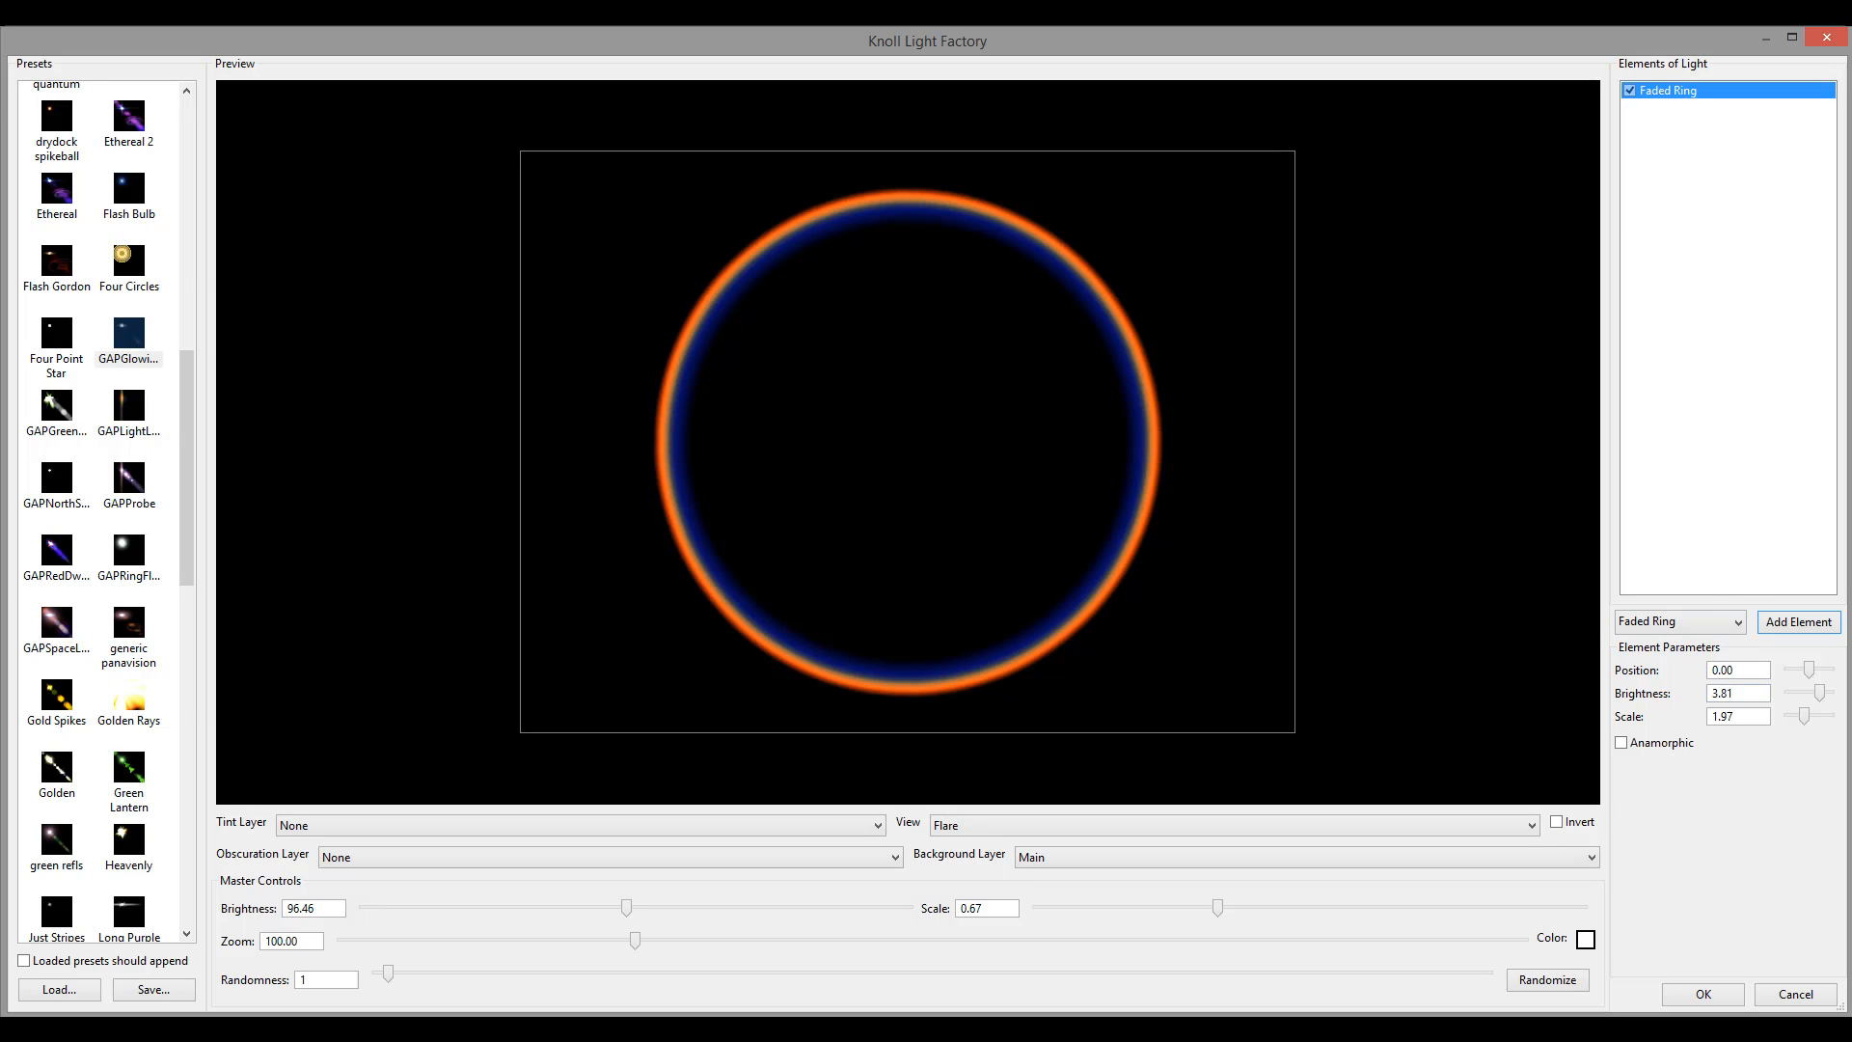
pyautogui.moveTo(1807, 719); pyautogui.dragTo(1796, 717)
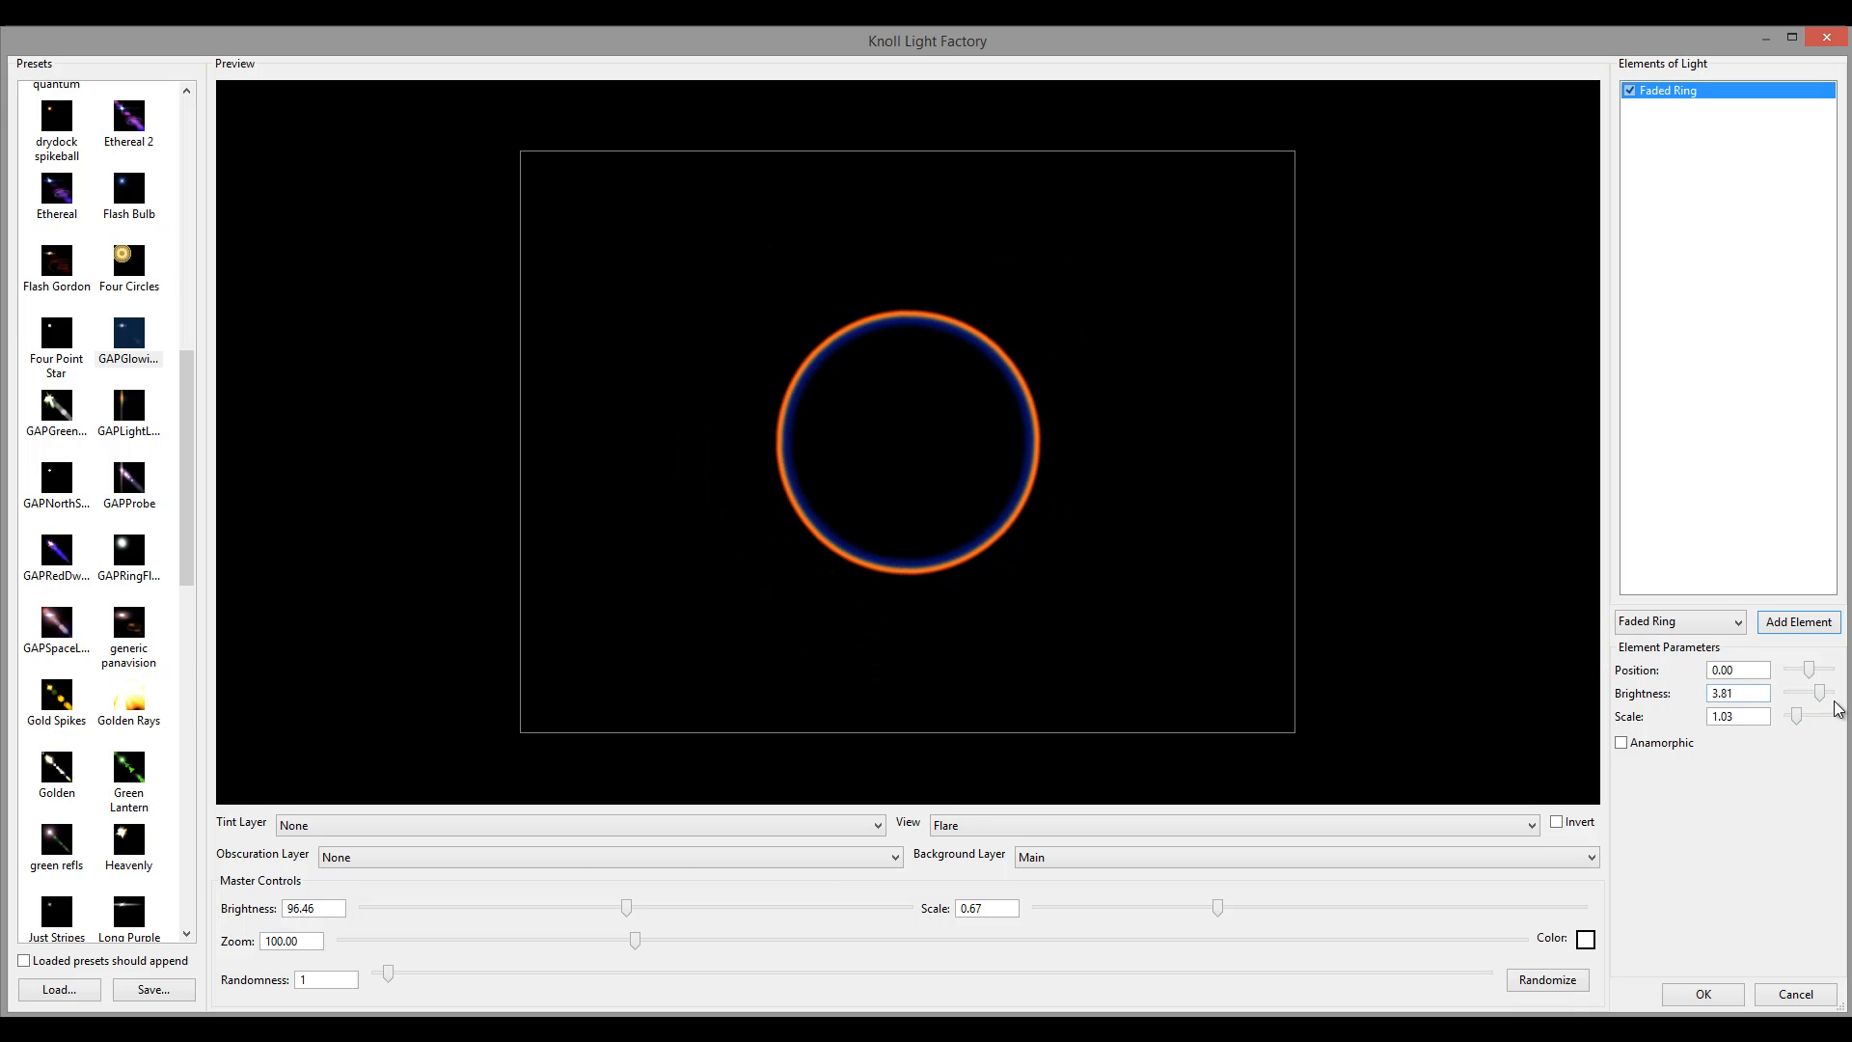
pyautogui.moveTo(1809, 670); pyautogui.dragTo(1805, 674)
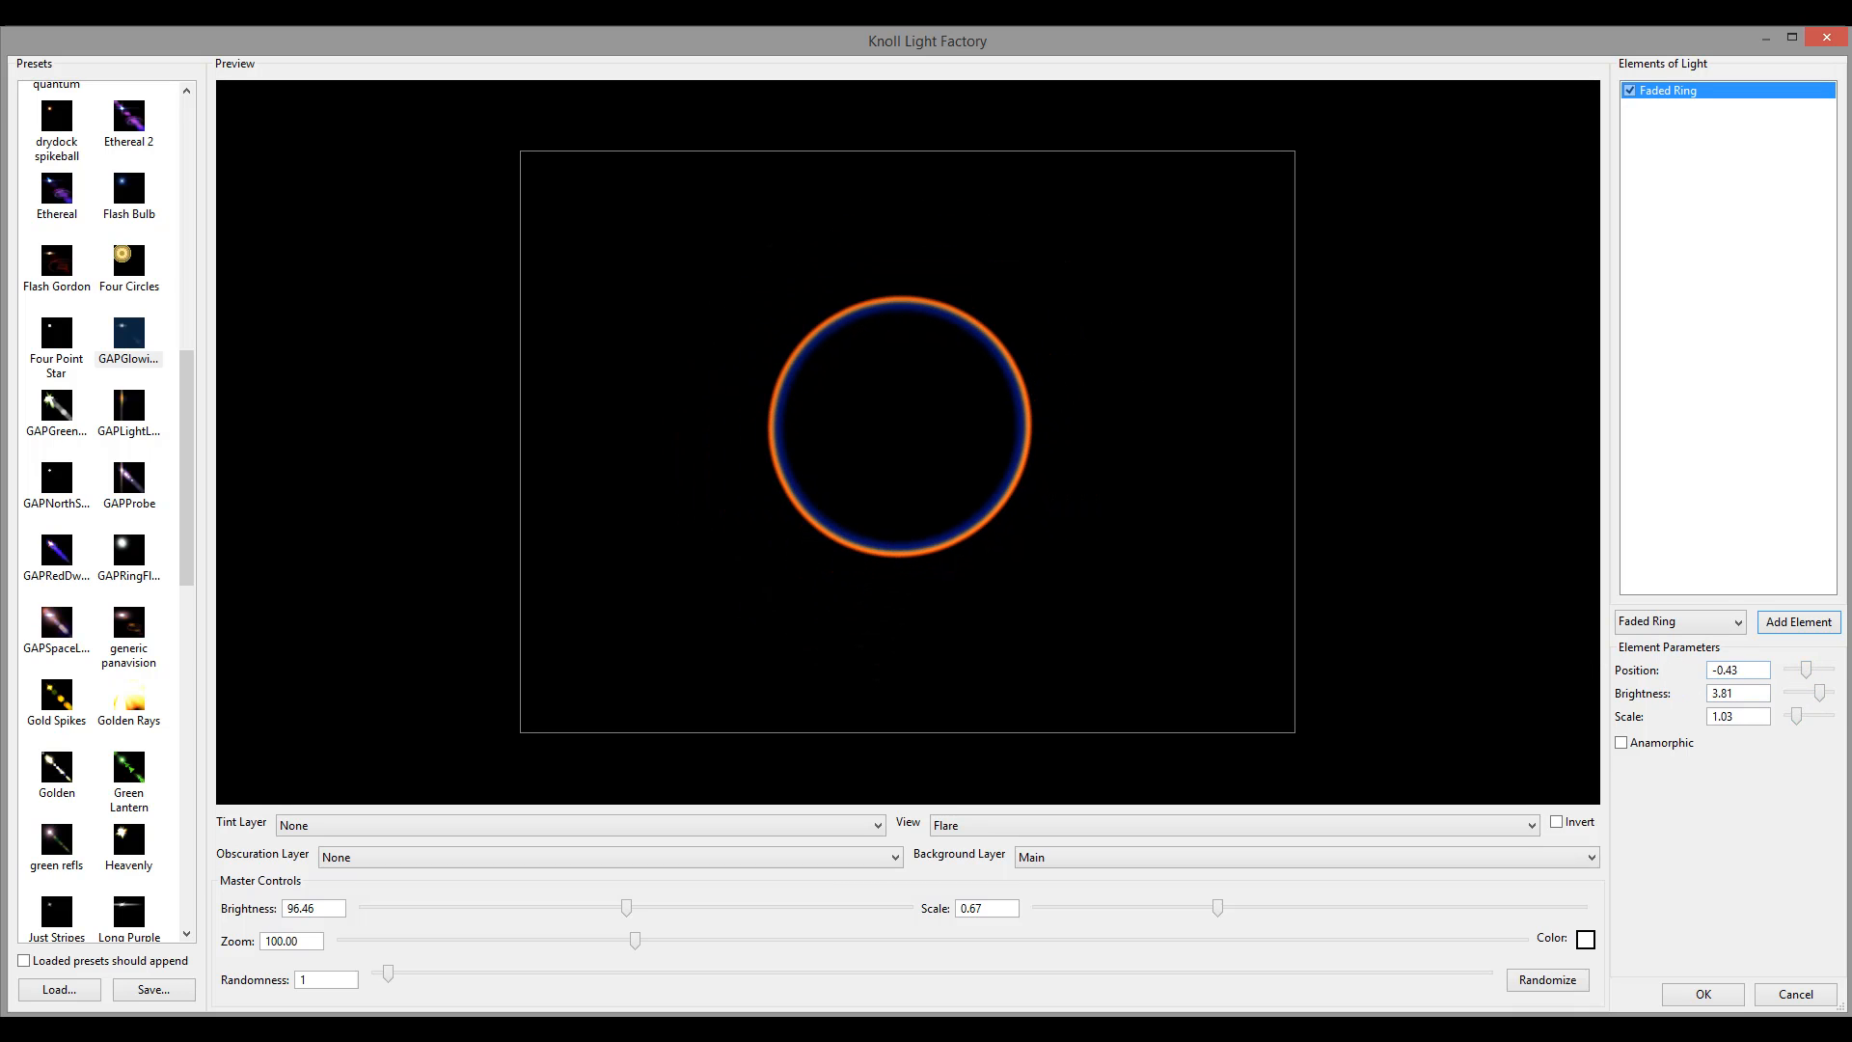
# Move the Faded Ring's light source to the frame's upper-left corner and lower the ring's brightness to about 0.84
pyautogui.moveTo(926, 480); pyautogui.dragTo(593, 147)
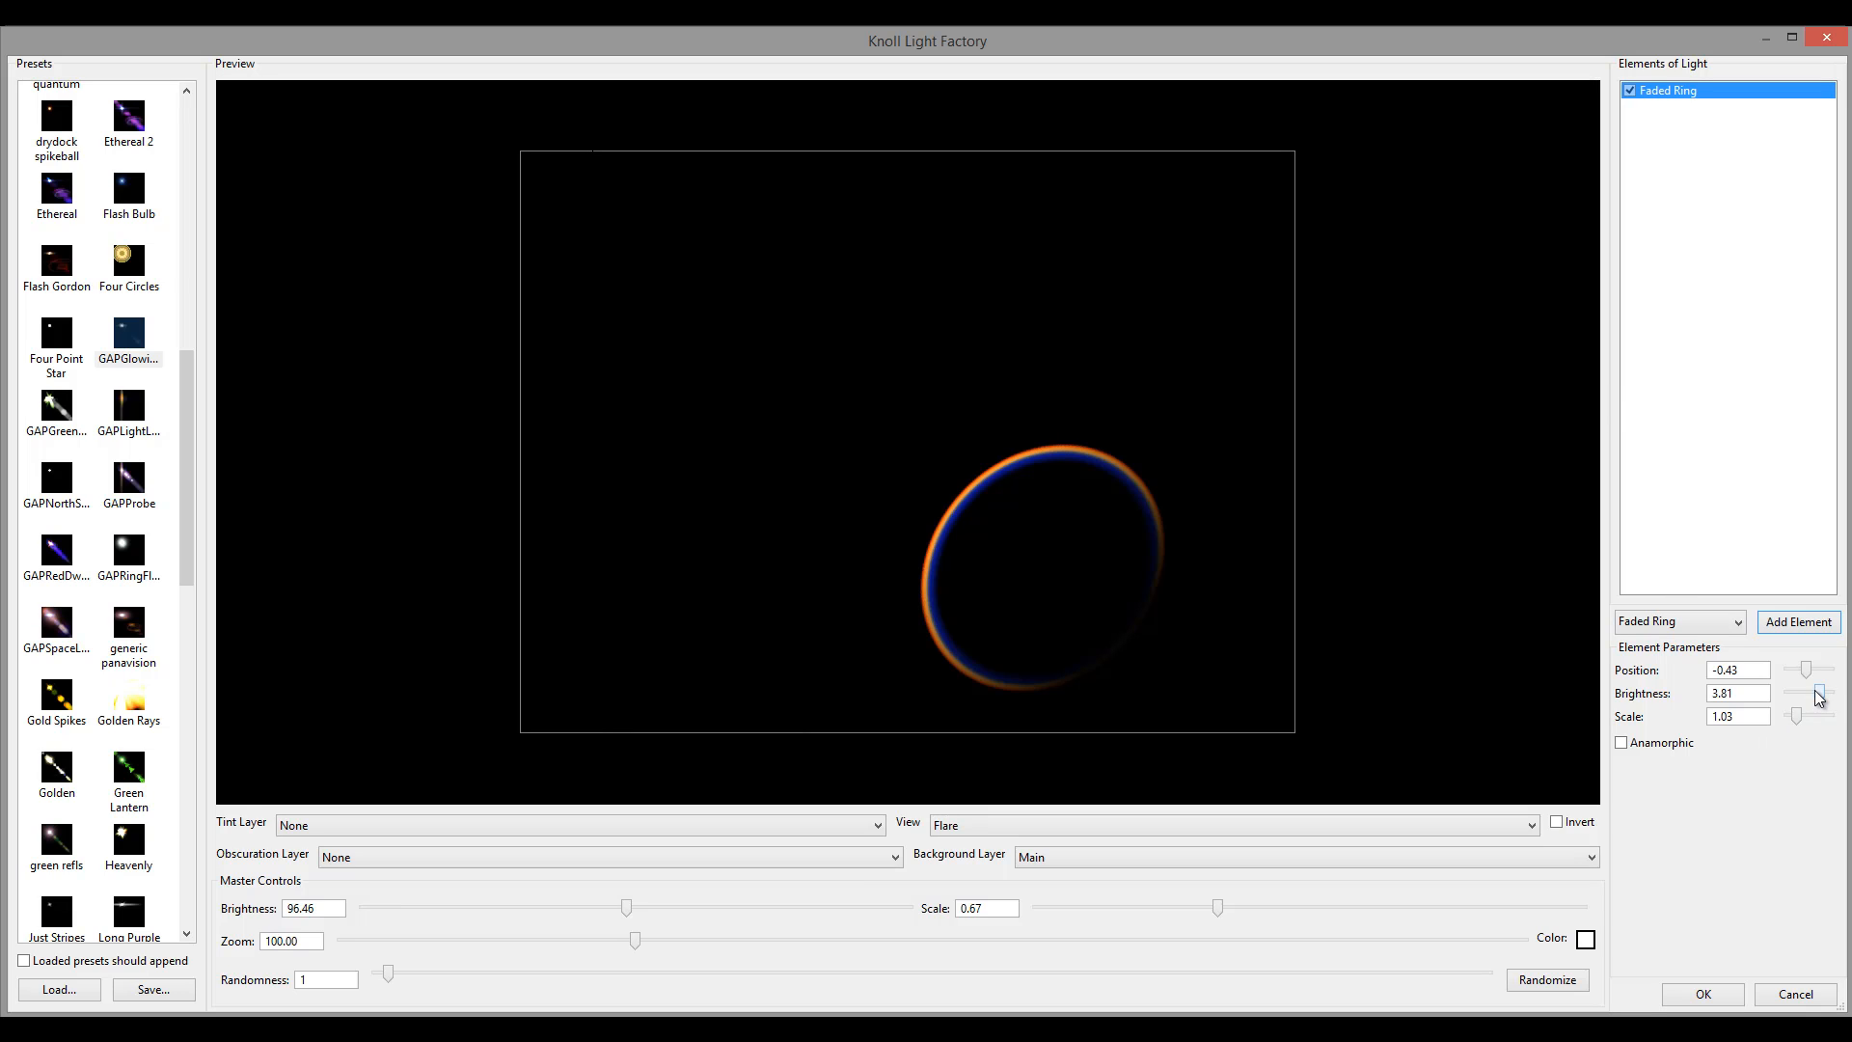
pyautogui.moveTo(1818, 697); pyautogui.dragTo(1796, 698)
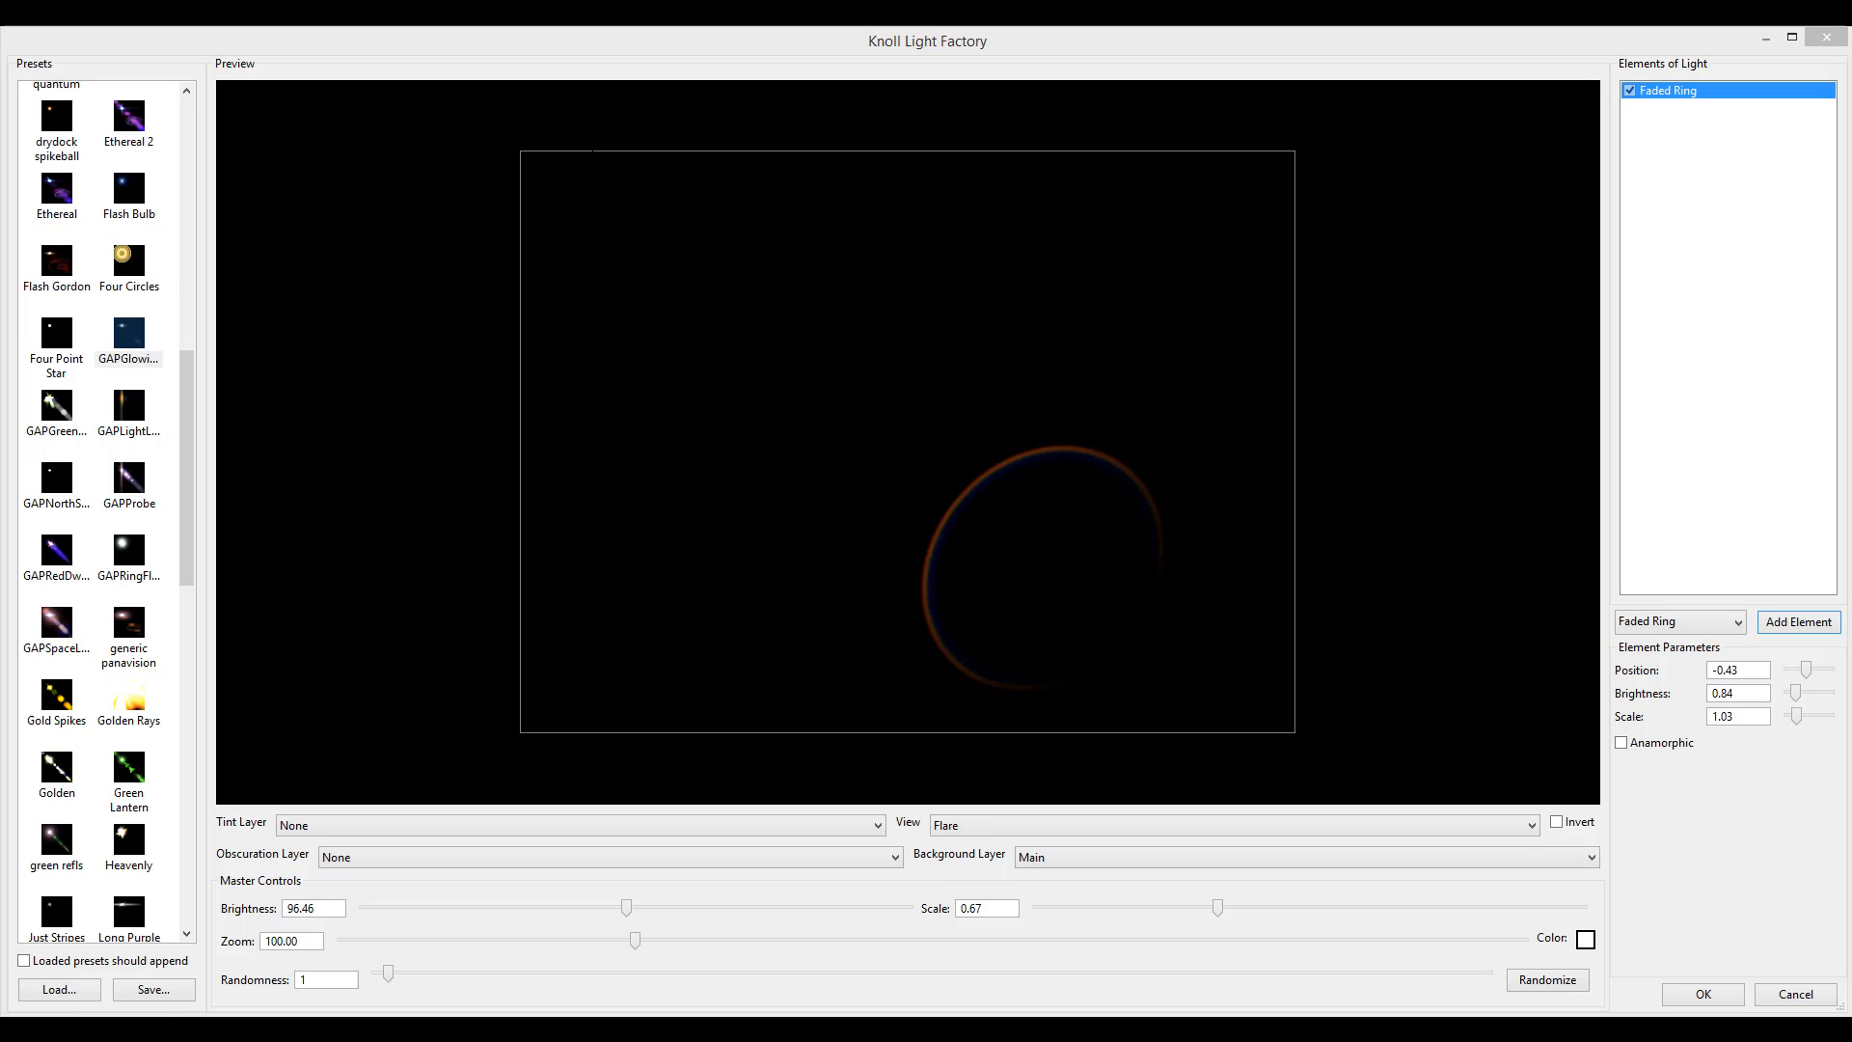
# Delete the Faded Ring and add a Stripe element in its place
pyautogui.click(1712, 90)
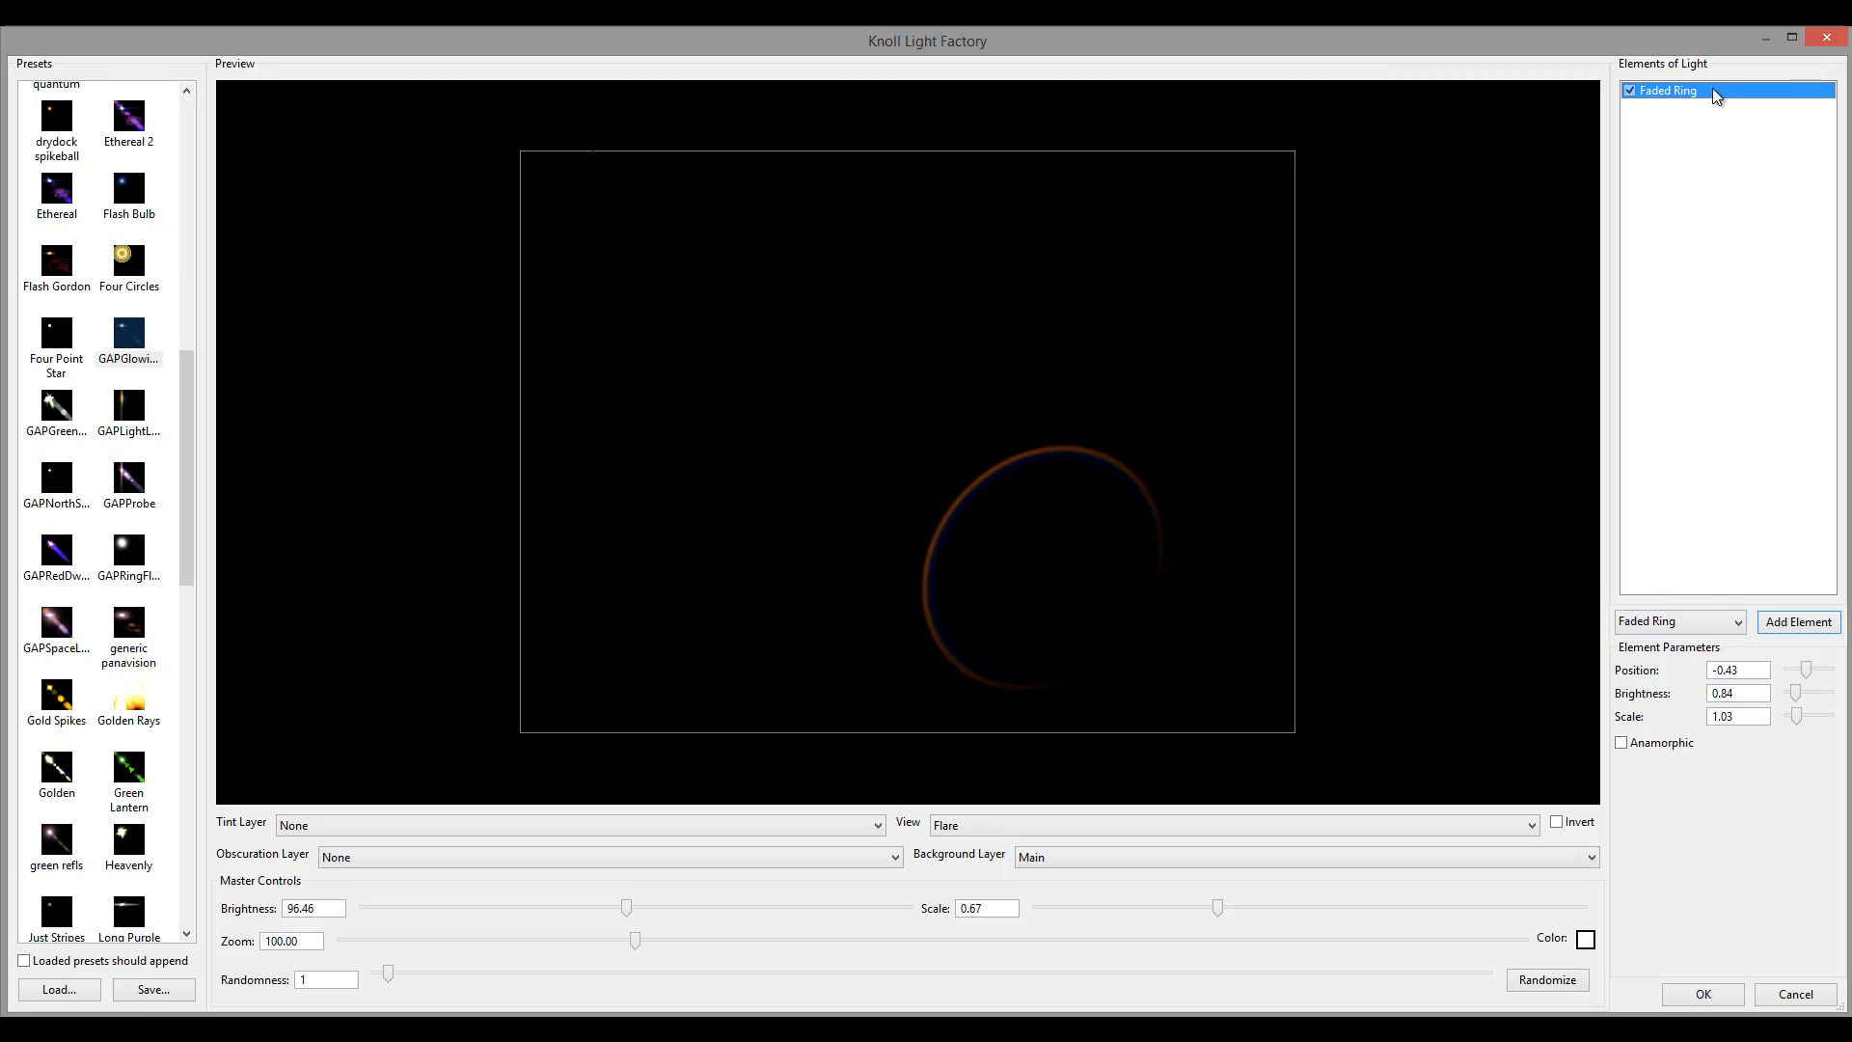
pyautogui.press('Delete')
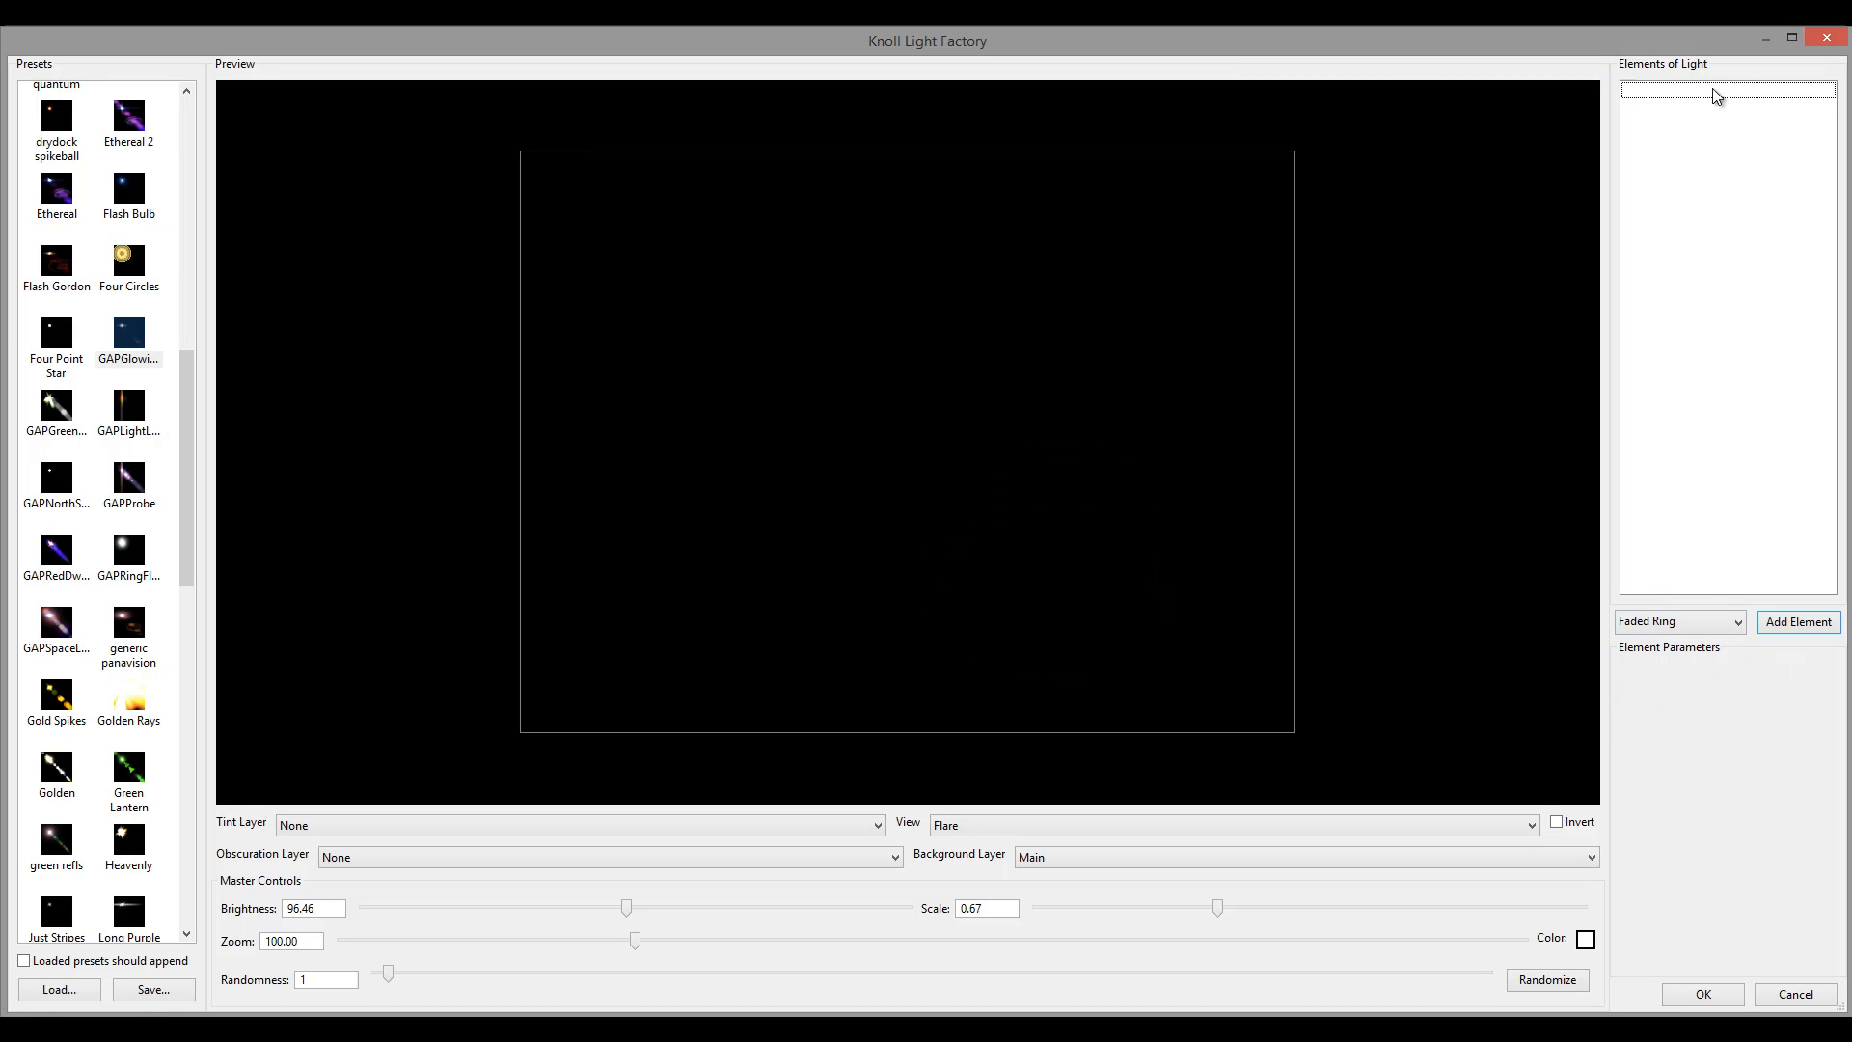
pyautogui.click(1711, 623)
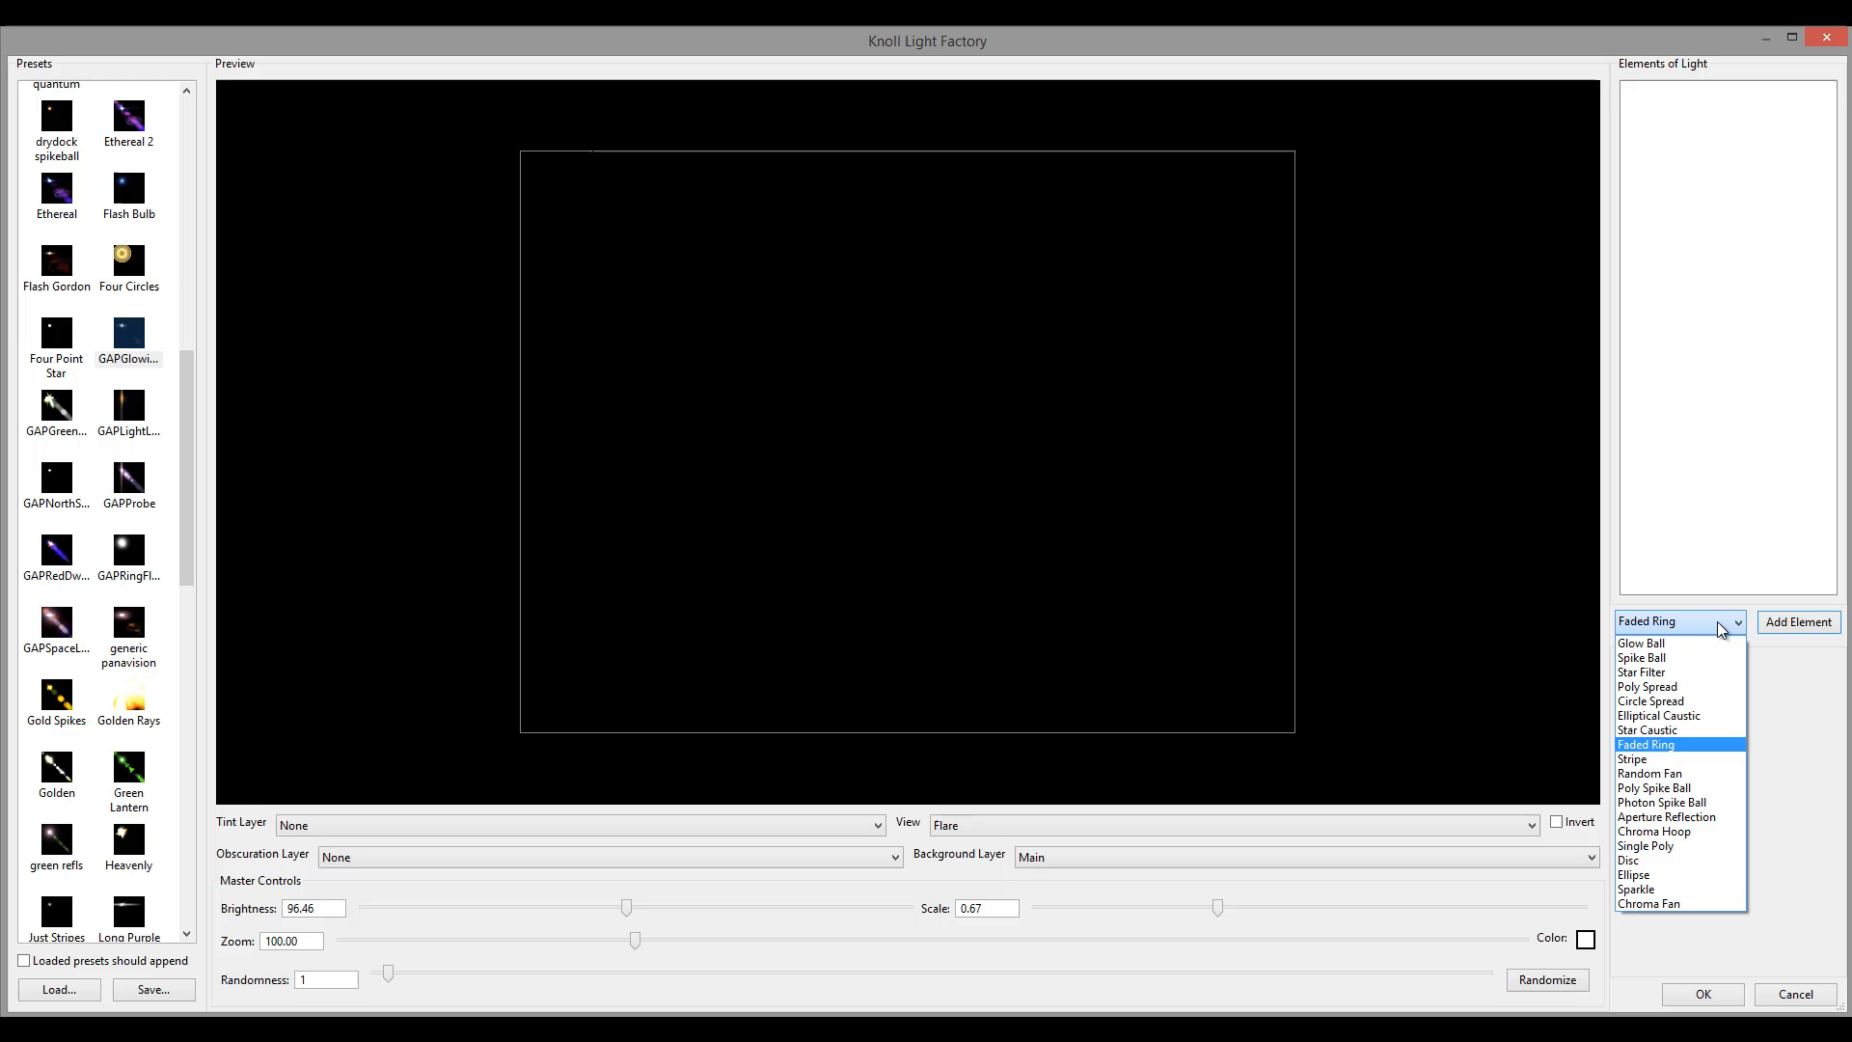
pyautogui.click(1688, 759)
pyautogui.click(1798, 622)
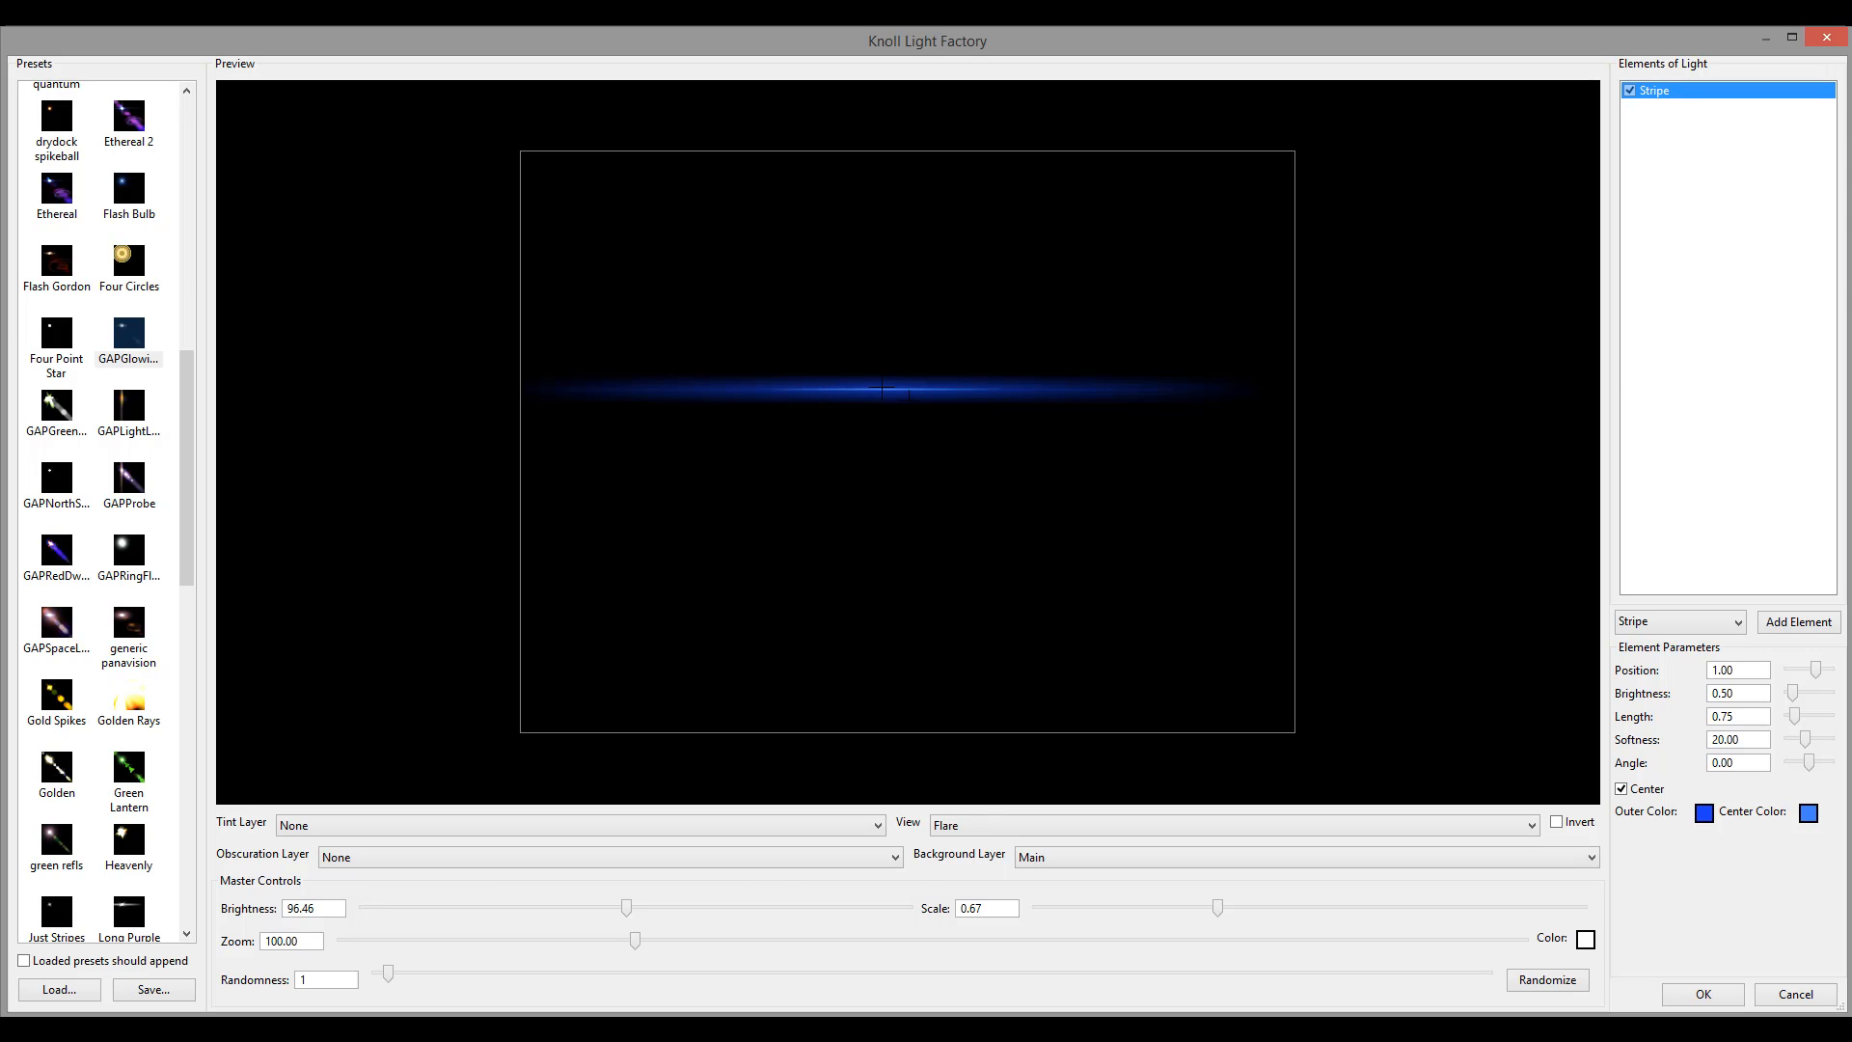
# Place the Stripe's light source just above the frame's centre and set brightness 2.50, length 0.80, softness 48.81 and angle 0.00
pyautogui.moveTo(908, 393); pyautogui.dragTo(926, 391)
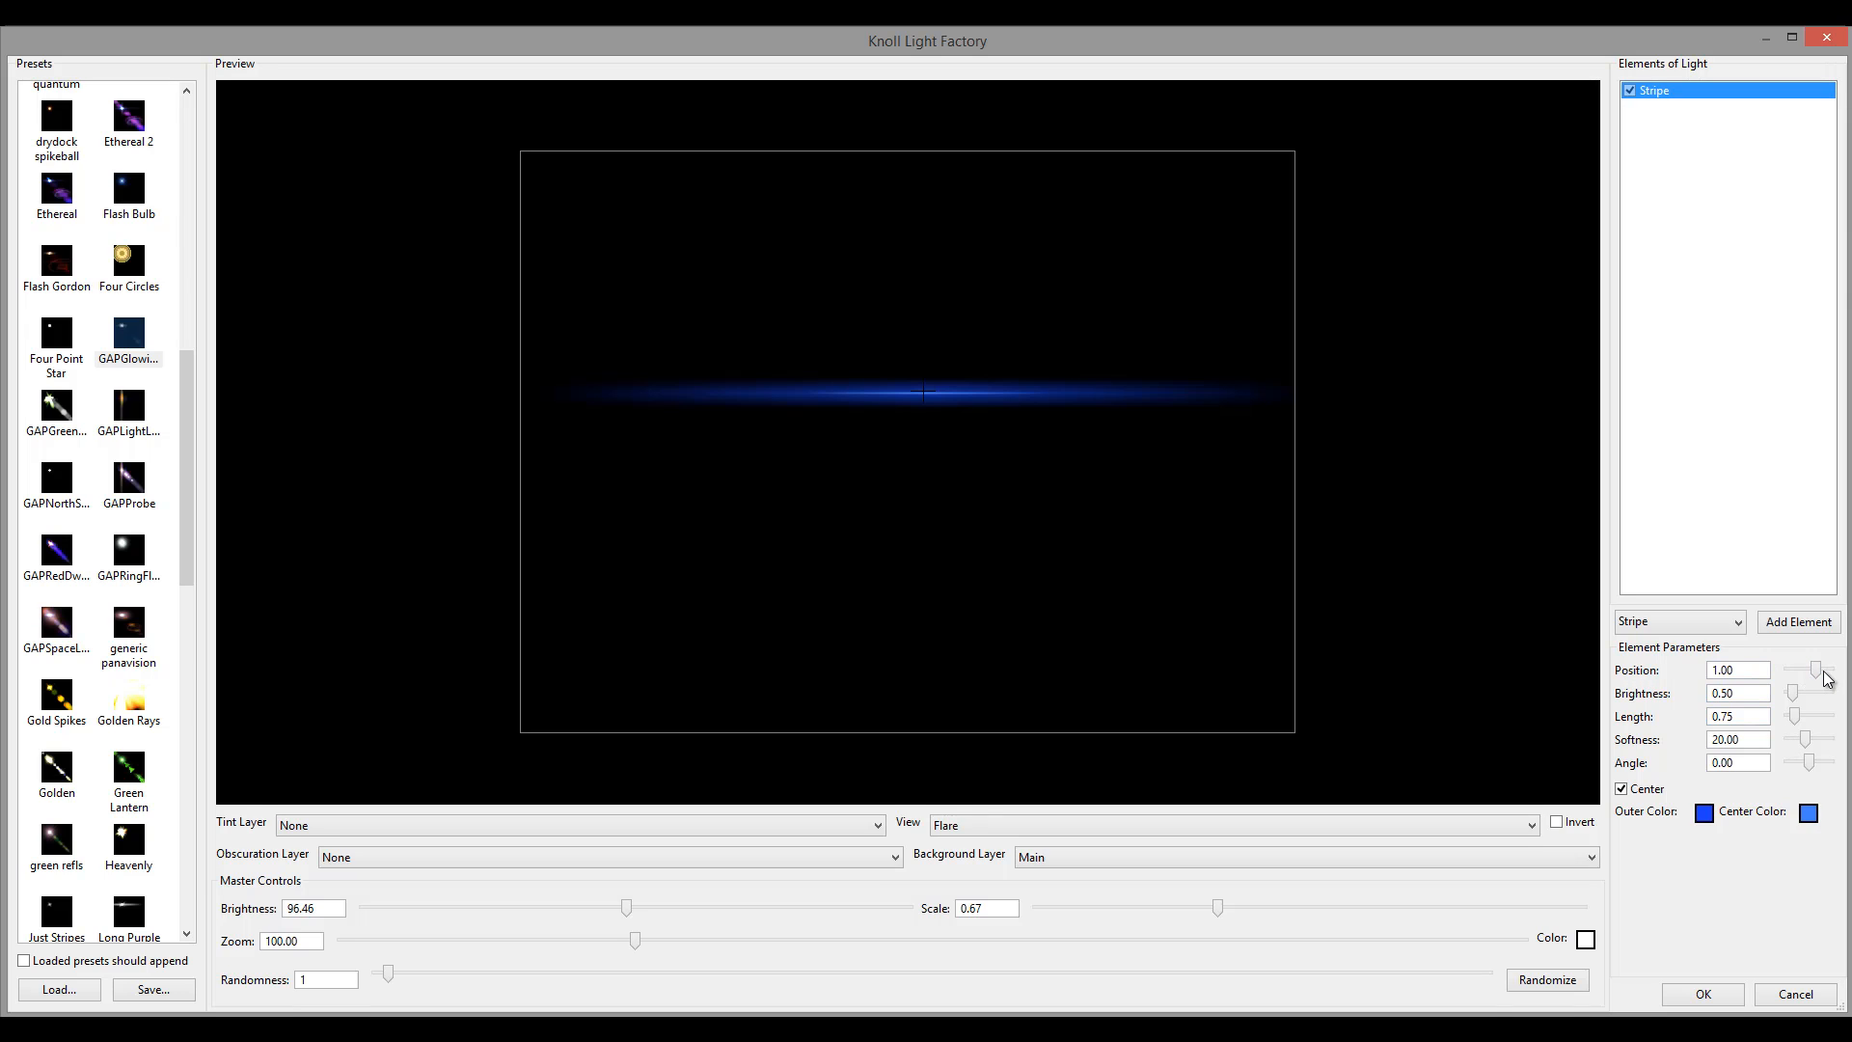
pyautogui.moveTo(1792, 693); pyautogui.dragTo(1829, 740)
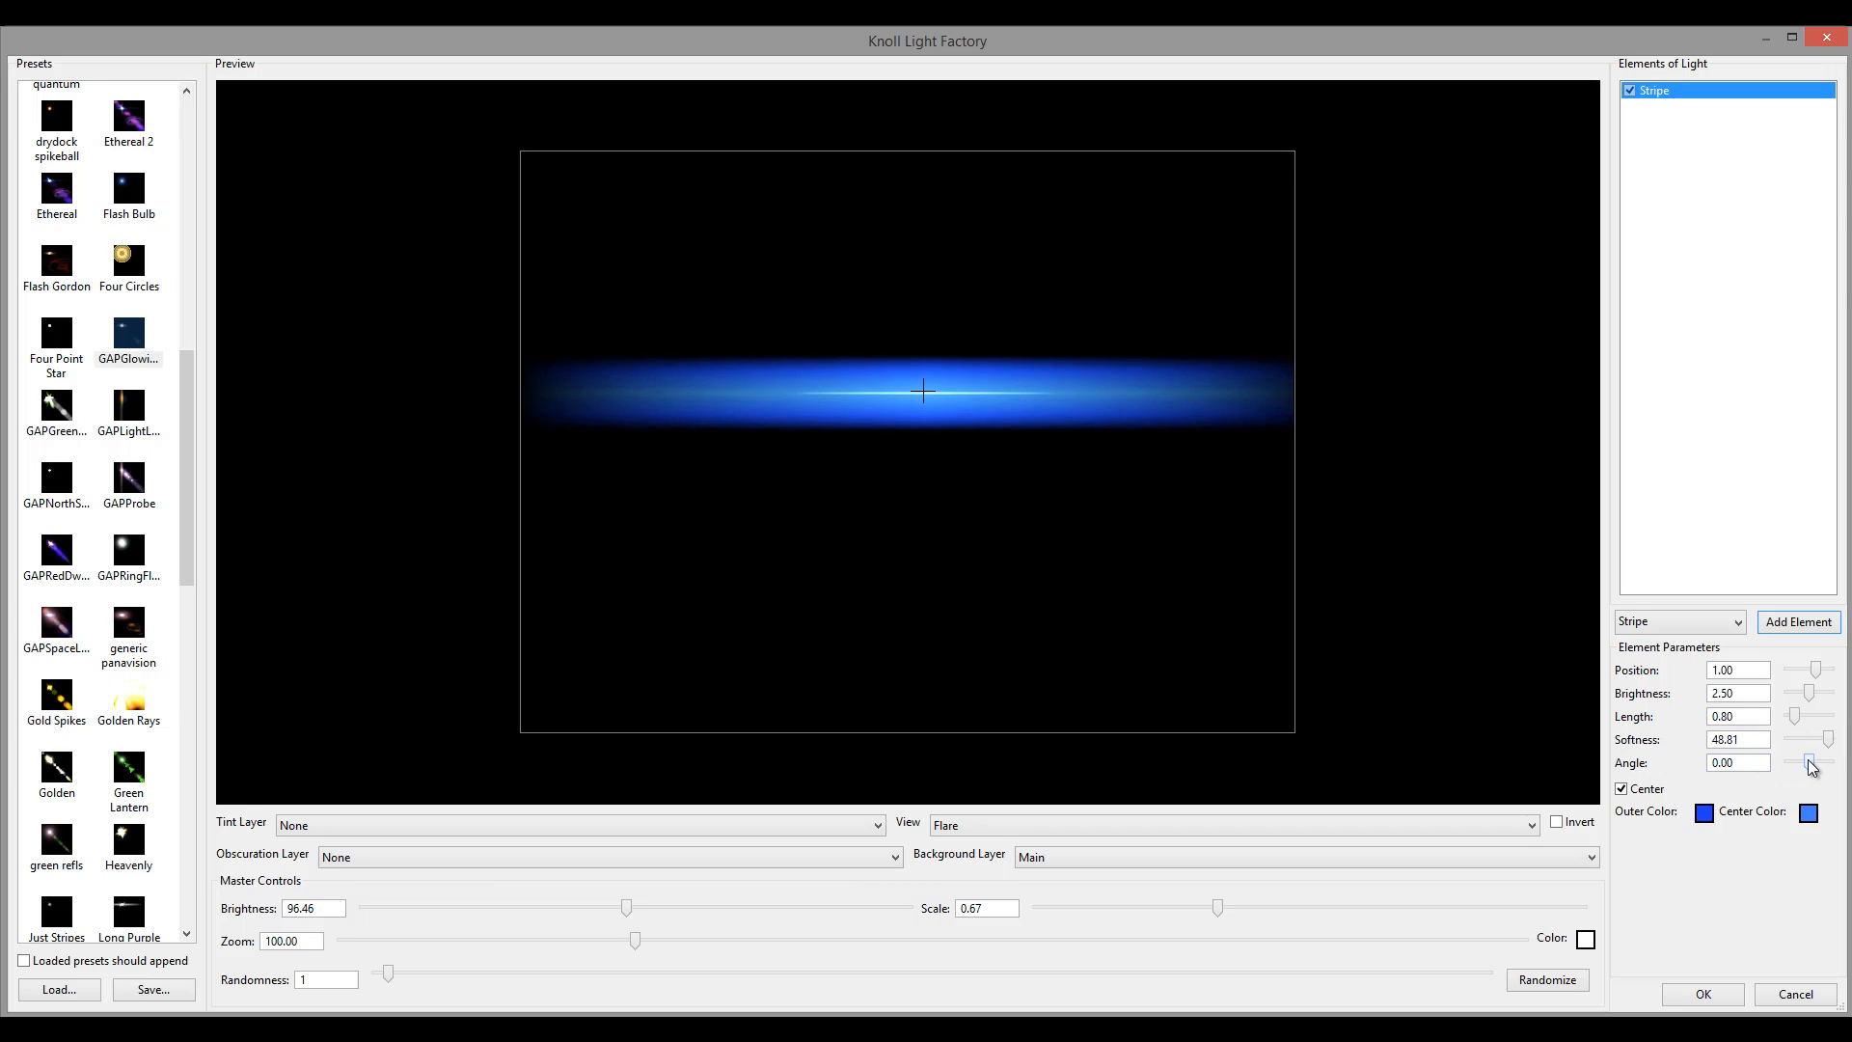
pyautogui.moveTo(1810, 764)
pyautogui.mouseDown()
pyautogui.moveTo(1785, 765)
pyautogui.moveTo(1808, 764)
pyautogui.mouseUp()
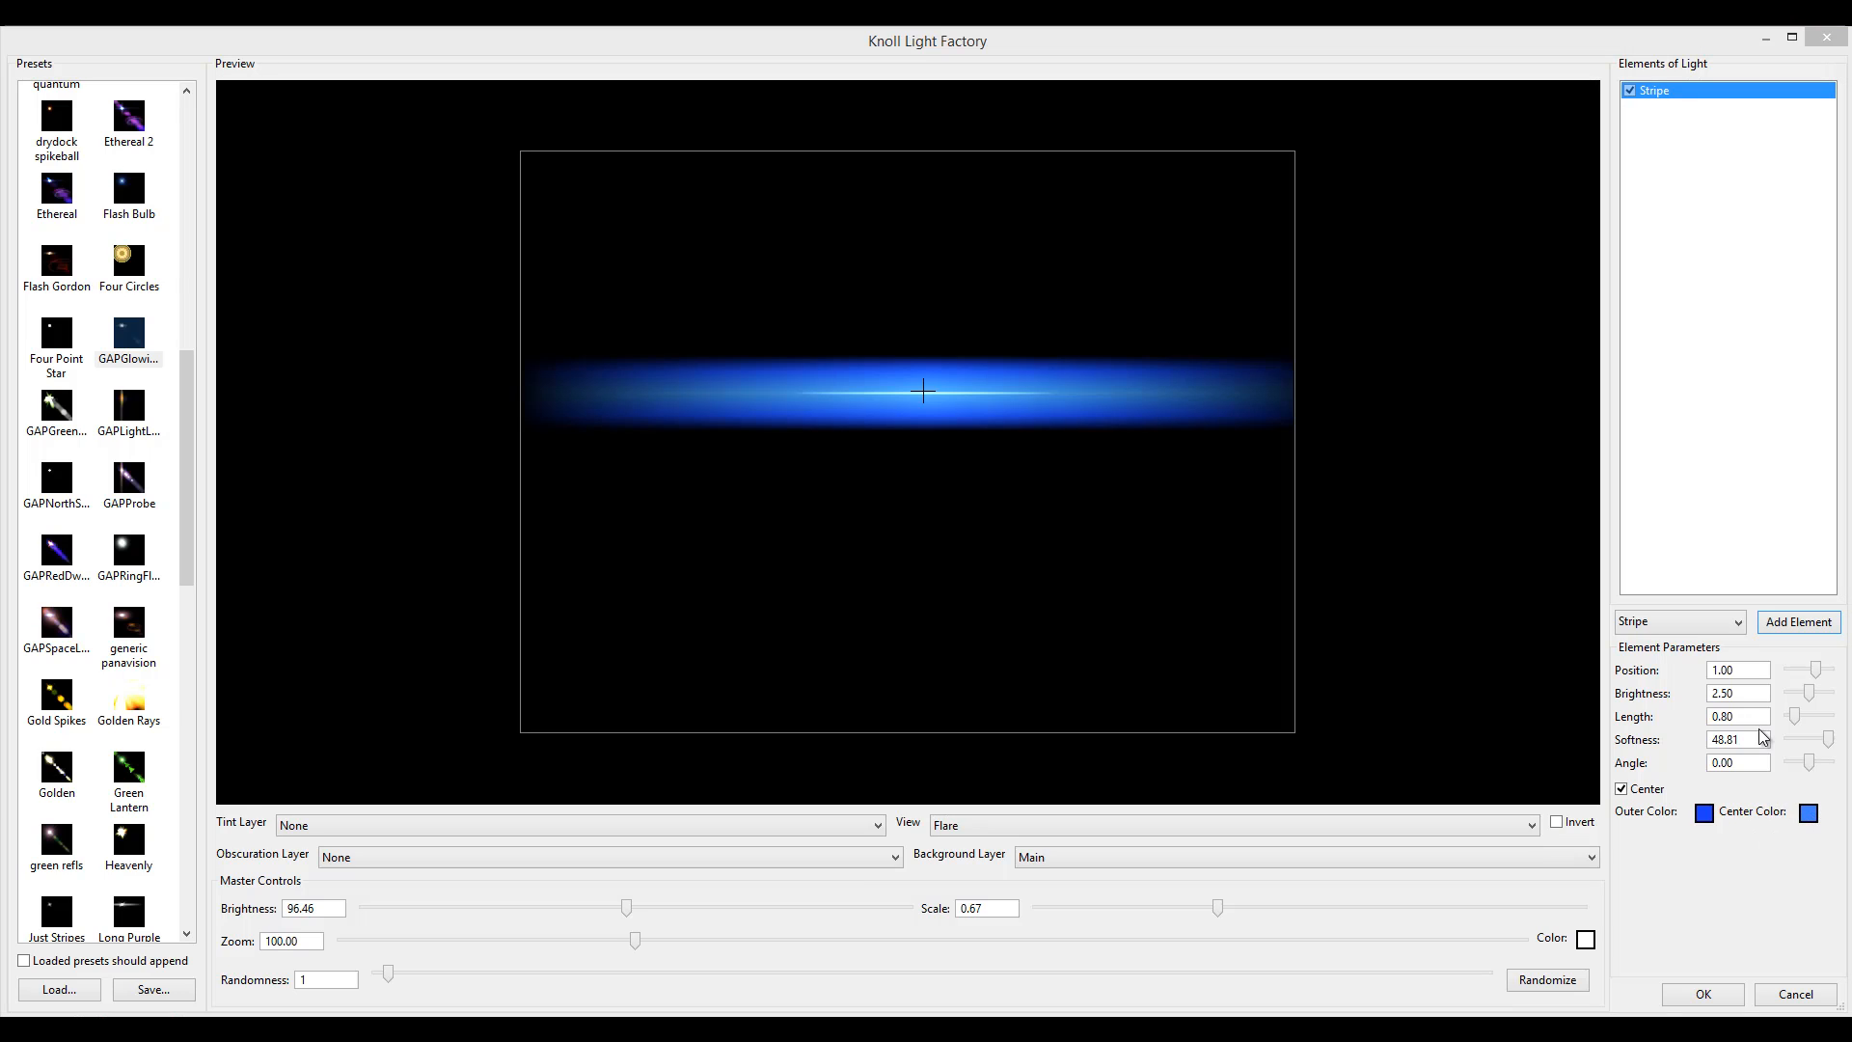
# Toggle the Stripe's Center option to compare both looks and leave it off
pyautogui.click(1620, 790)
pyautogui.click(1621, 791)
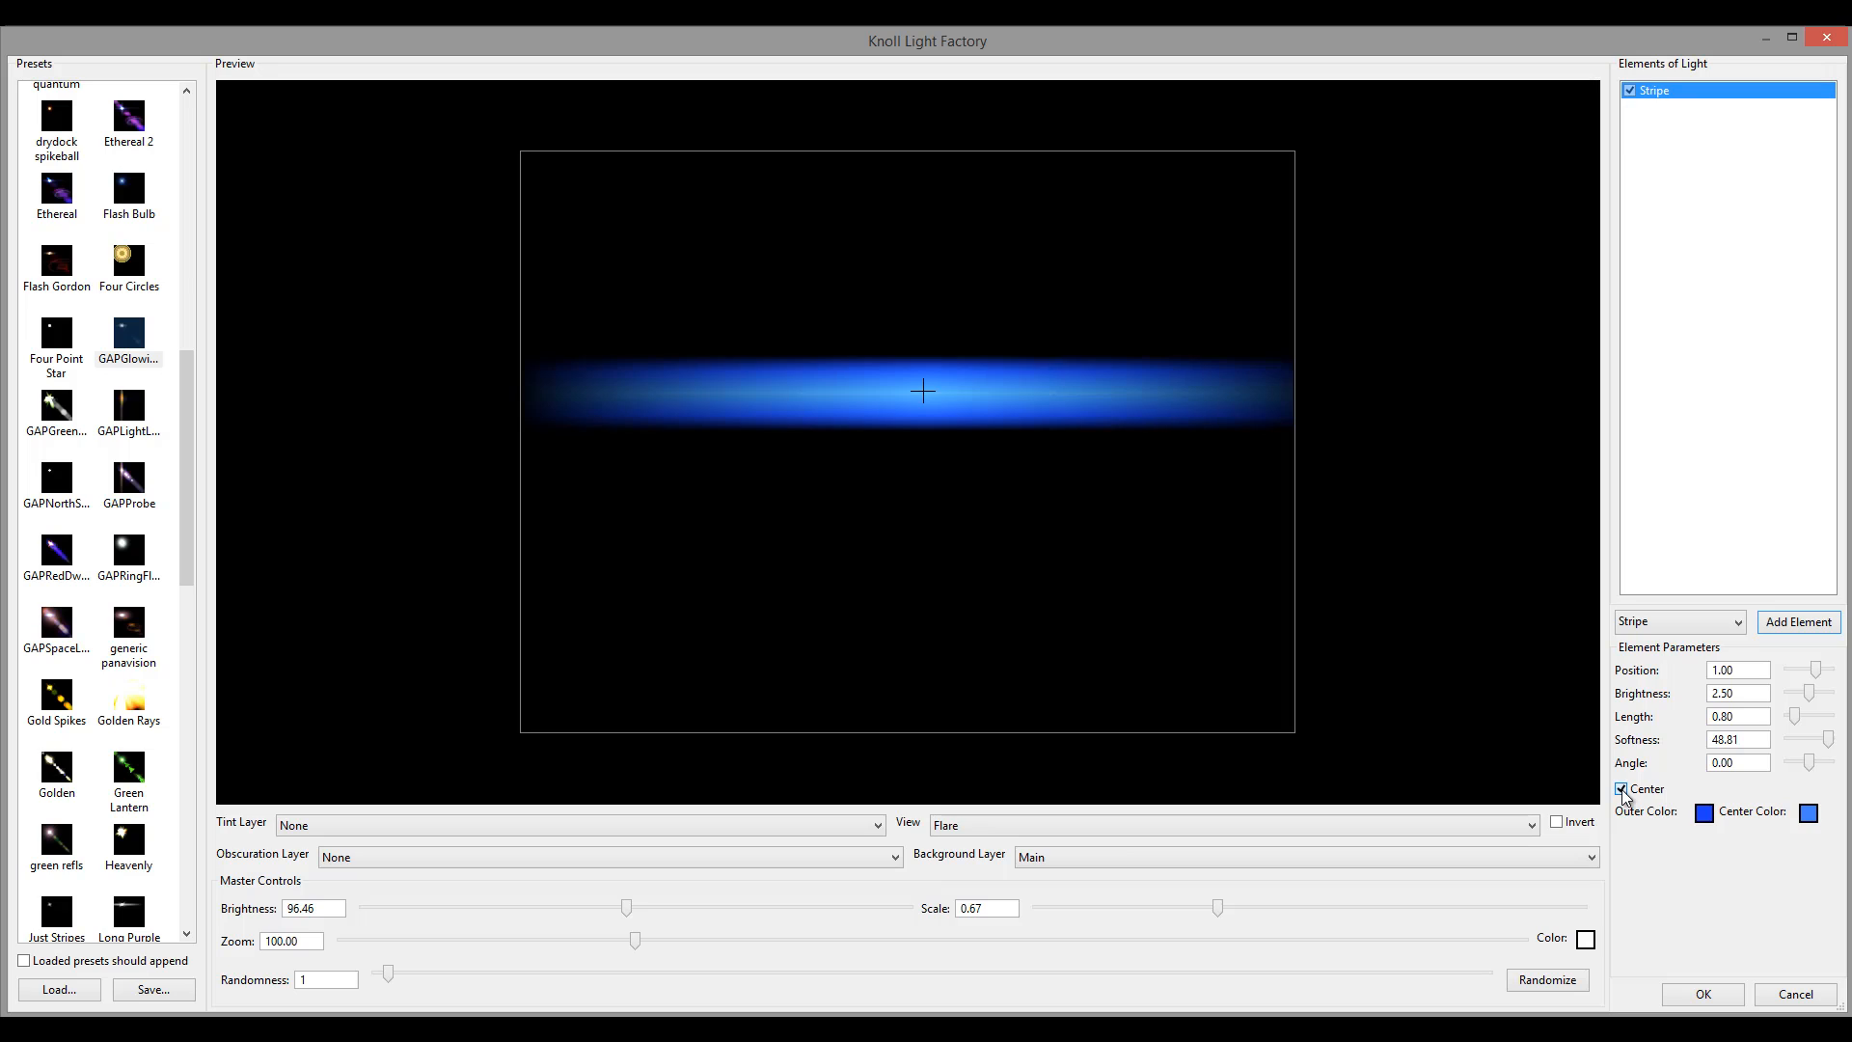
pyautogui.click(1621, 790)
pyautogui.click(1621, 789)
# Try the Stripe with softness 50.00 and length 0.10, and settle on length 0.56 and softness 3.66
pyautogui.click(1827, 740)
pyautogui.moveTo(1796, 718); pyautogui.dragTo(1788, 718)
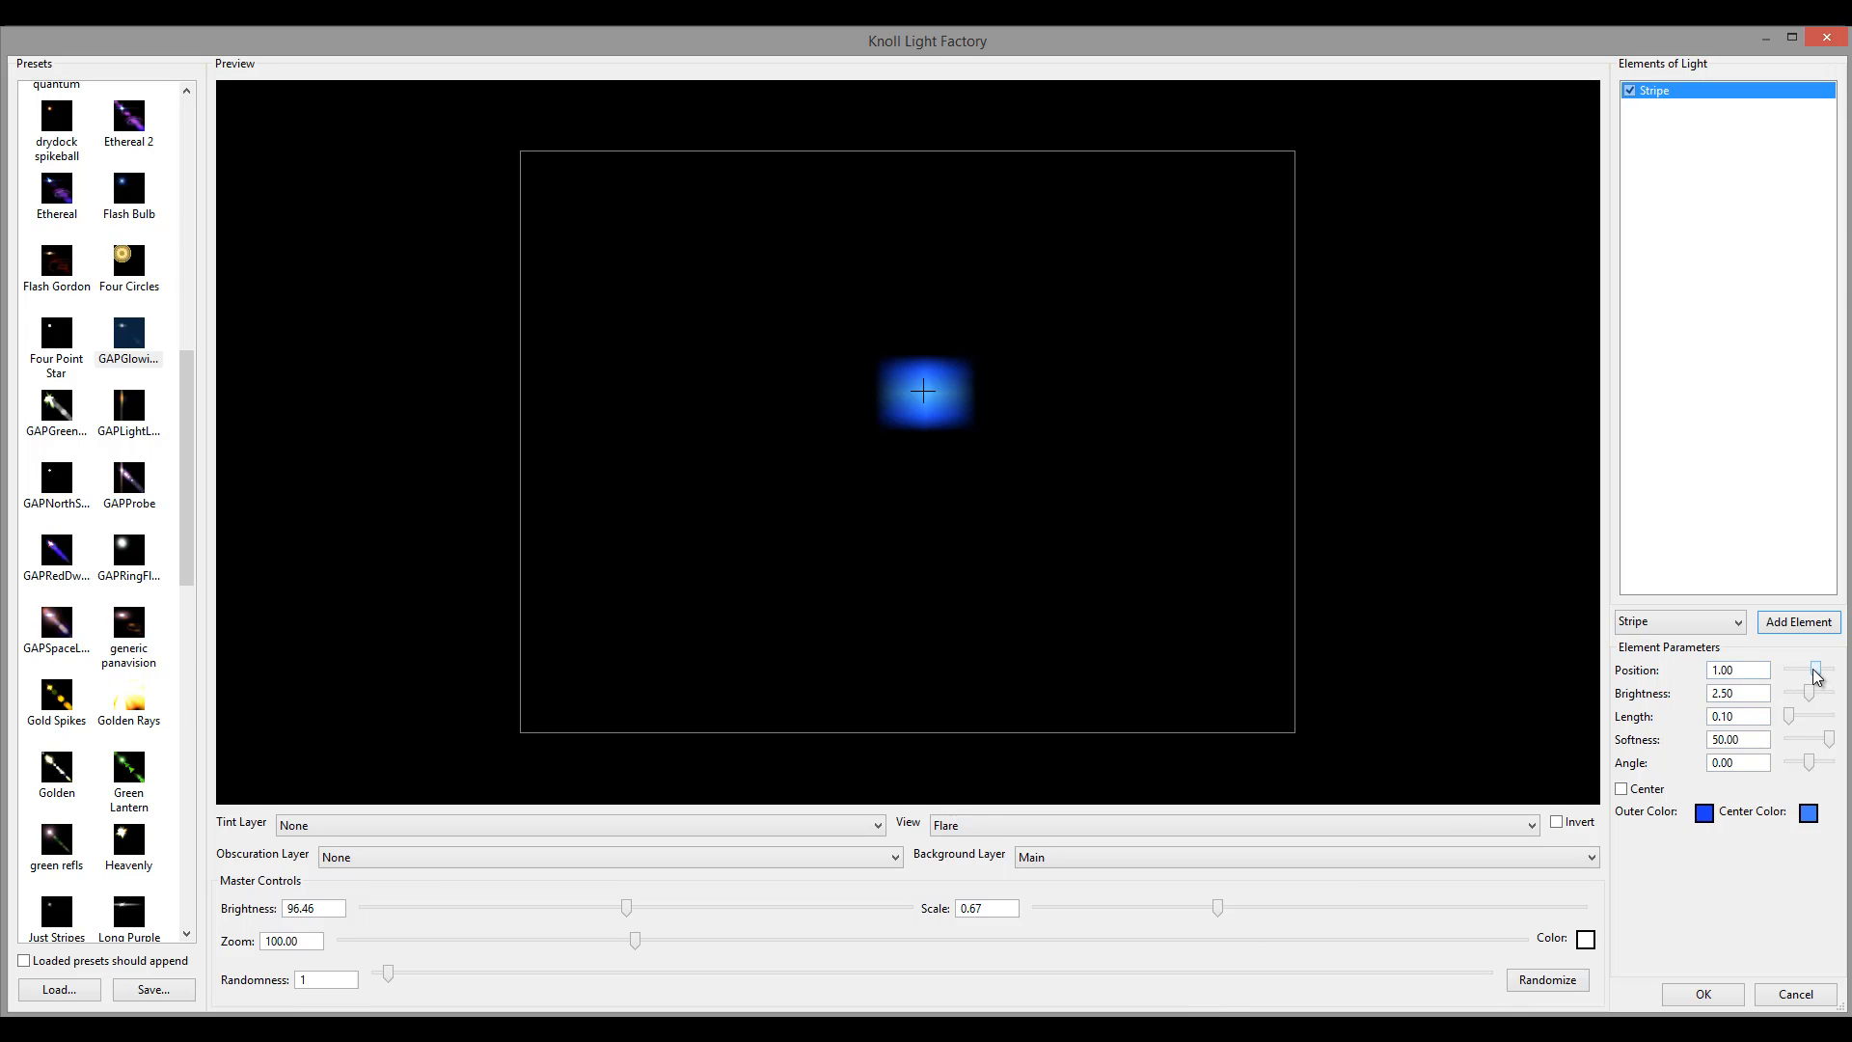
pyautogui.moveTo(1817, 669); pyautogui.dragTo(1792, 738)
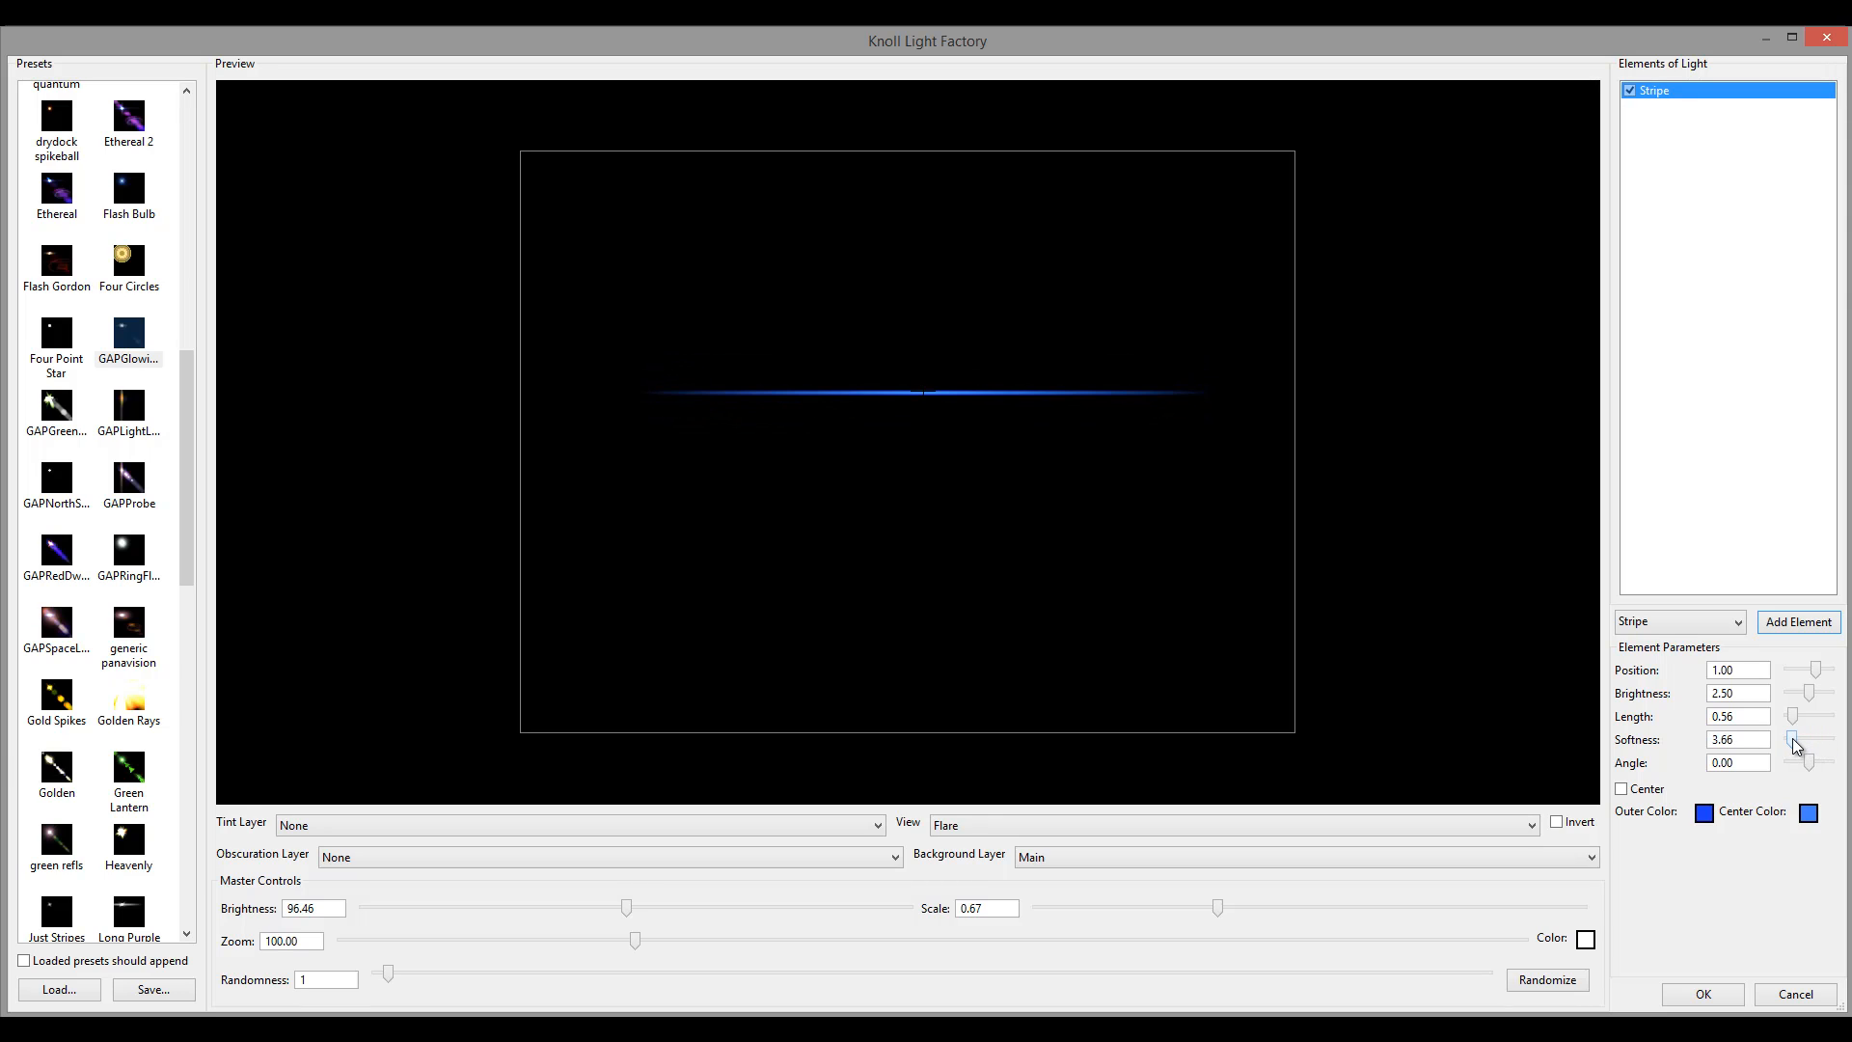